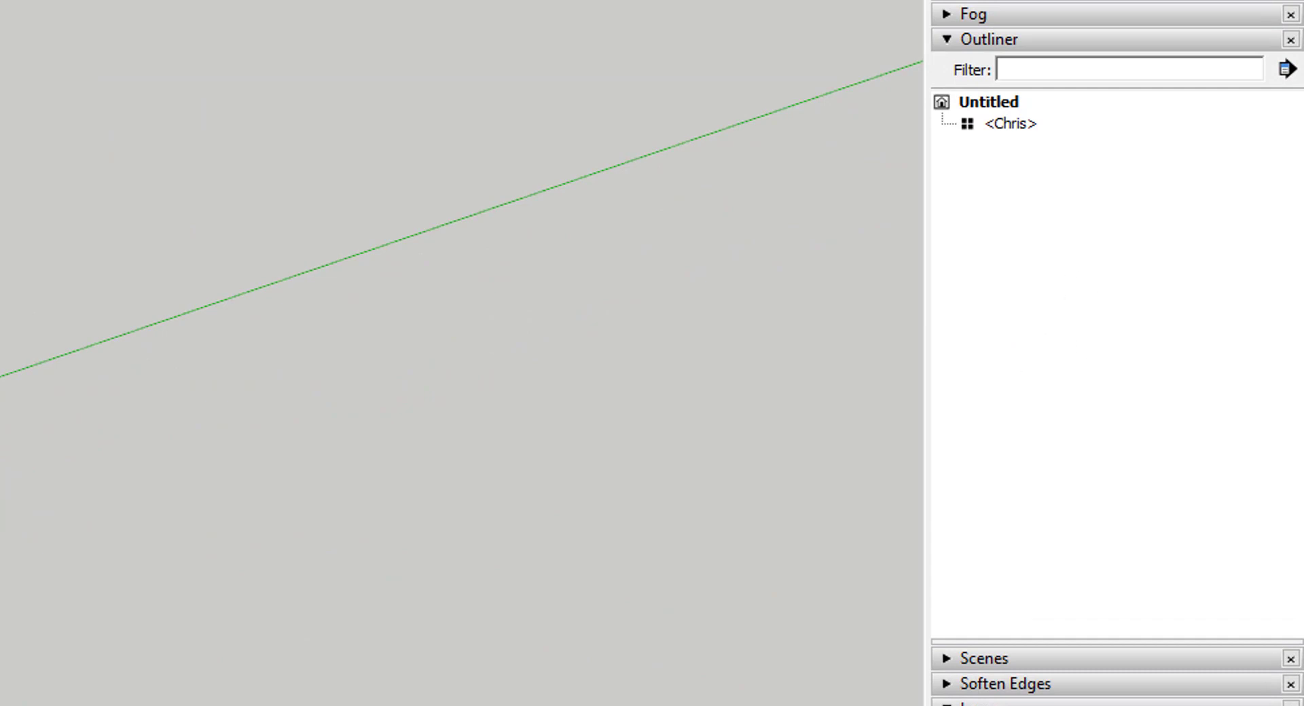
Hide the default tray and show it again
left_click(35, 18)
mouse_move(87, 40)
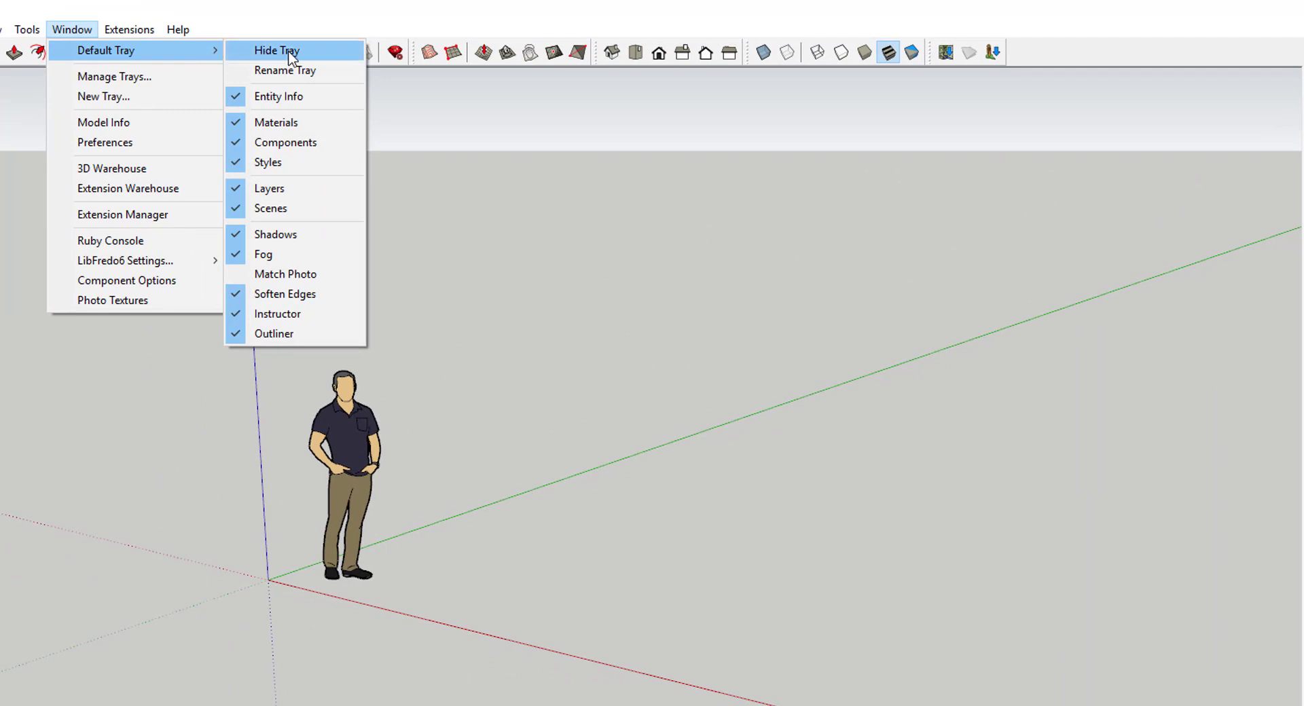
left_click(331, 54)
left_click(72, 29)
mouse_move(106, 50)
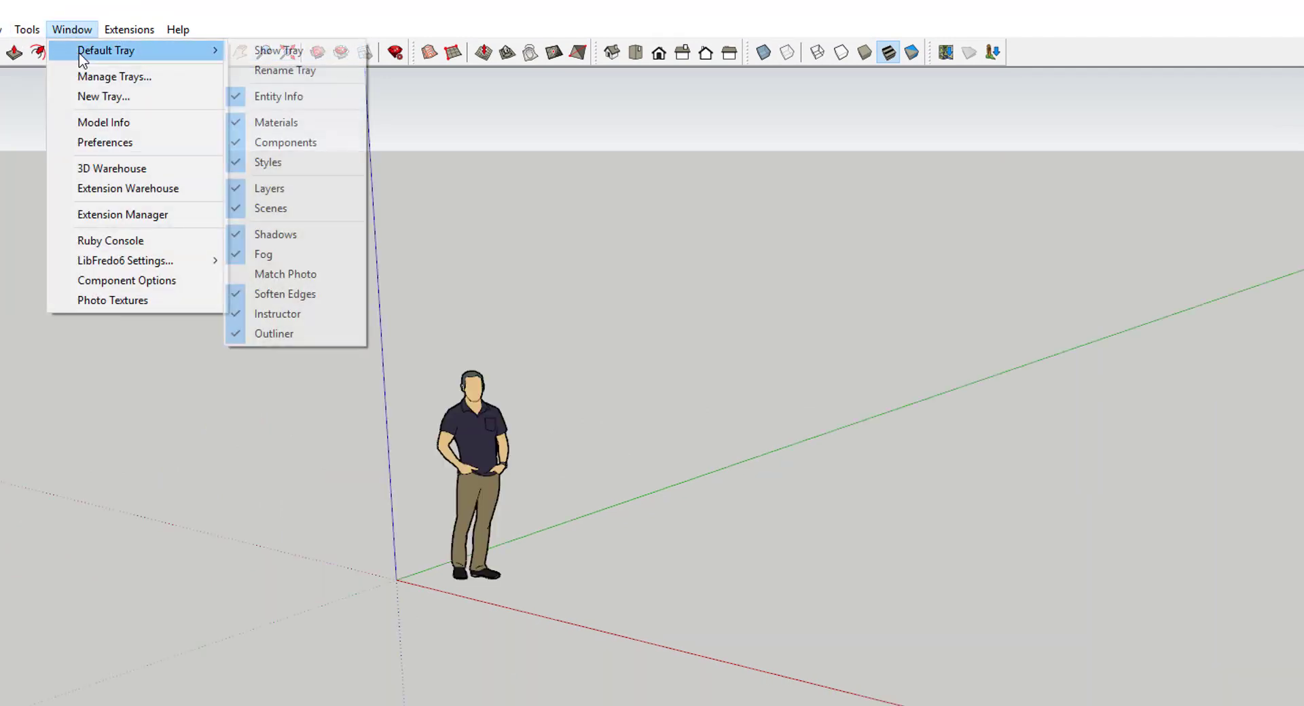
left_click(287, 51)
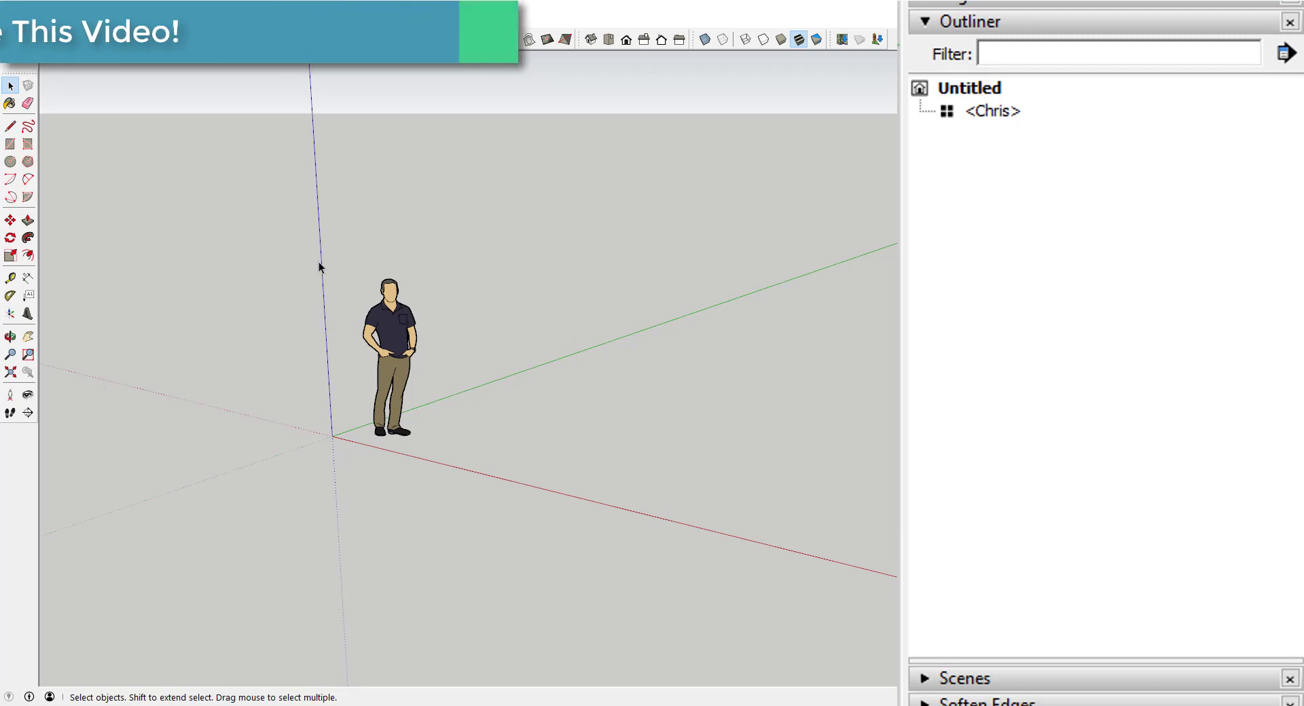
Open the person component for editing from the Outliner, close it again and reselect the component there
left_click_drag(295, 250, 515, 454)
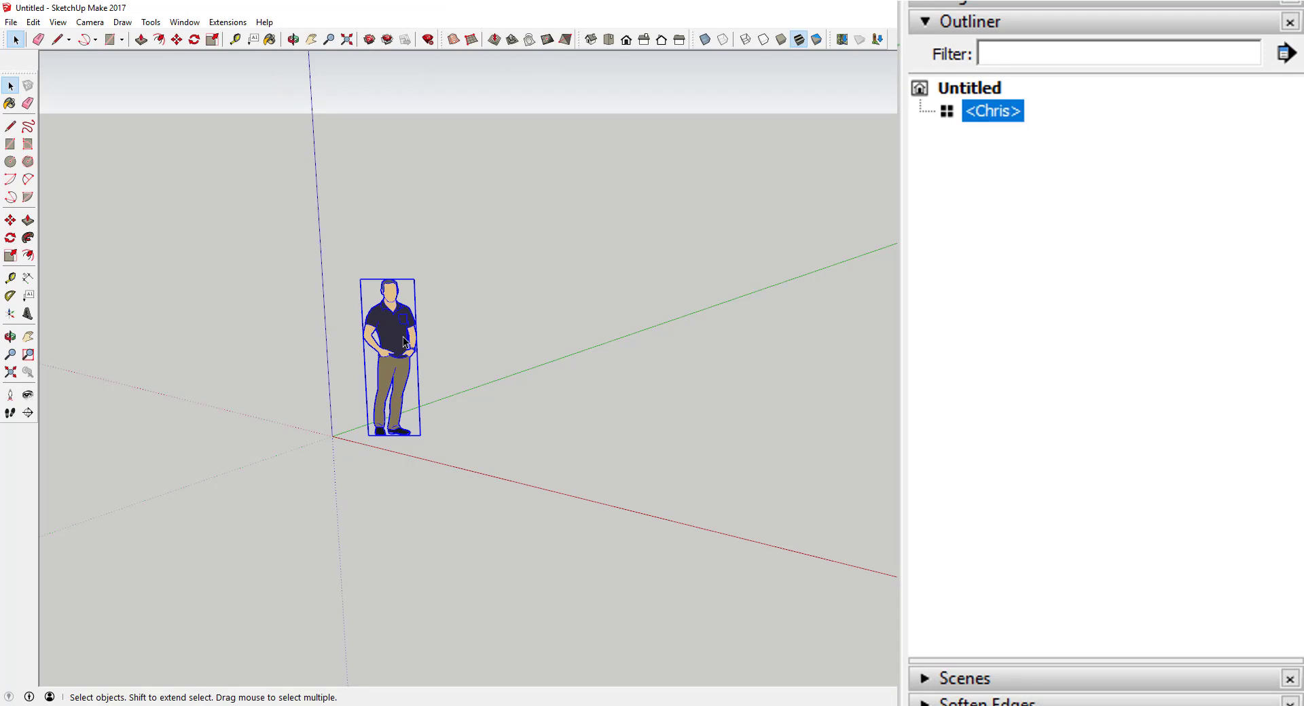
double_click(1006, 124)
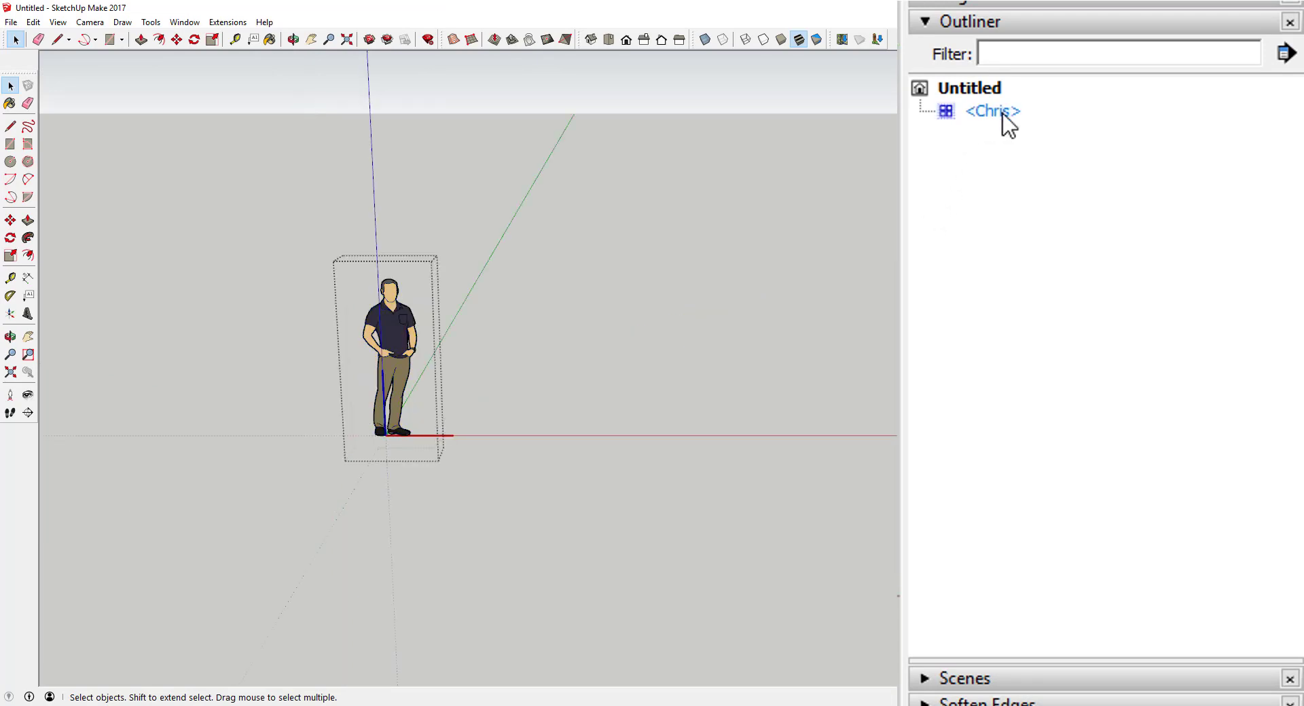
left_click(792, 320)
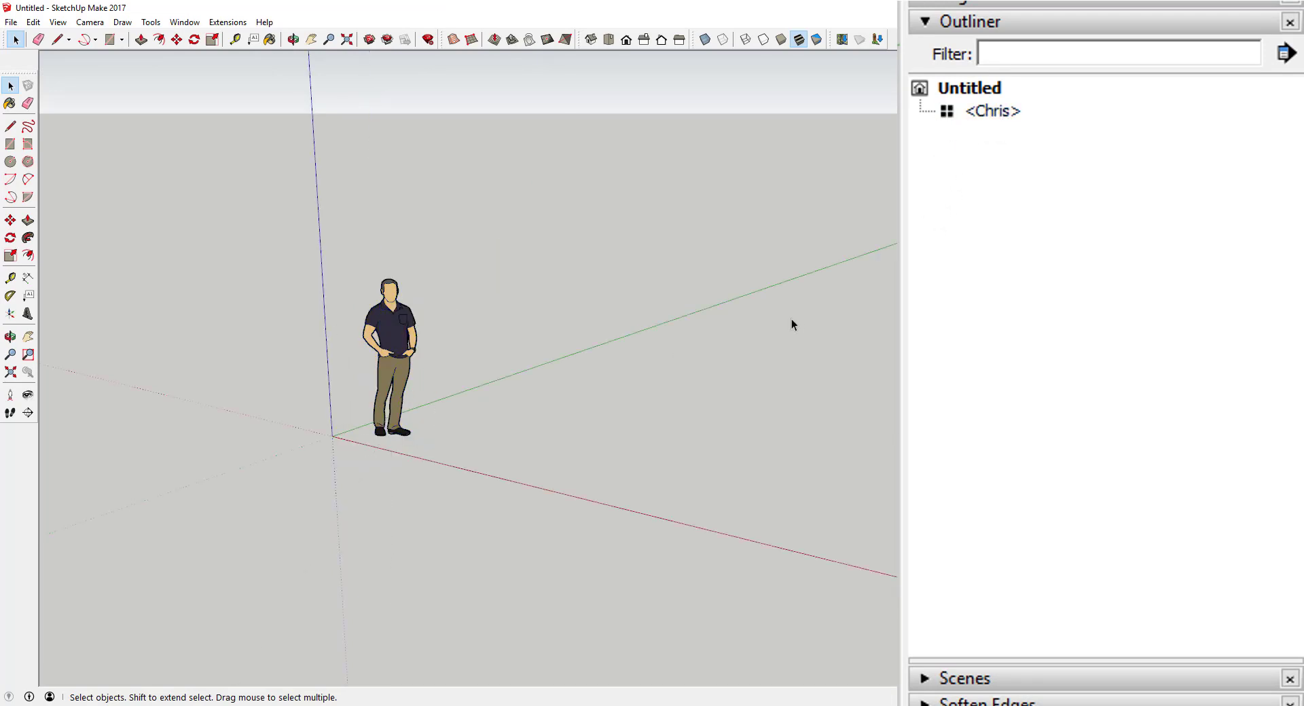
left_click(978, 111)
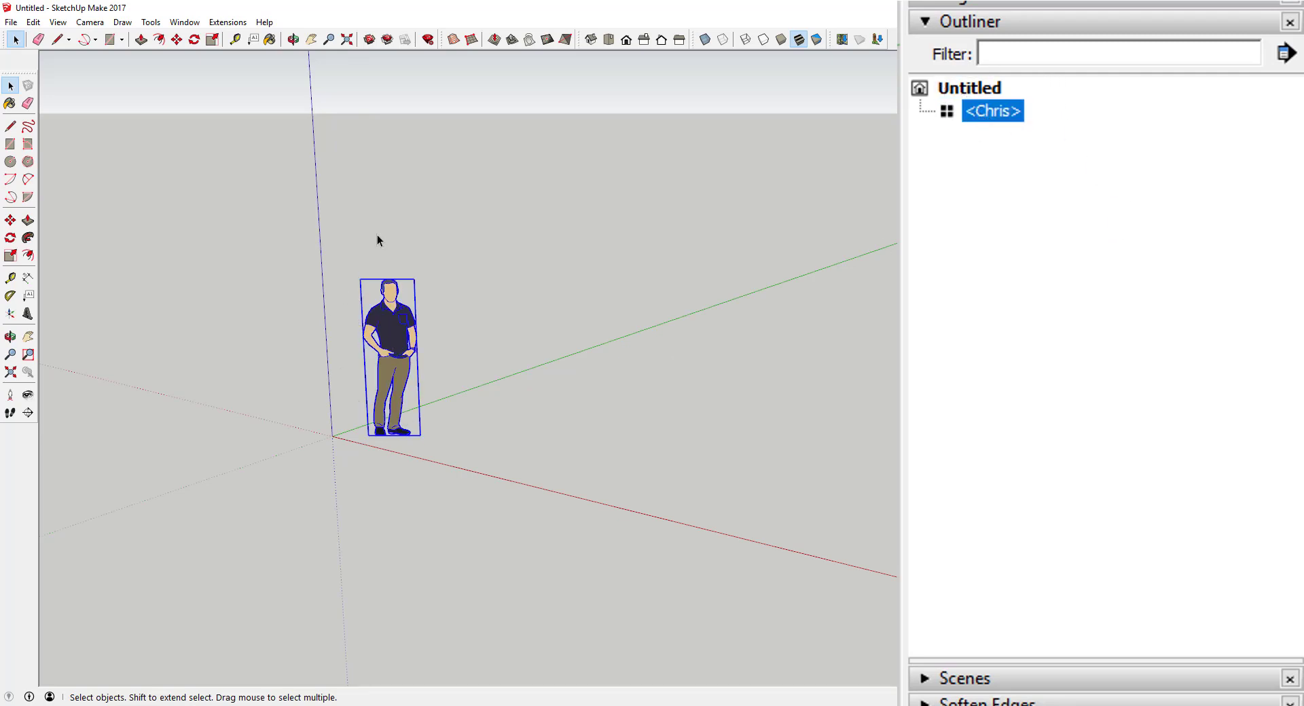
Rename the person component's instance to Person in the Outliner
right_click(988, 114)
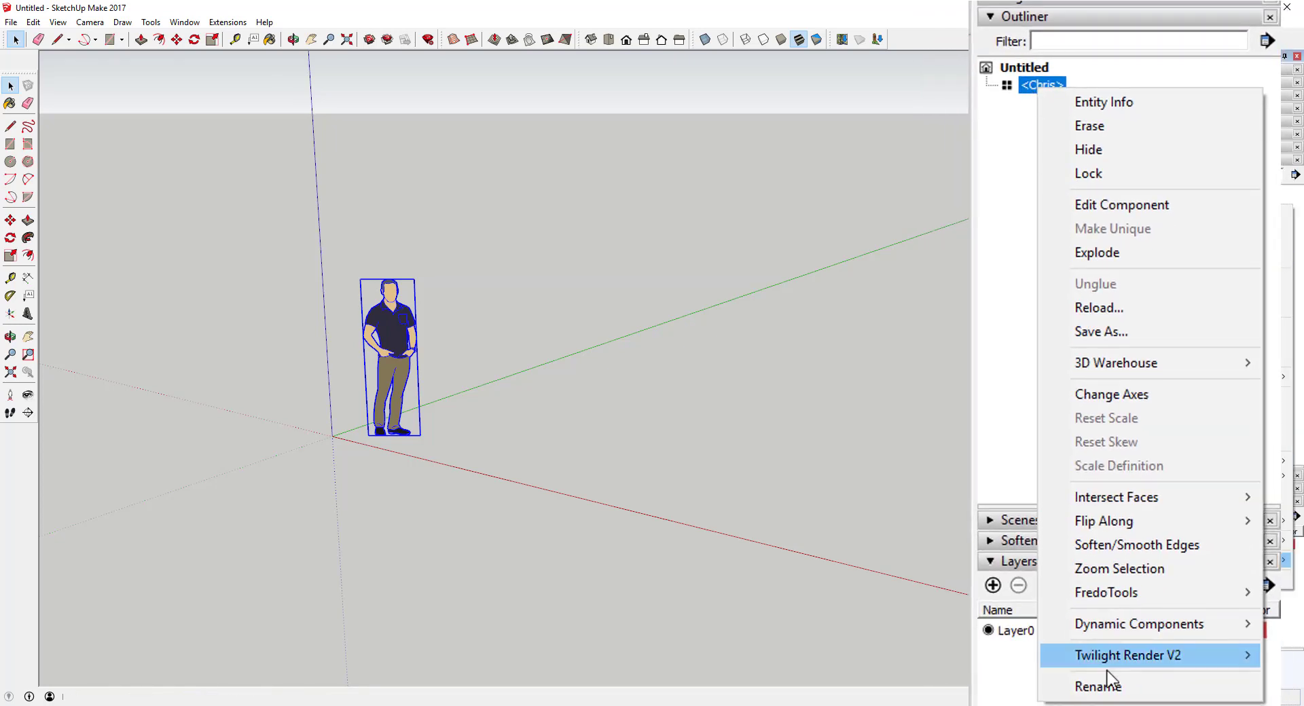
left_click(1109, 692)
type("P")
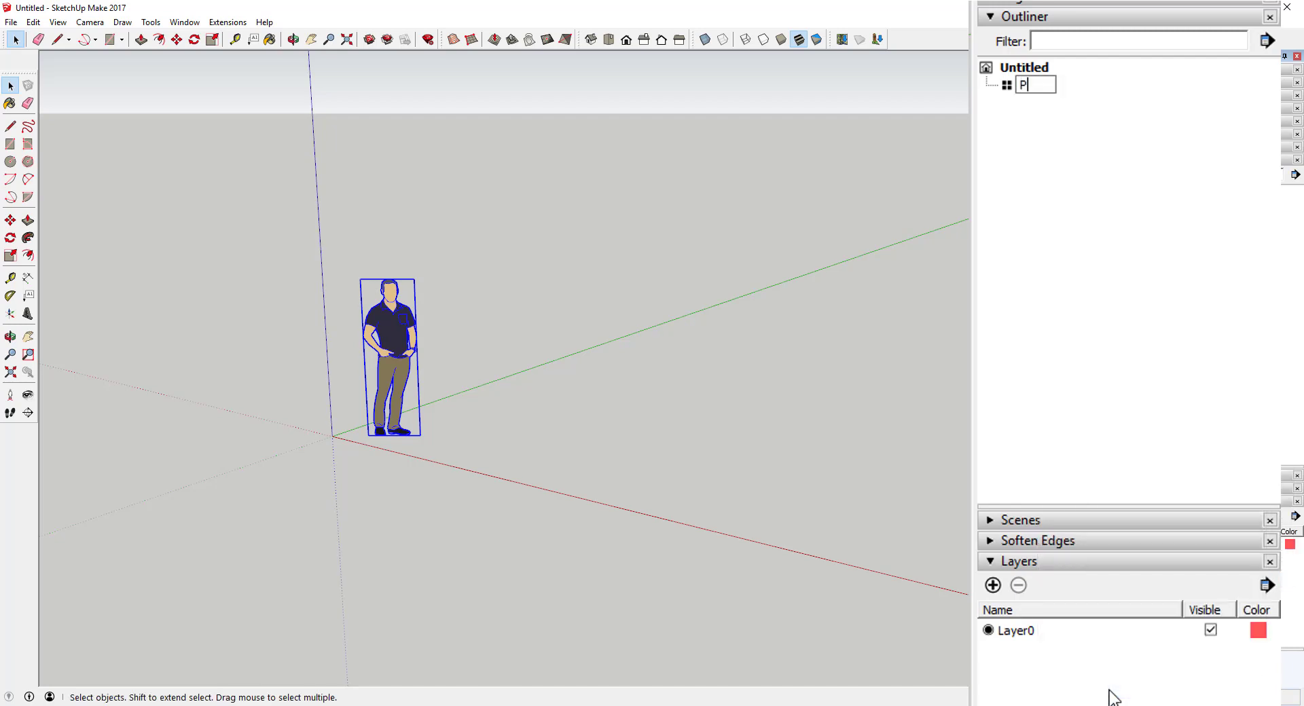
type("erson")
key("Return")
Hide and unhide the person figure through the Outliner, and delete it from the model
right_click(1053, 87)
left_click(1083, 150)
right_click(1041, 81)
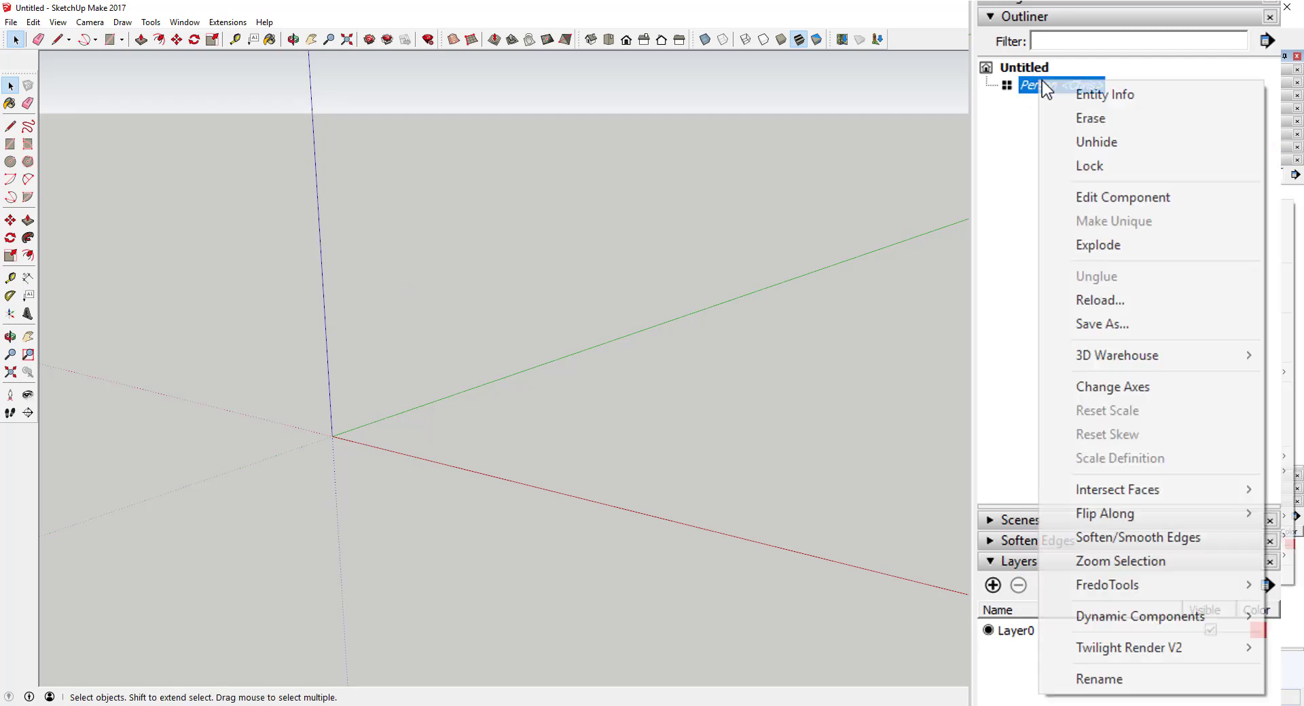
left_click(1050, 142)
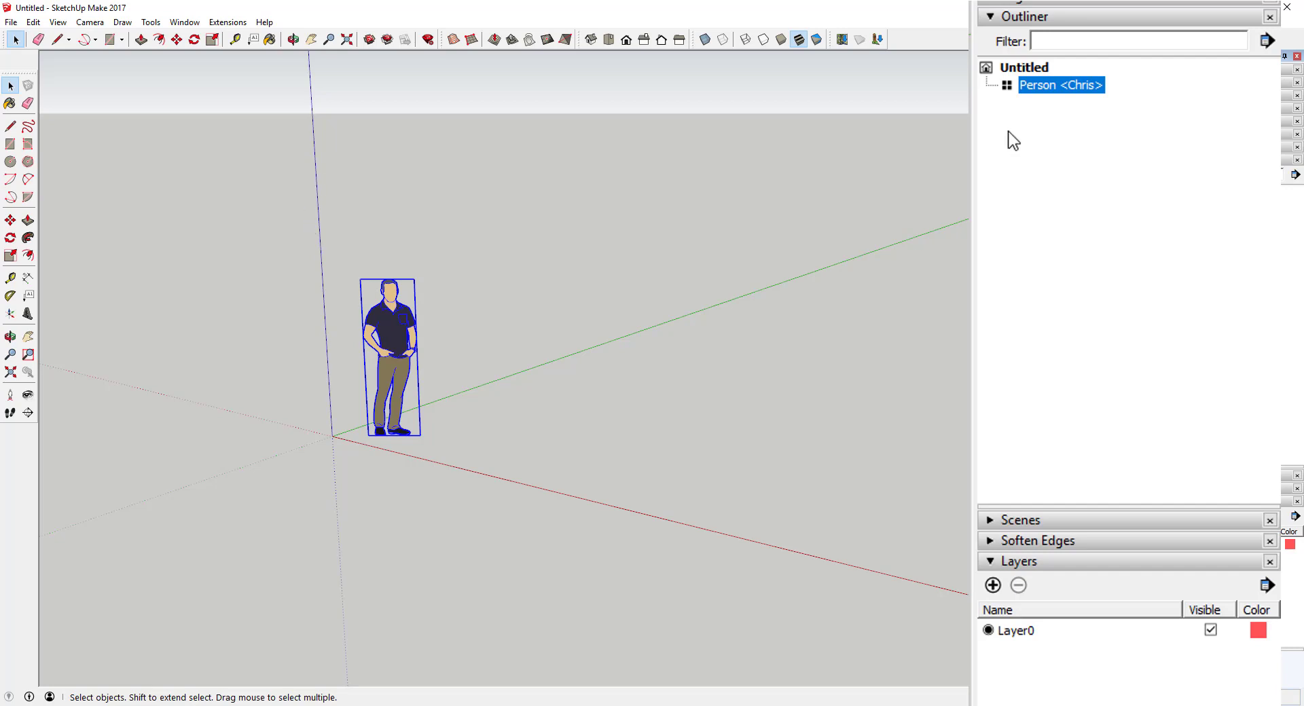
key("Delete")
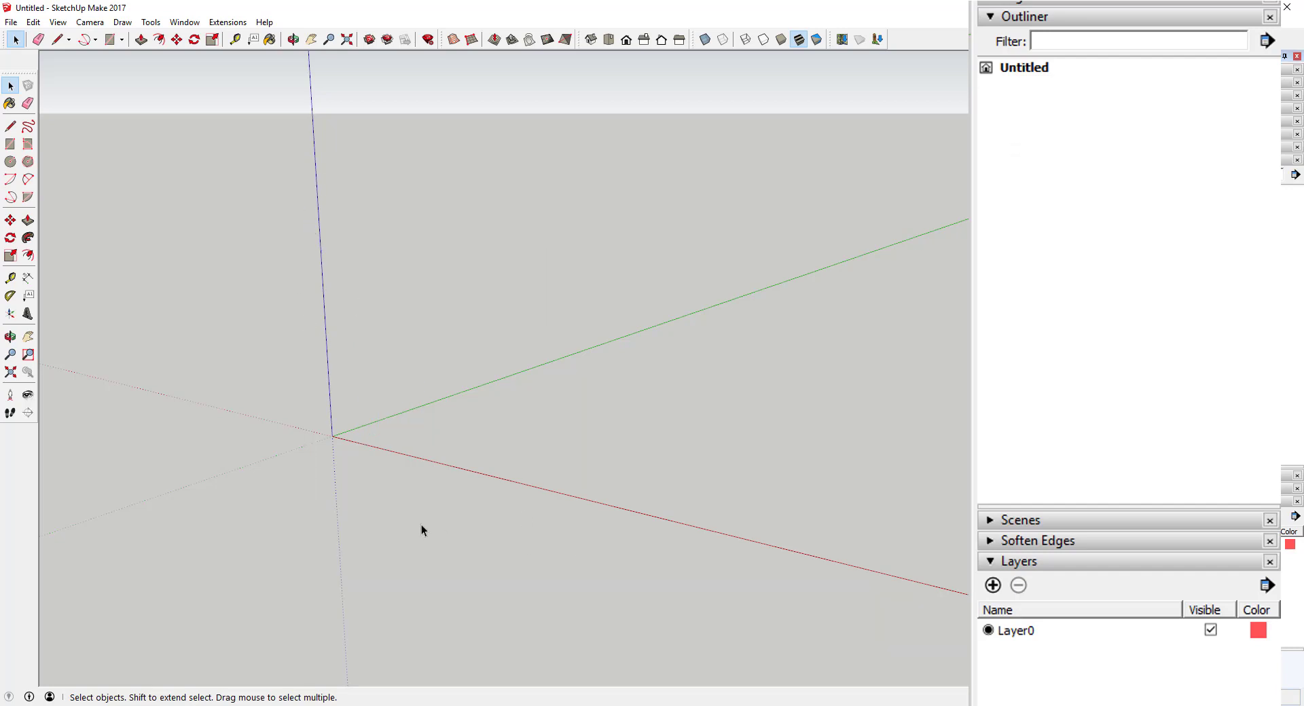
Draw a rectangle on the ground from the origin and Push/Pull it up into a low box
key("r")
left_click(333, 436)
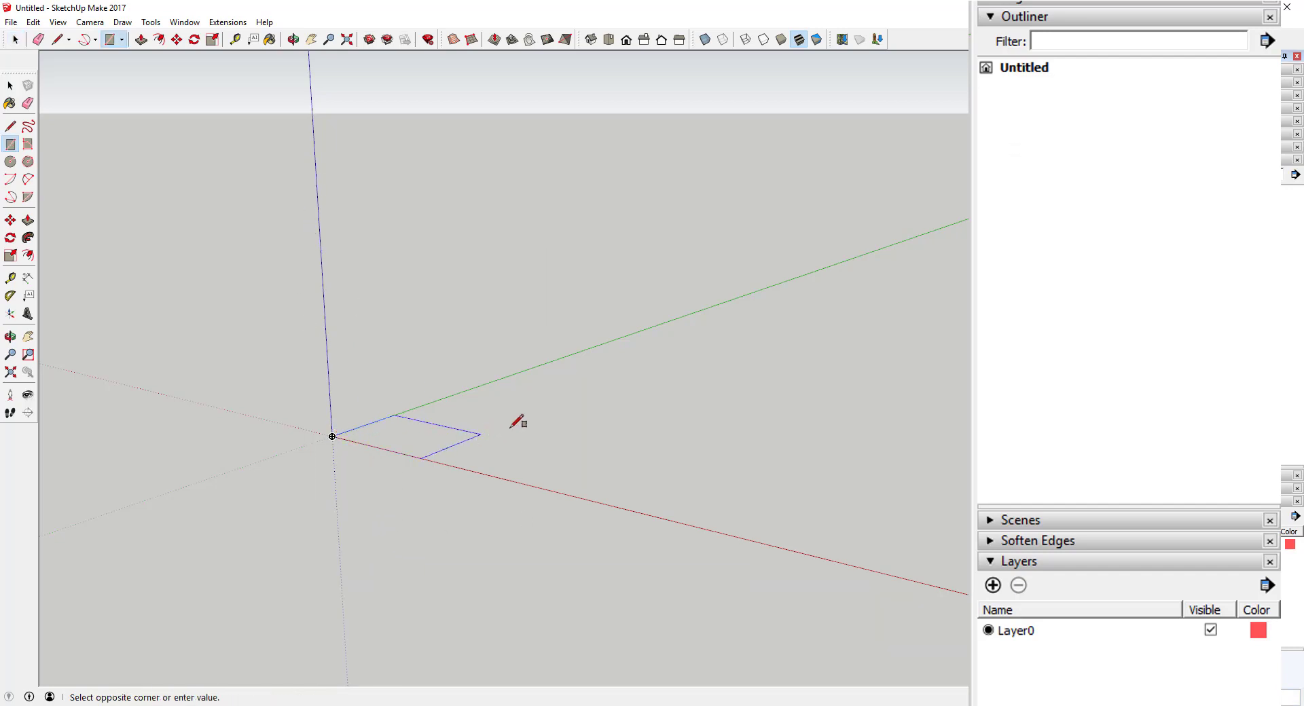
left_click(516, 426)
key("space")
key("p")
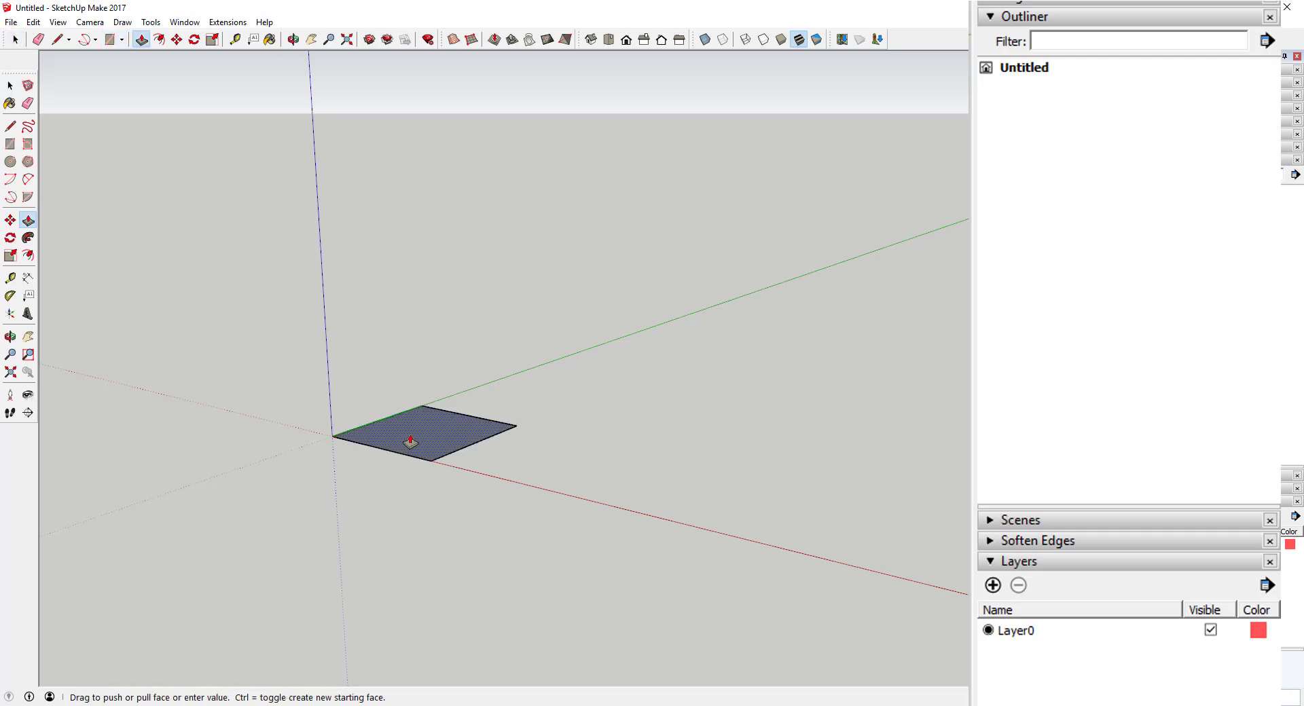
left_click(414, 434)
left_click(324, 357)
Select all geometry of the box at the origin and make it a group
key("space")
left_click_drag(271, 305, 581, 540)
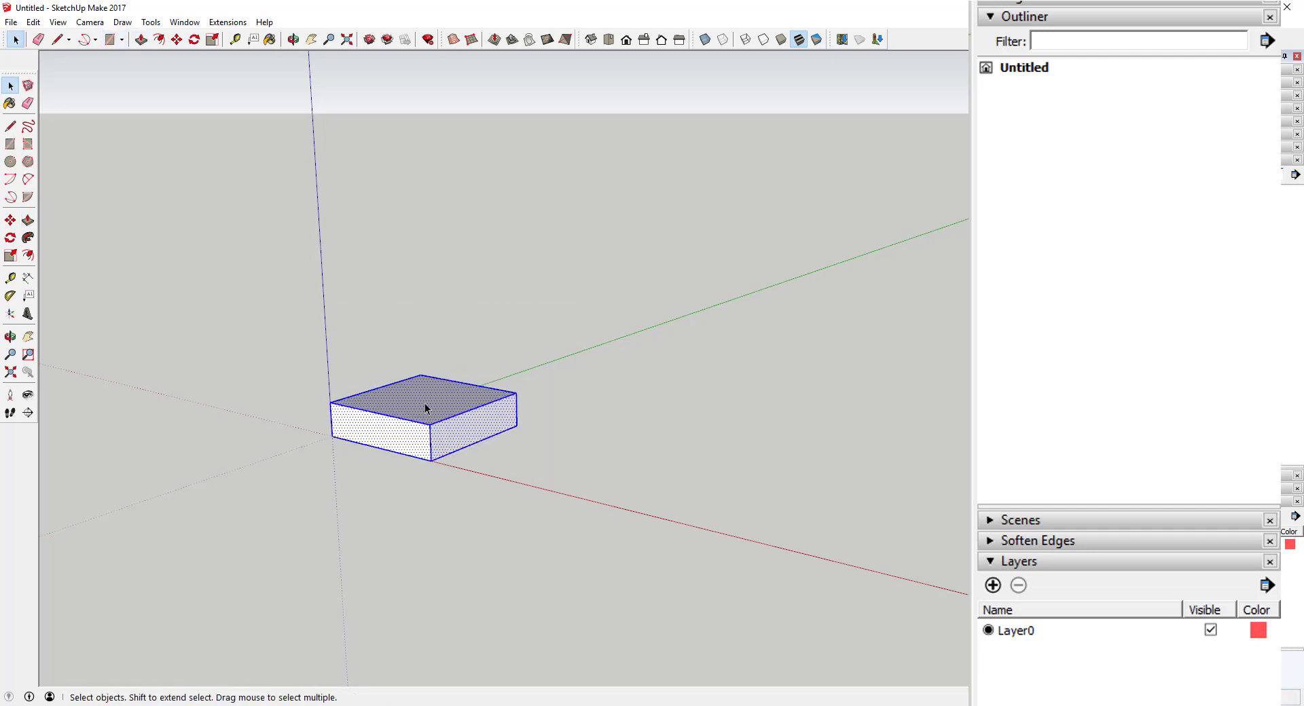
right_click(425, 402)
left_click(503, 521)
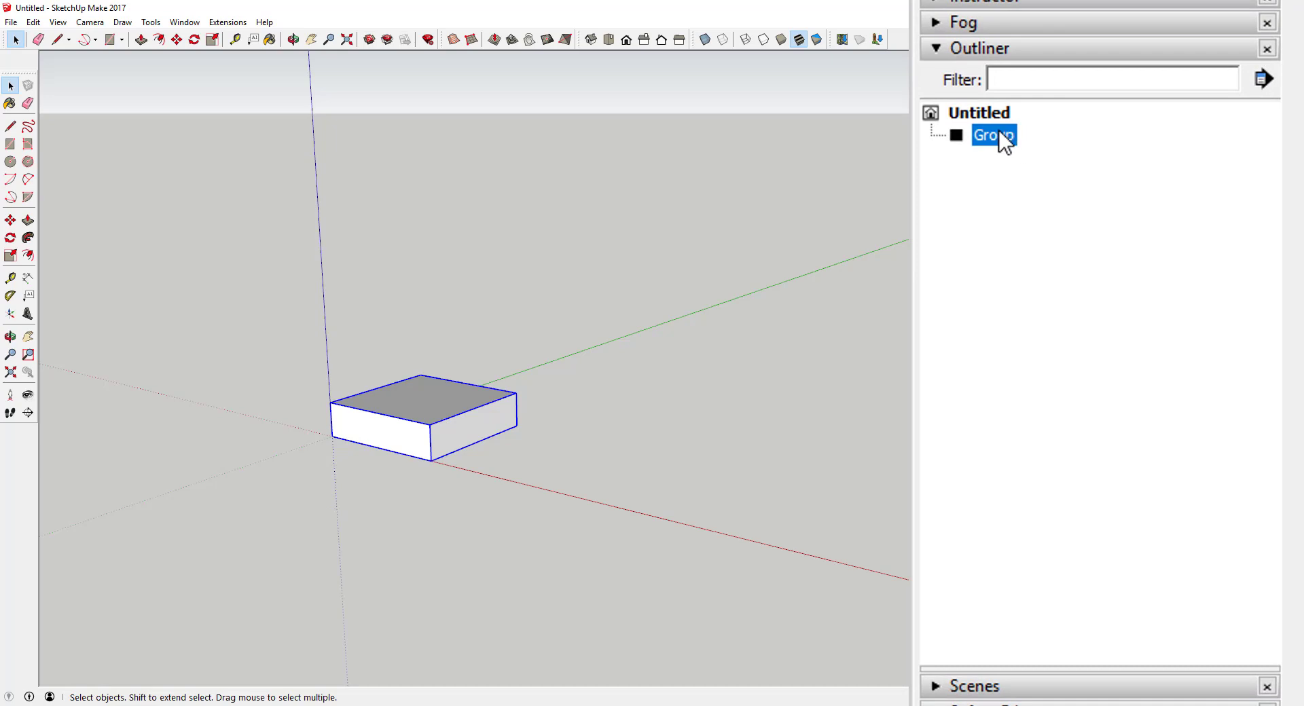
Draw a second, larger rectangle beyond the first box and Push/Pull it up into a low box
key("r")
left_click(583, 391)
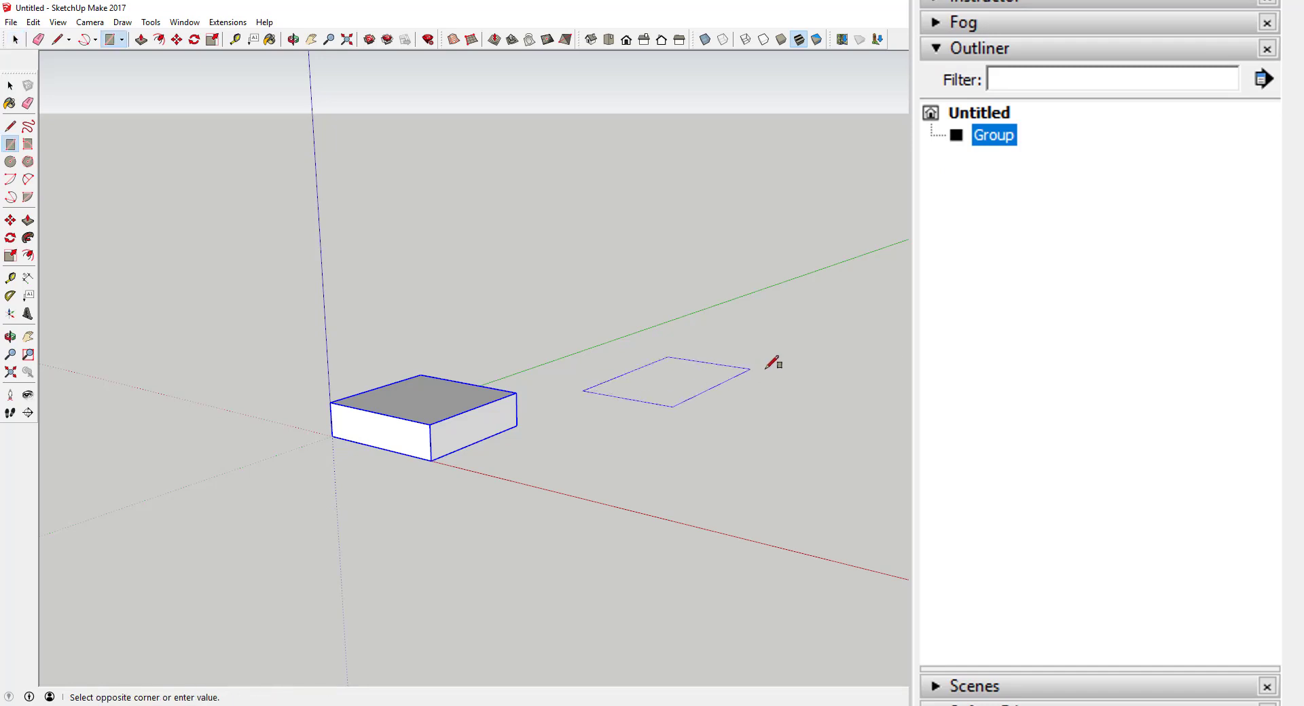
left_click(806, 364)
key("space")
left_click(707, 378)
key("p")
left_click_drag(707, 382, 701, 356)
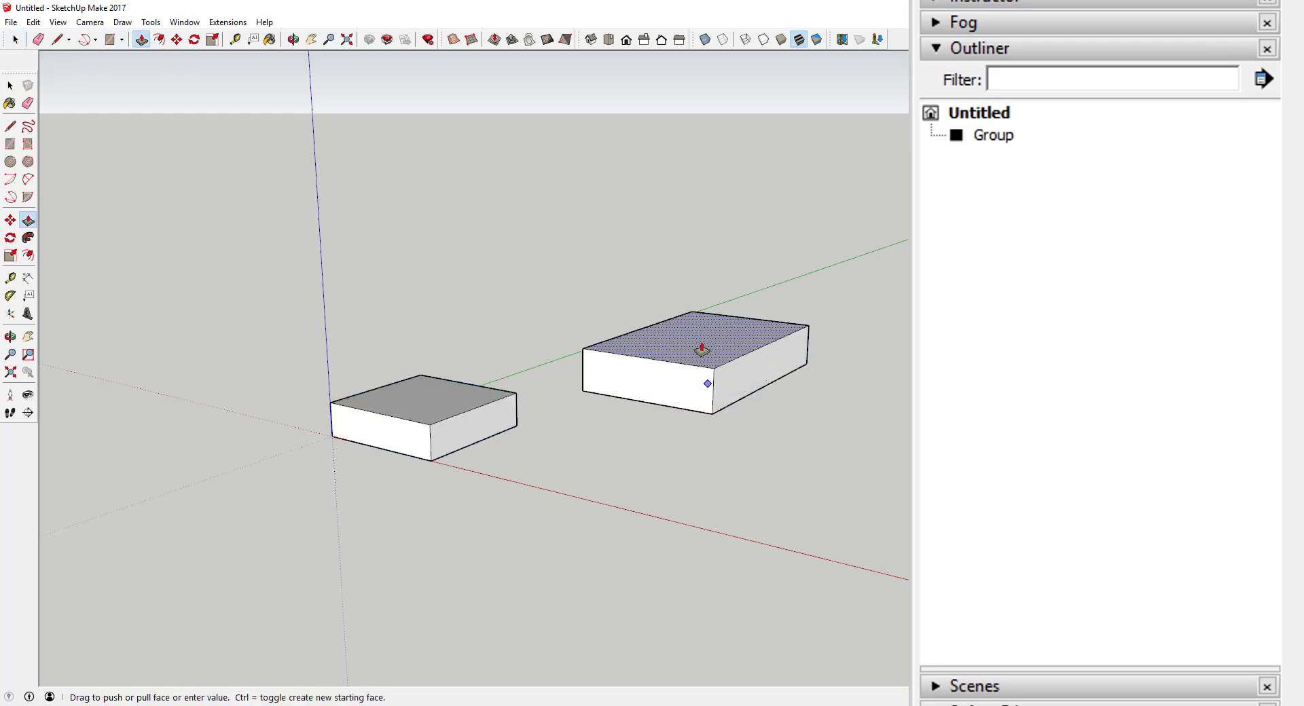
Select all geometry of the larger box and make it a group
key("space")
left_click_drag(570, 265, 869, 442)
right_click(700, 331)
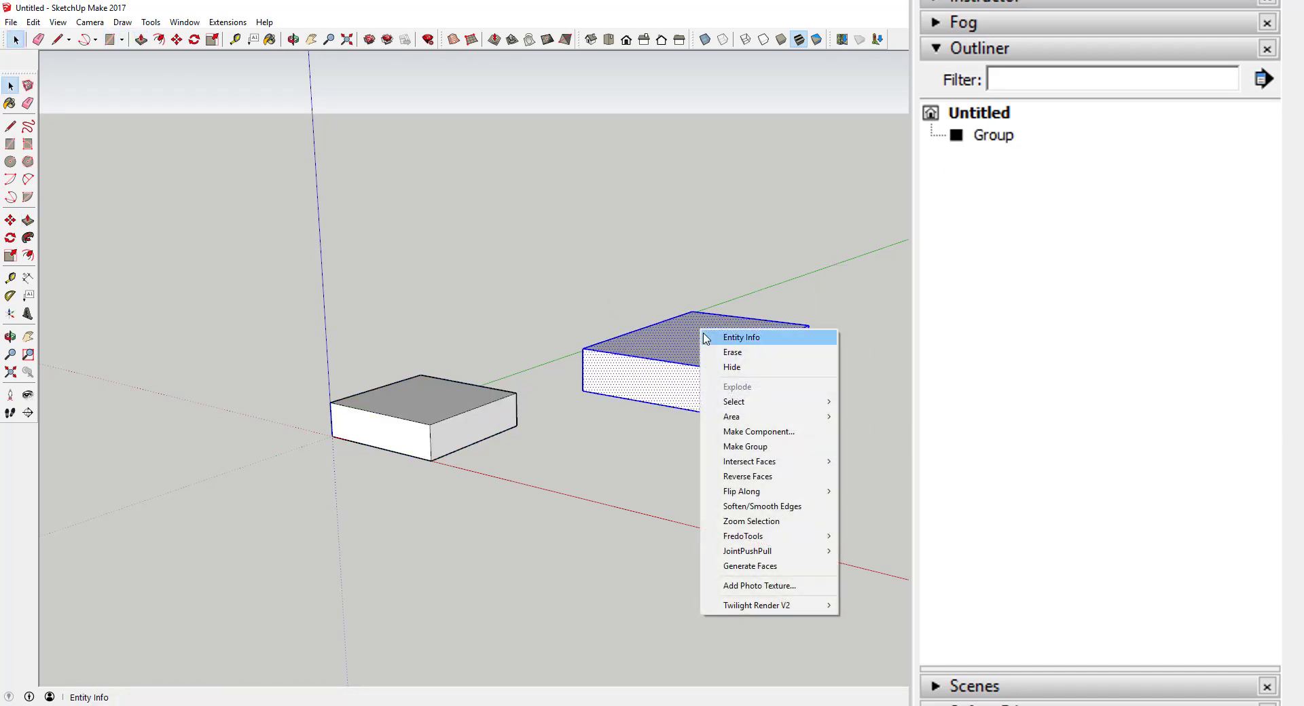
left_click(747, 446)
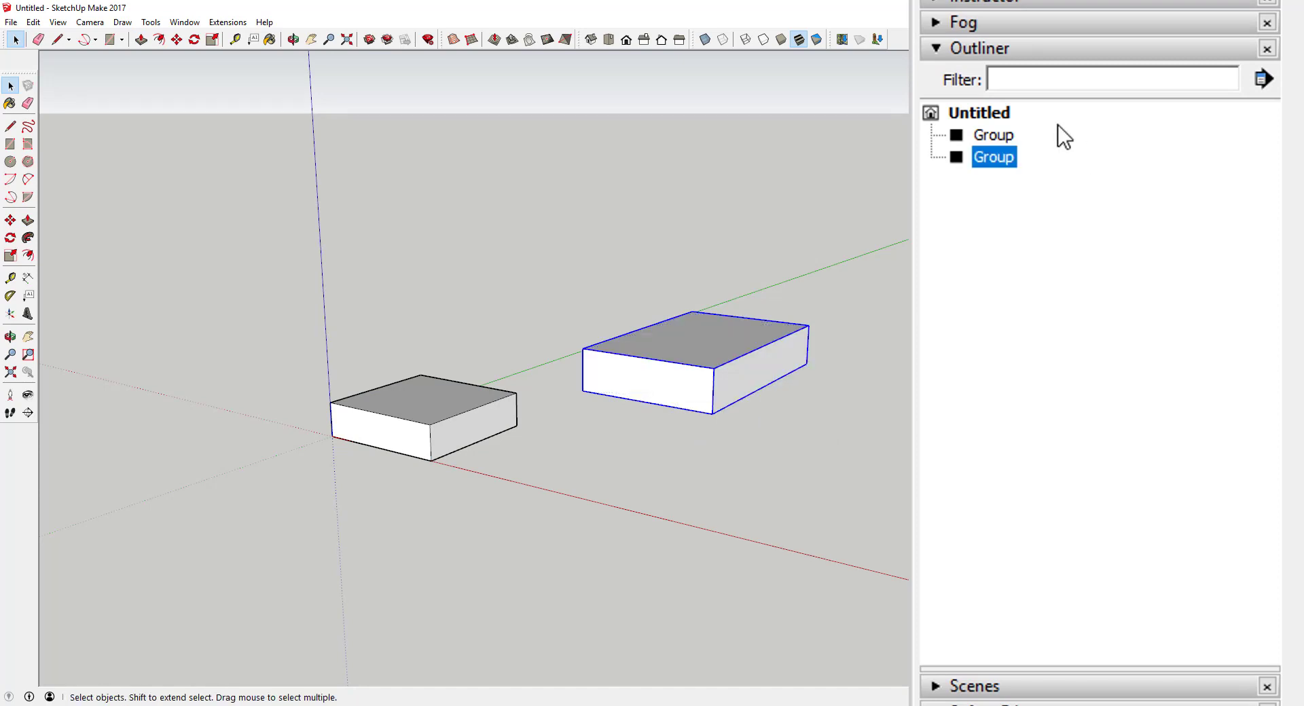
Select the two groups alternately in the Outliner to see which box each entry refers to
left_click(981, 139)
left_click(980, 158)
left_click(980, 135)
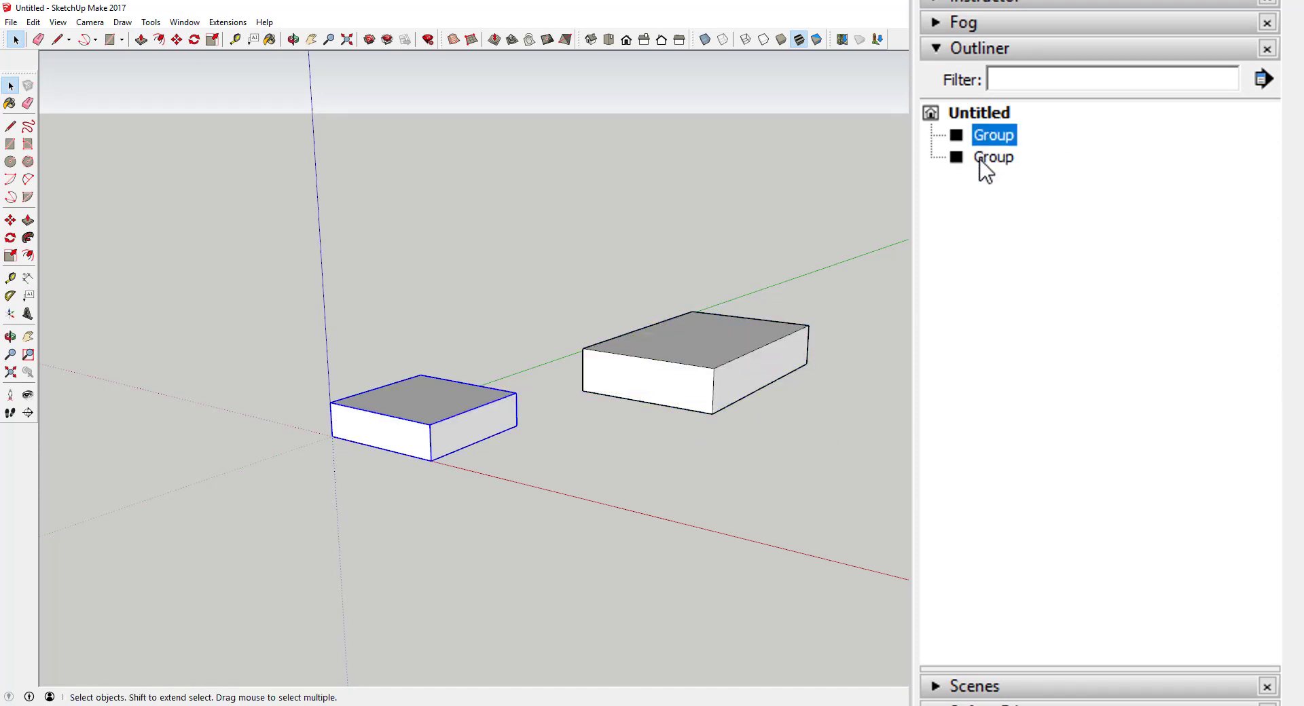
left_click(980, 161)
left_click(993, 135)
left_click(995, 159)
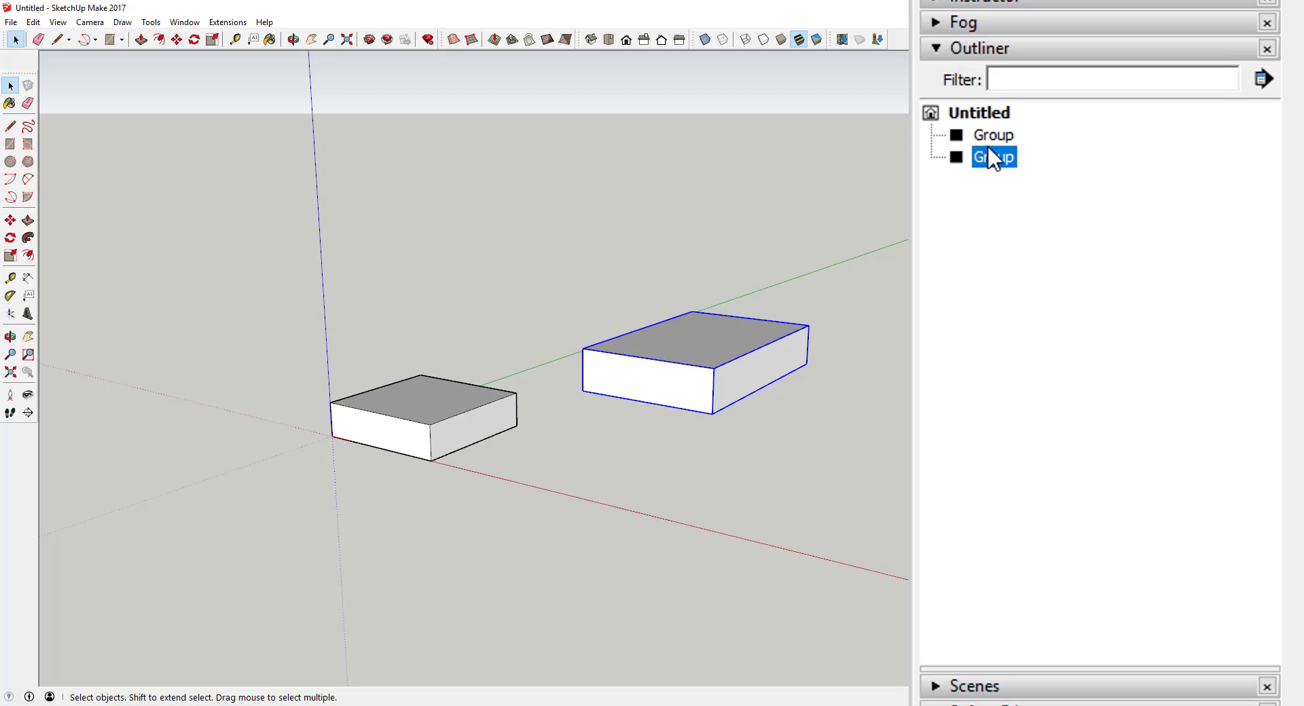
Rename the smaller box's group to Small Rectangle in the Outliner
left_click(993, 136)
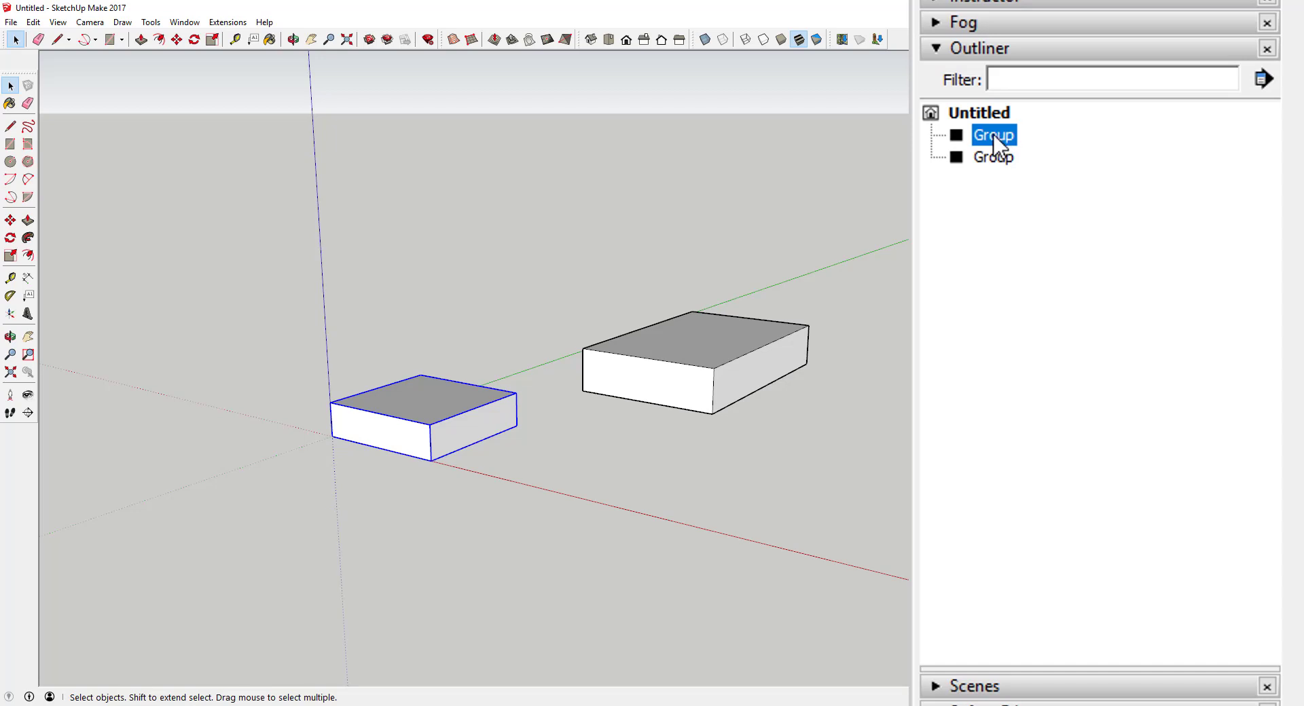
right_click(995, 135)
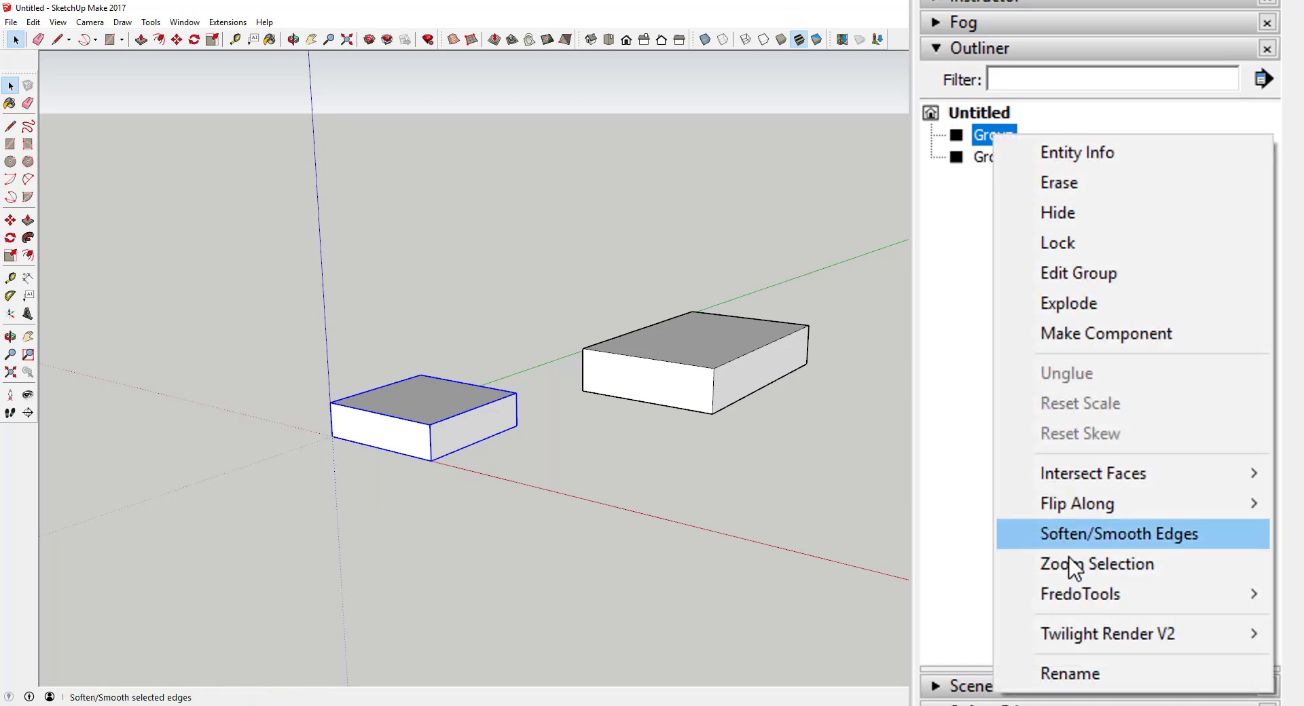
left_click(1090, 676)
type("Small Rectangle")
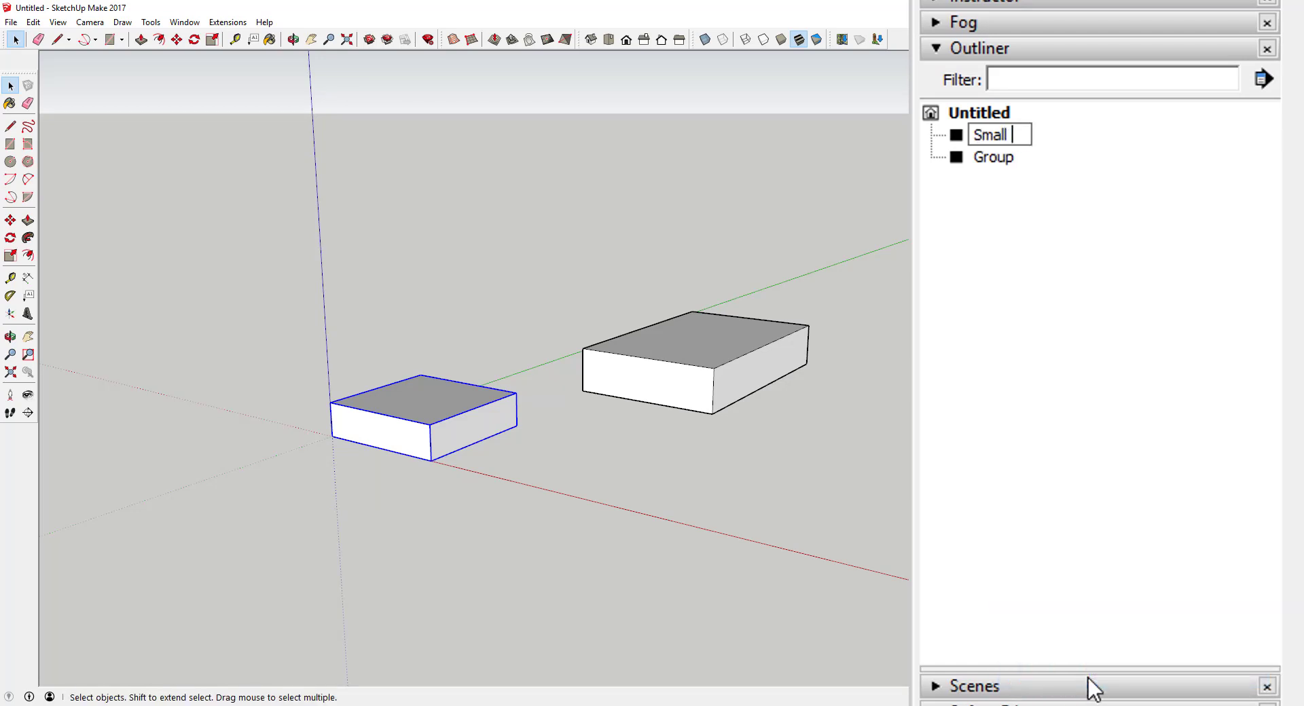
key("Return")
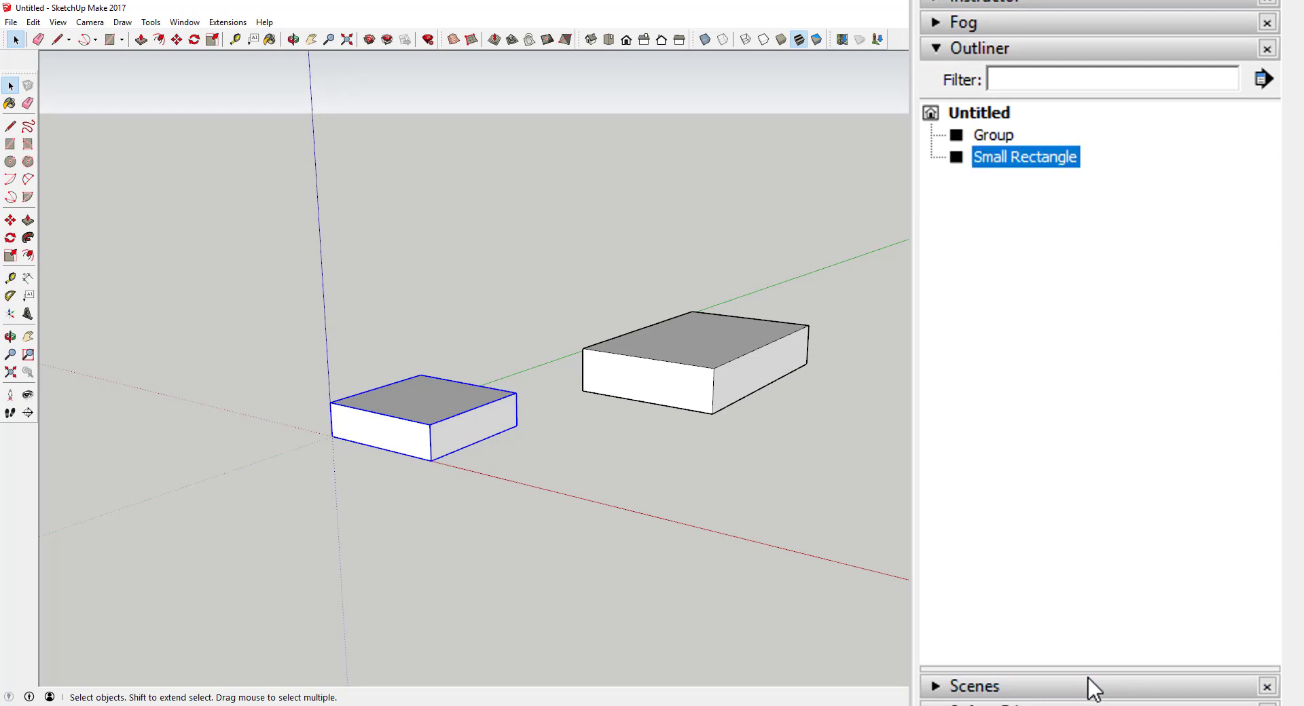
Rename the larger box's group to Big Rectangle in the Outliner
left_click(1001, 138)
right_click(997, 138)
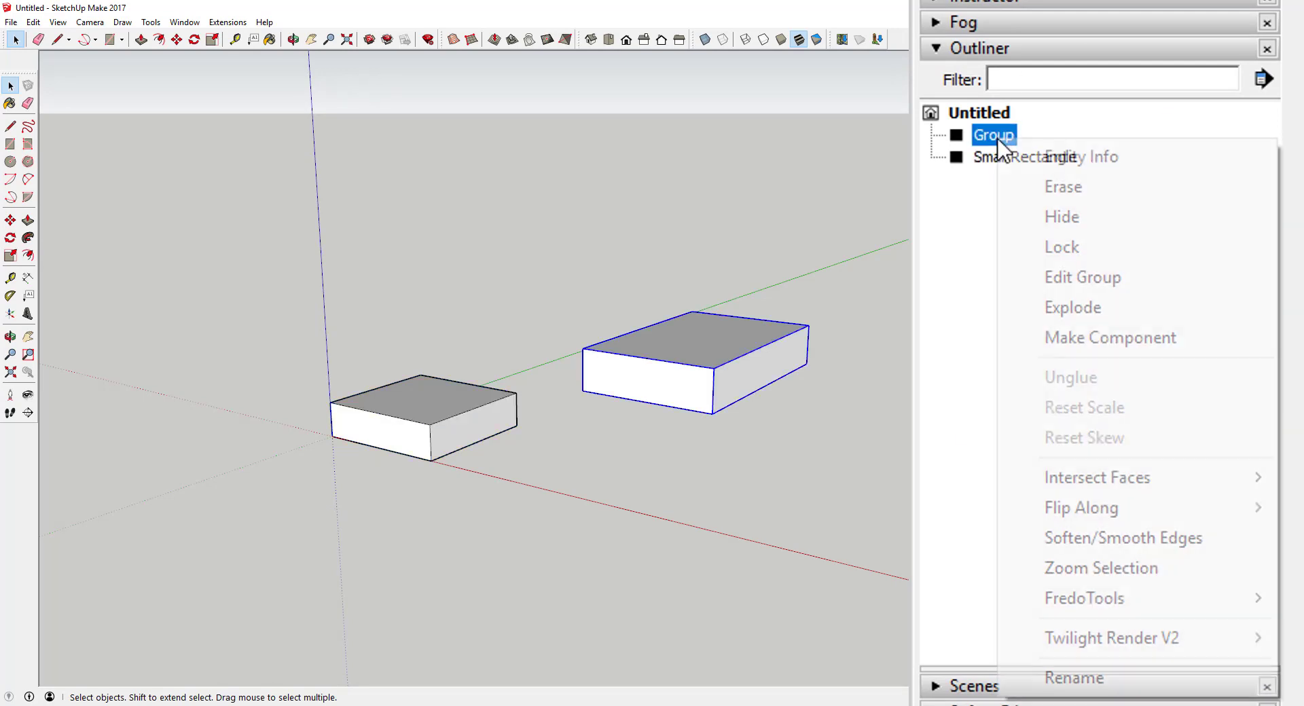
left_click(1080, 678)
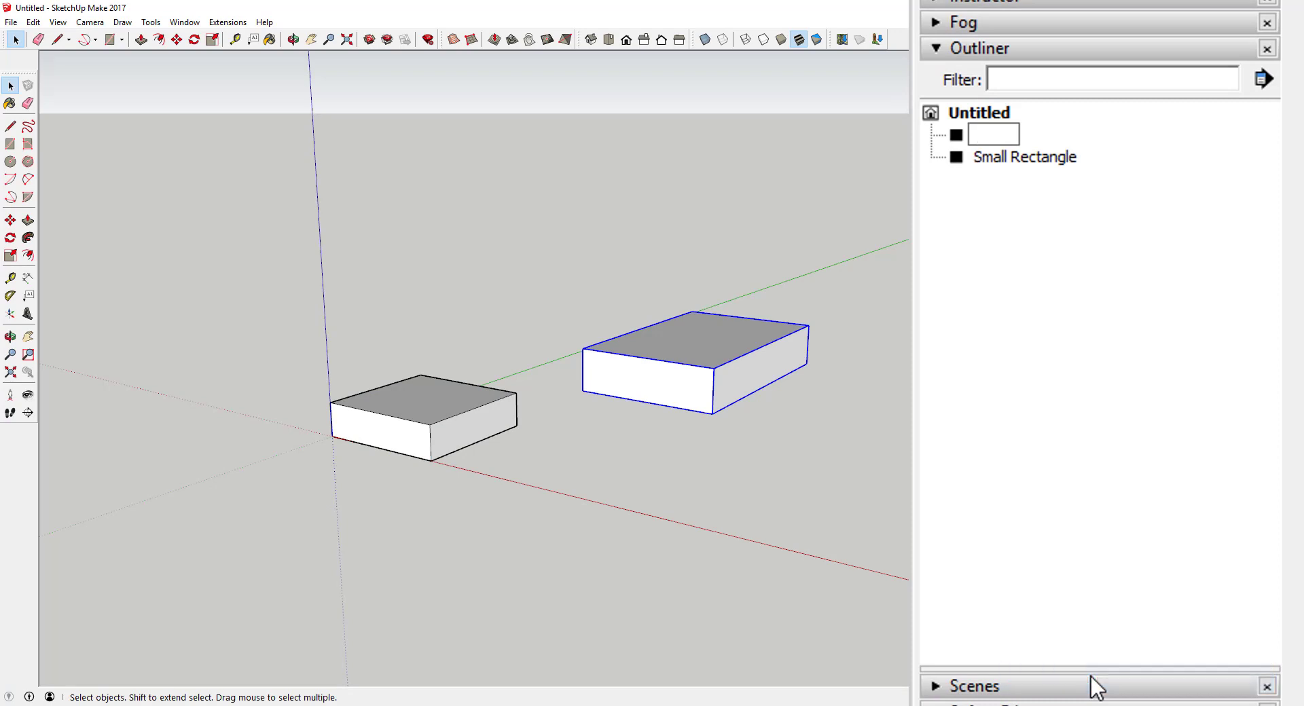
type("Big Rectangle")
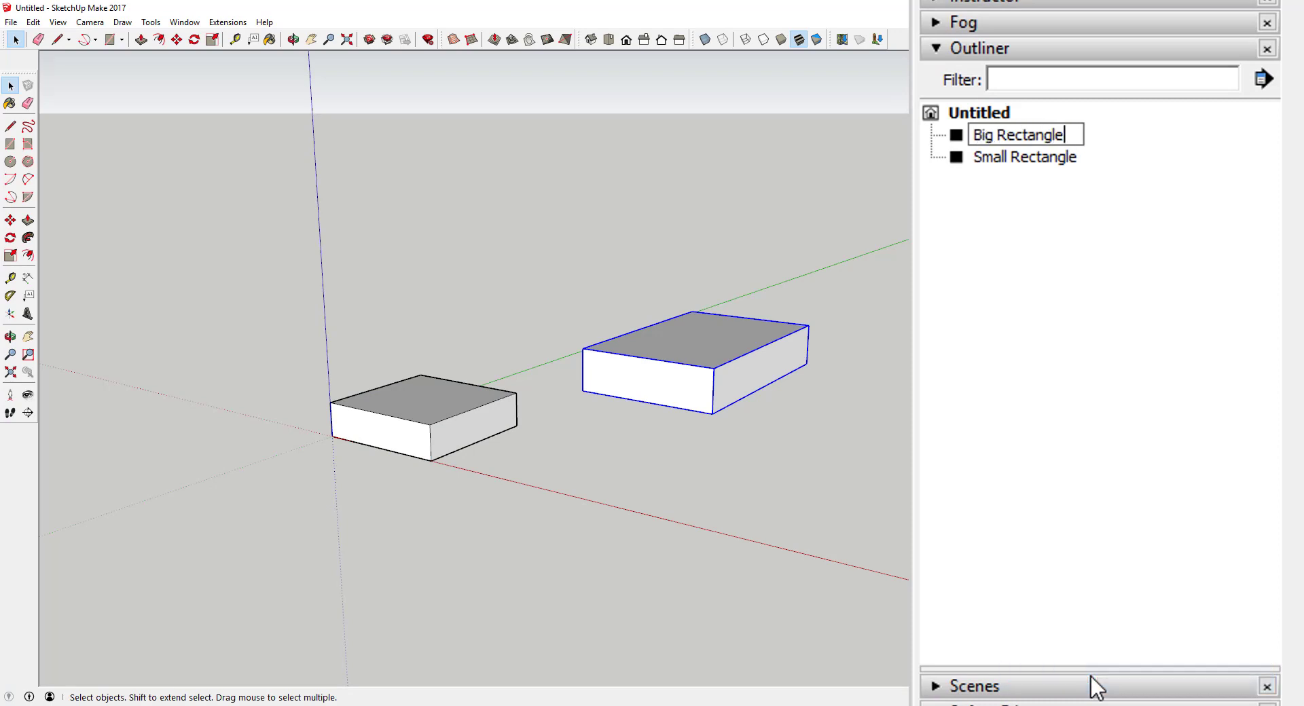
key("Return")
Hide the Big Rectangle group in the model and unhide it through the Outliner
left_click_drag(1046, 157, 1001, 133)
left_click(984, 137)
right_click(694, 328)
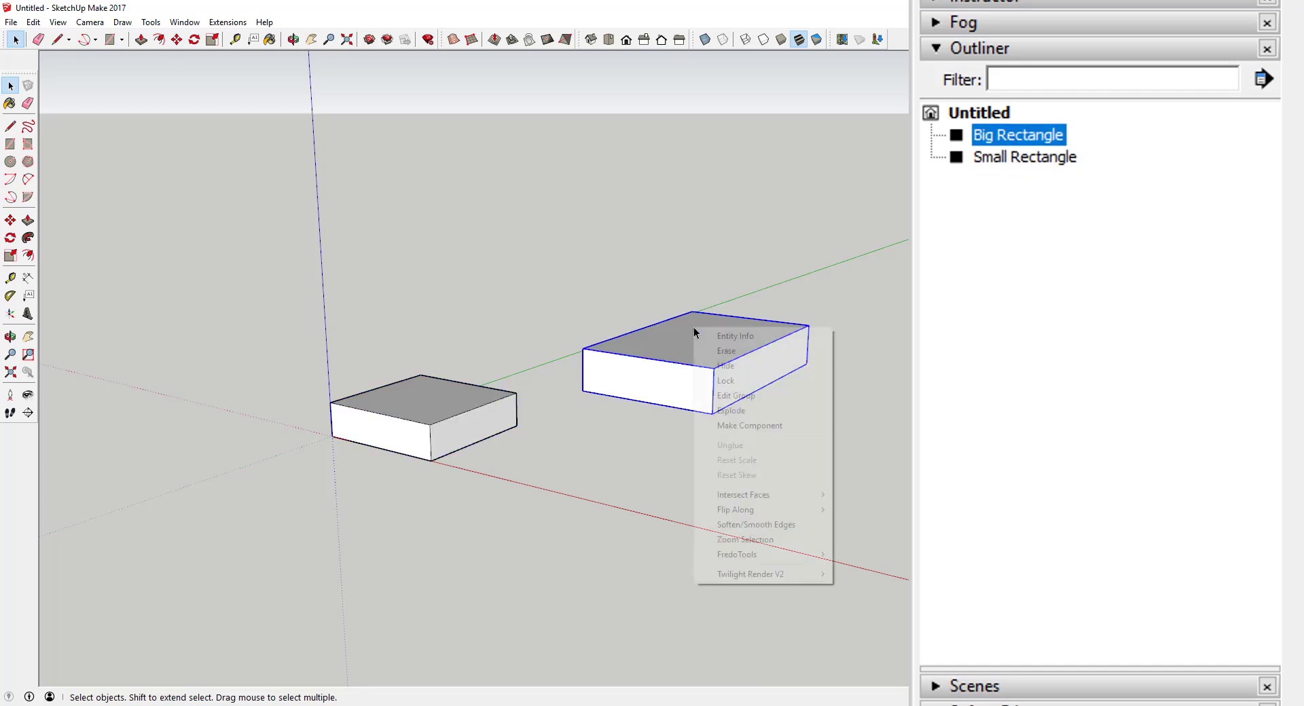
left_click(733, 368)
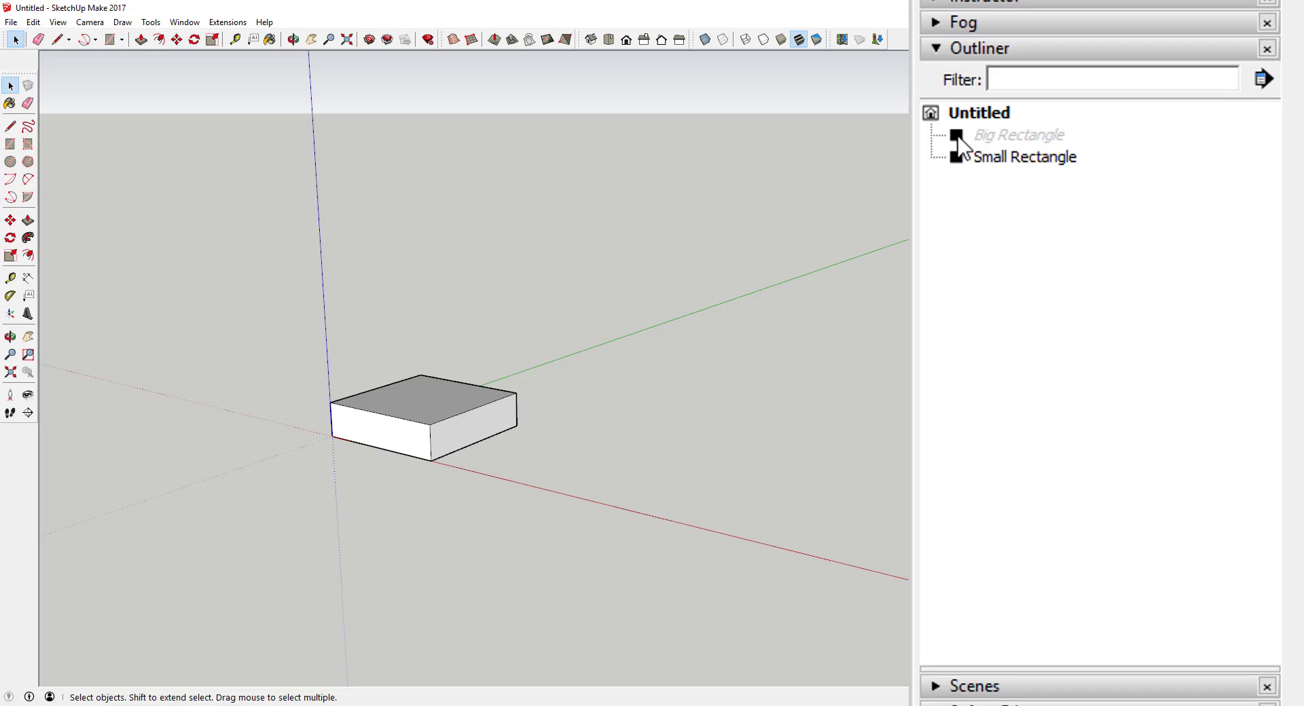
right_click(1018, 138)
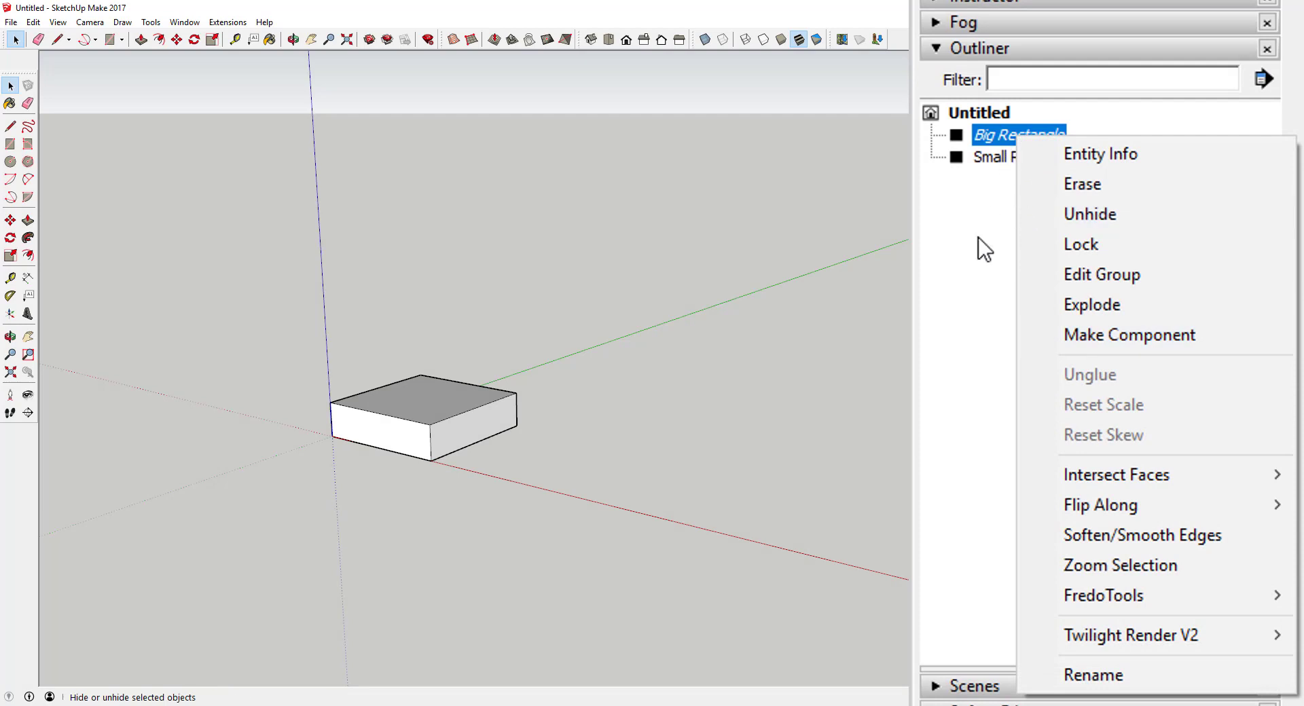
left_click(1054, 219)
Hide and unhide the Small Rectangle group through the Outliner
left_click(1004, 158)
right_click(1002, 157)
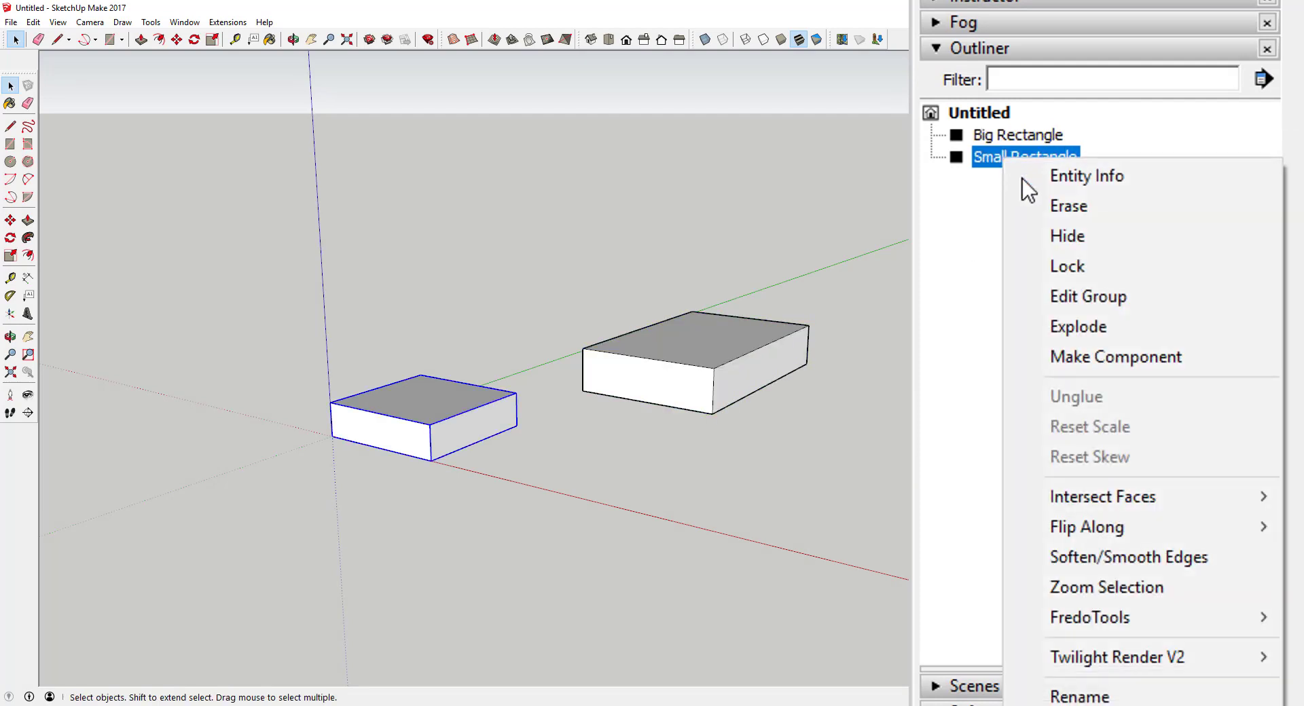
left_click(1063, 237)
right_click(1016, 161)
left_click(1071, 238)
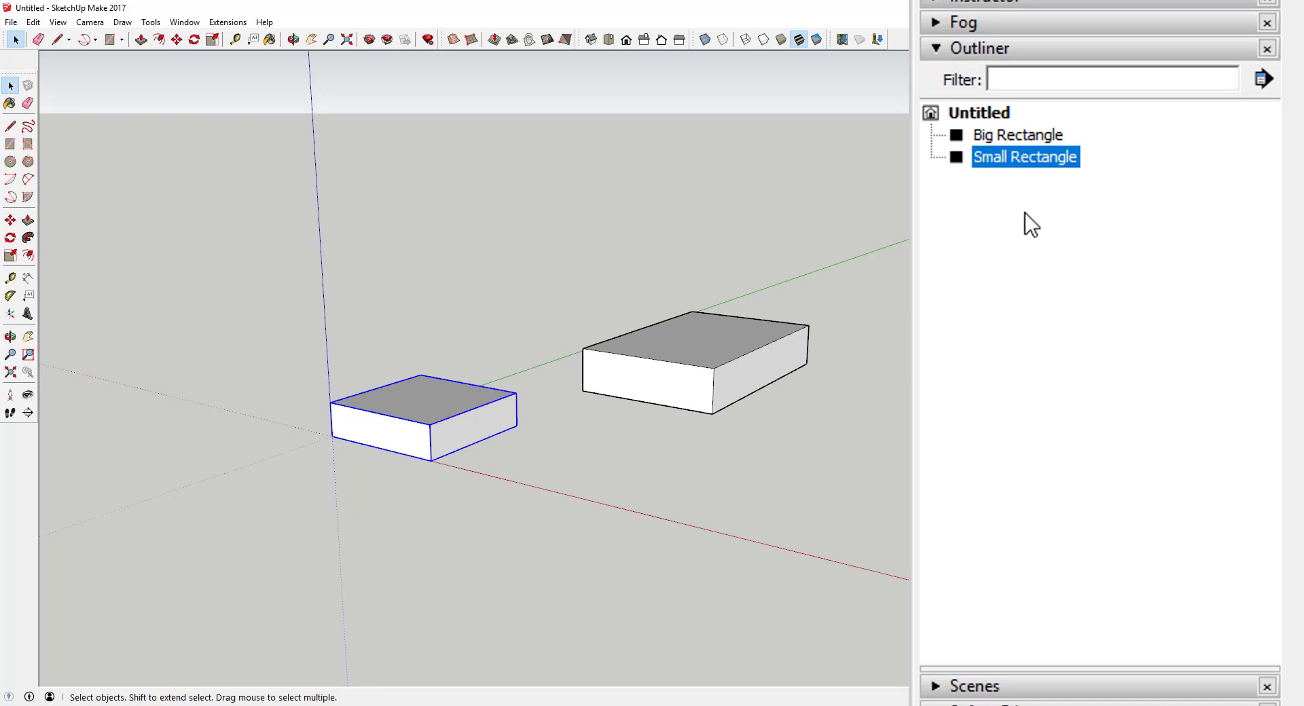
Draw a third rectangle on the ground along the red axis, in front of the Big Rectangle box
left_click(712, 467)
key("r")
left_click(533, 485)
left_click(760, 483)
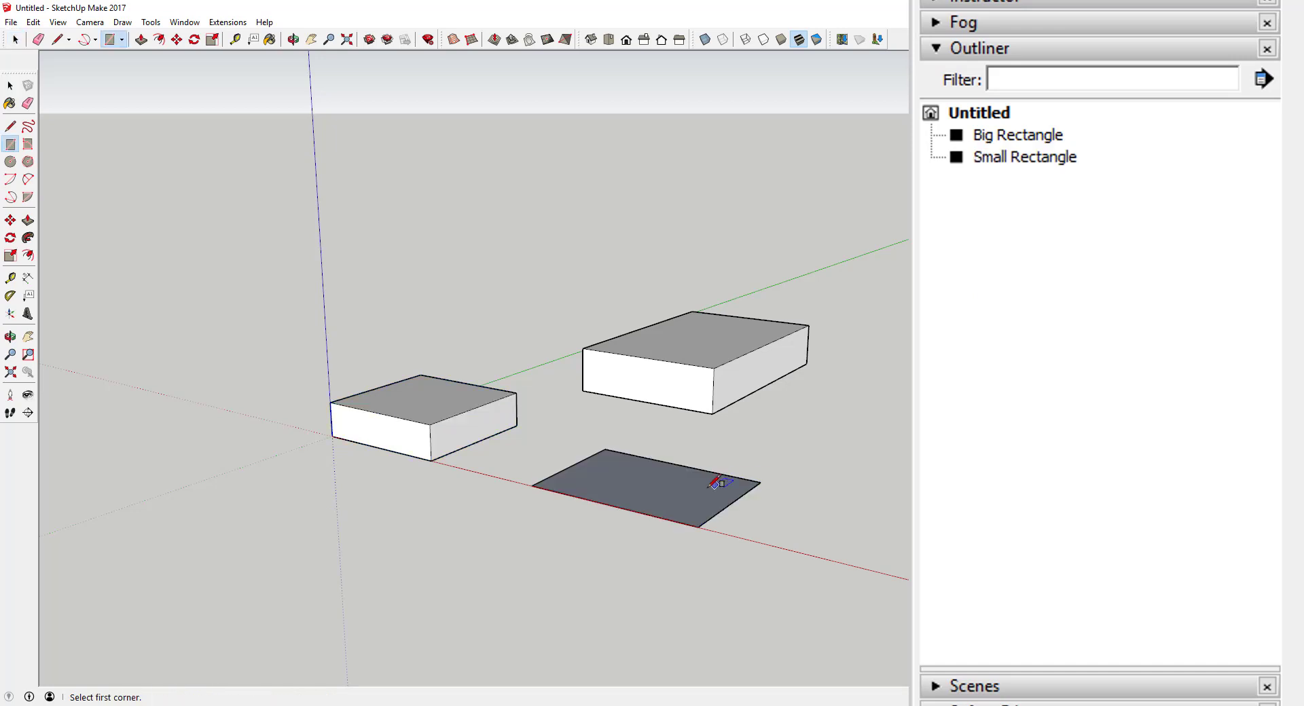
Push/Pull the third rectangle up into a box and make all of its geometry a group
key("space")
key("p")
left_click_drag(693, 506, 633, 453)
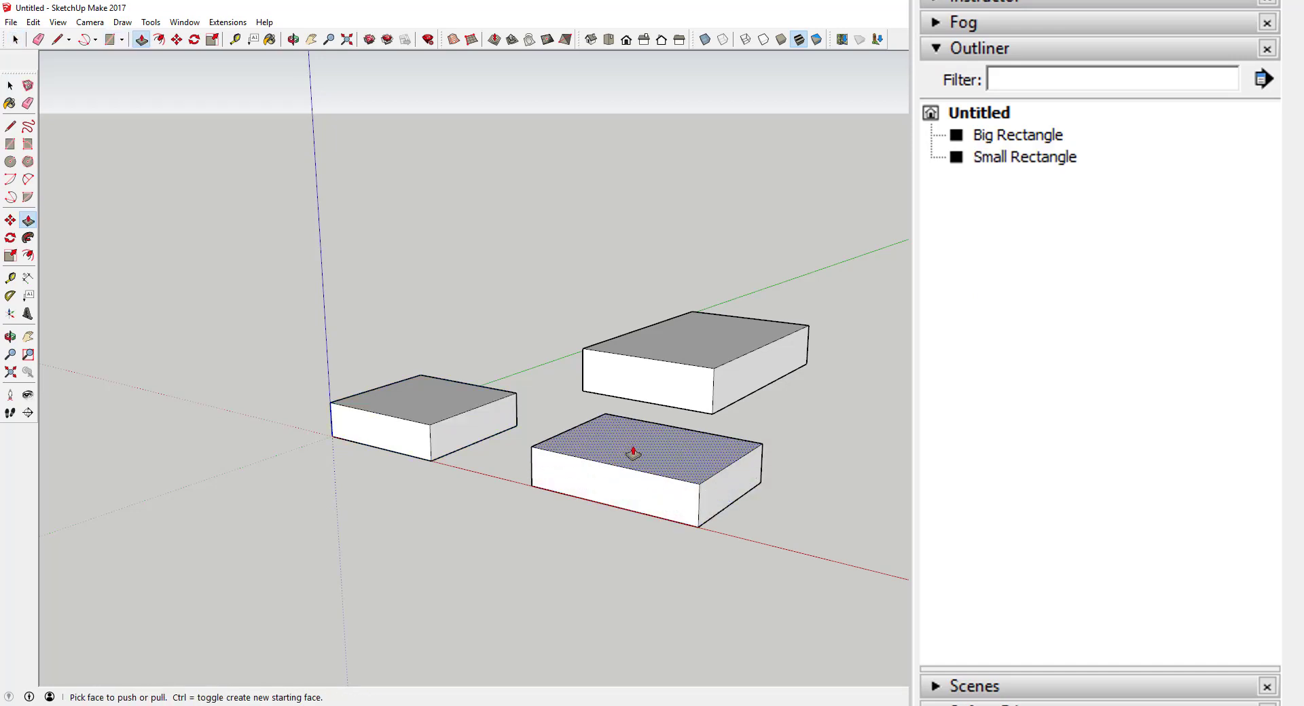
key("space")
left_click_drag(523, 398, 803, 549)
right_click(678, 467)
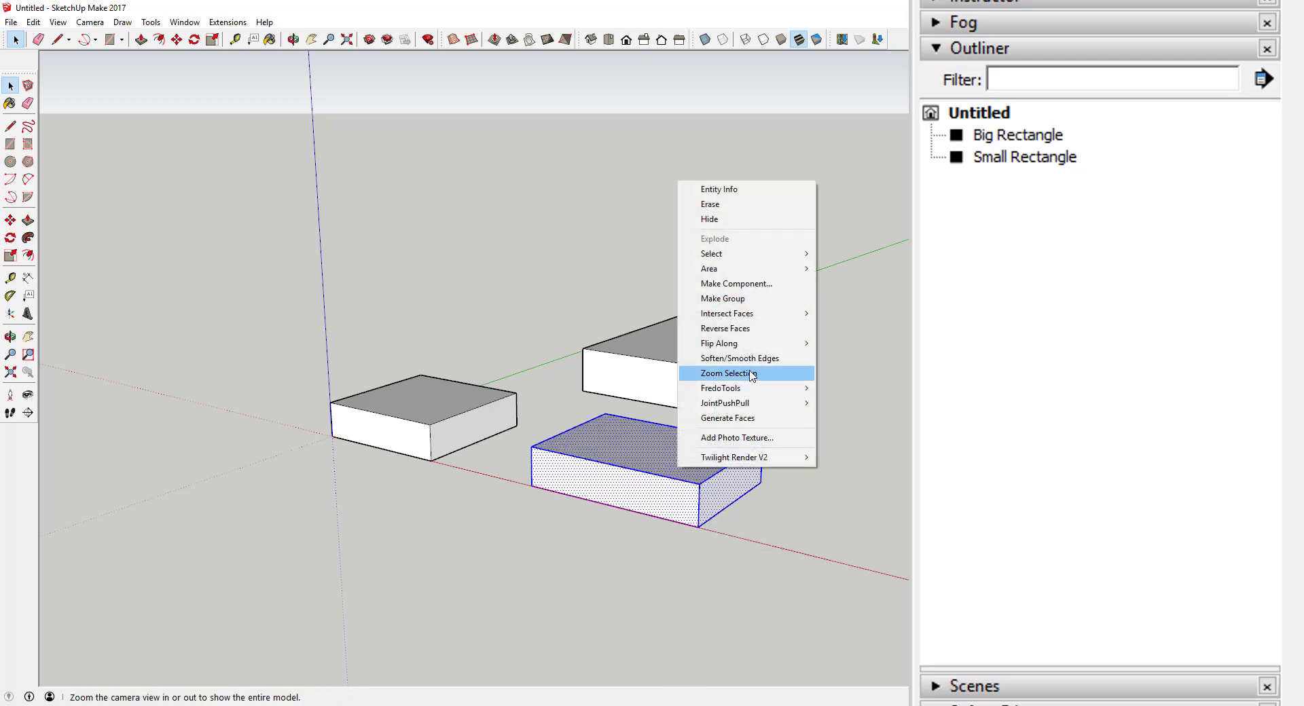
left_click(723, 298)
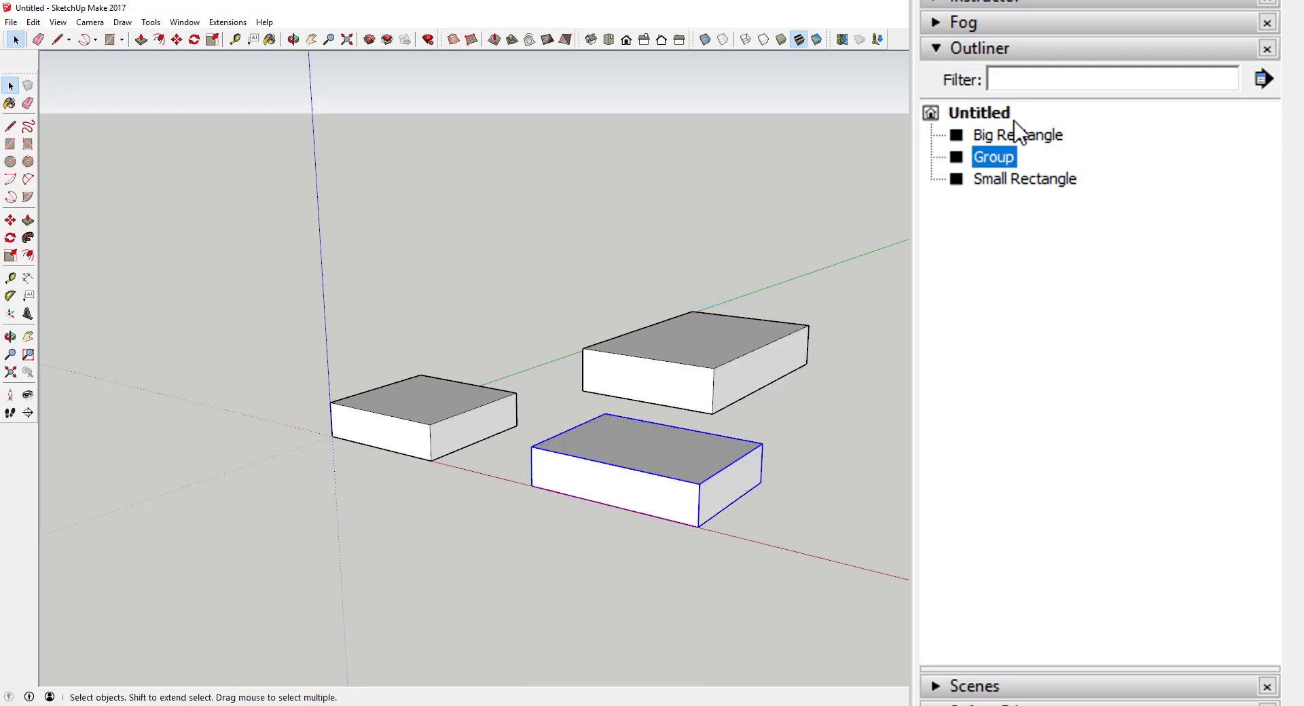
Rename the new box's group to Medium Rectangle in the Outliner
right_click(981, 158)
left_click(1108, 697)
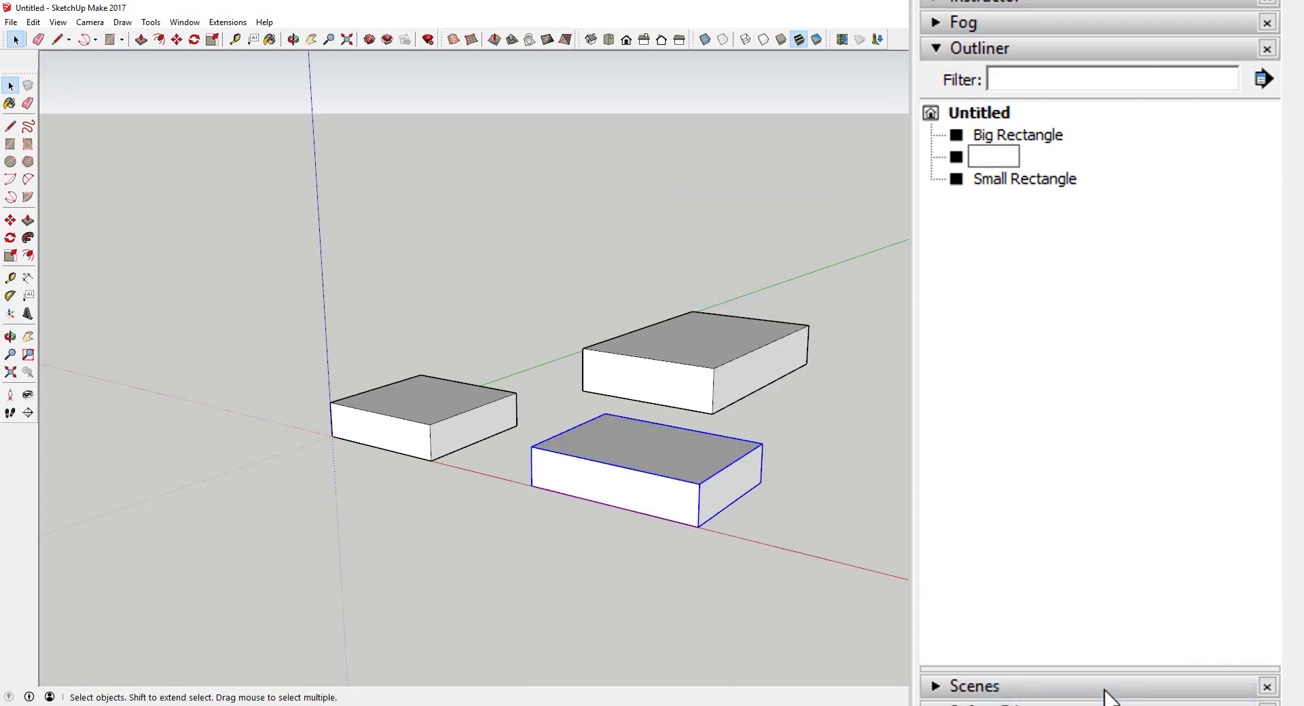
type("Medium Rectangle")
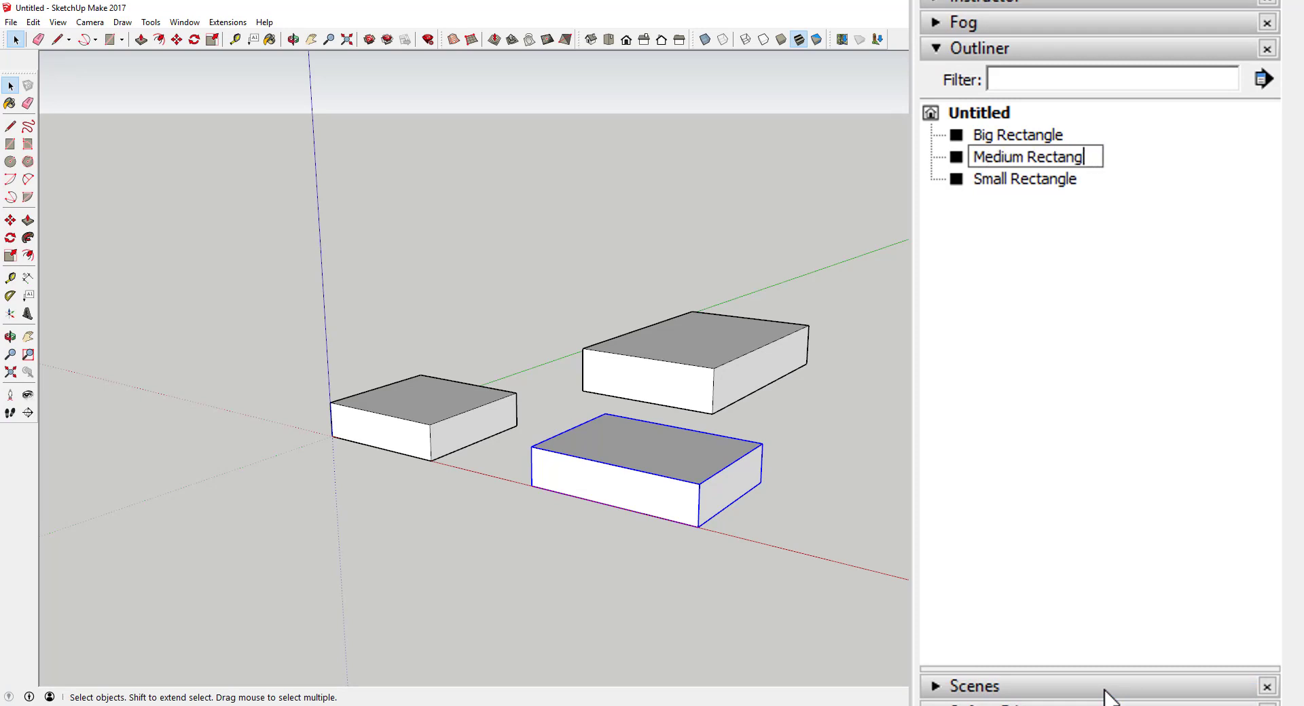
key("Return")
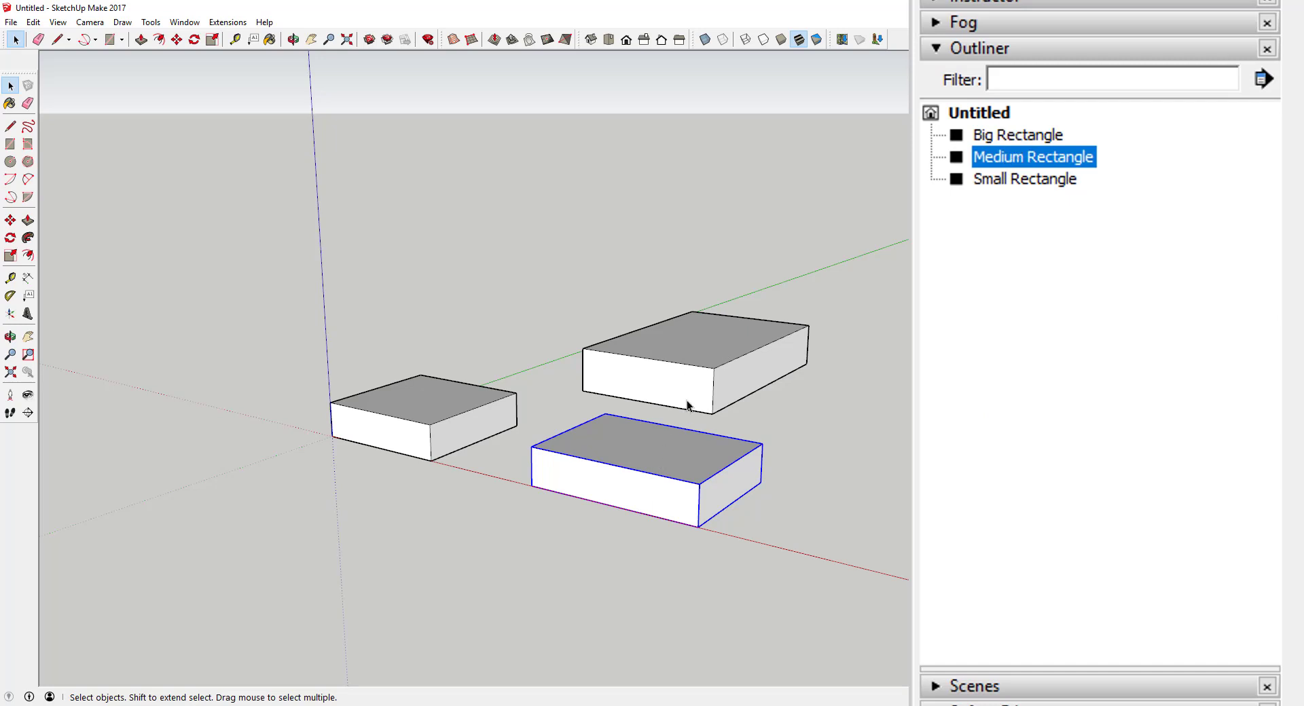
Combine the Medium, Big and Small Rectangle groups into one parent group
left_click(698, 364, "shift")
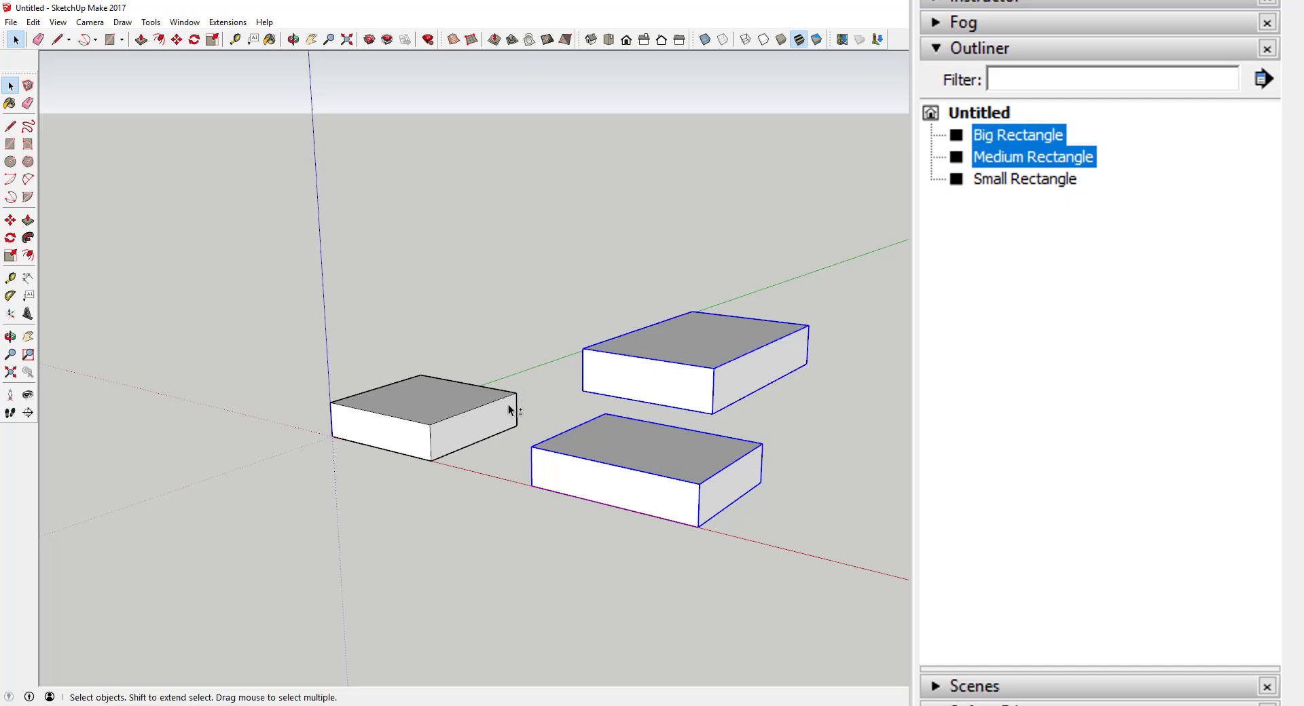
left_click(445, 399, "shift")
right_click(445, 399)
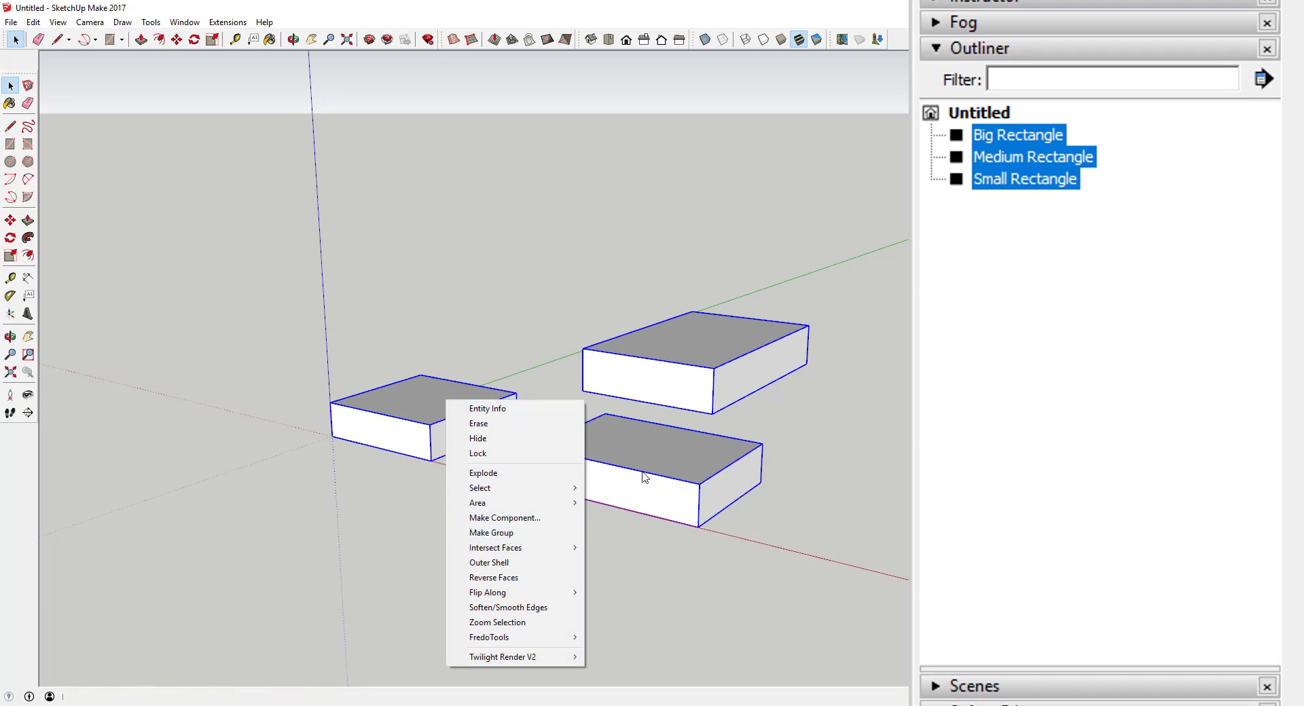
left_click(503, 534)
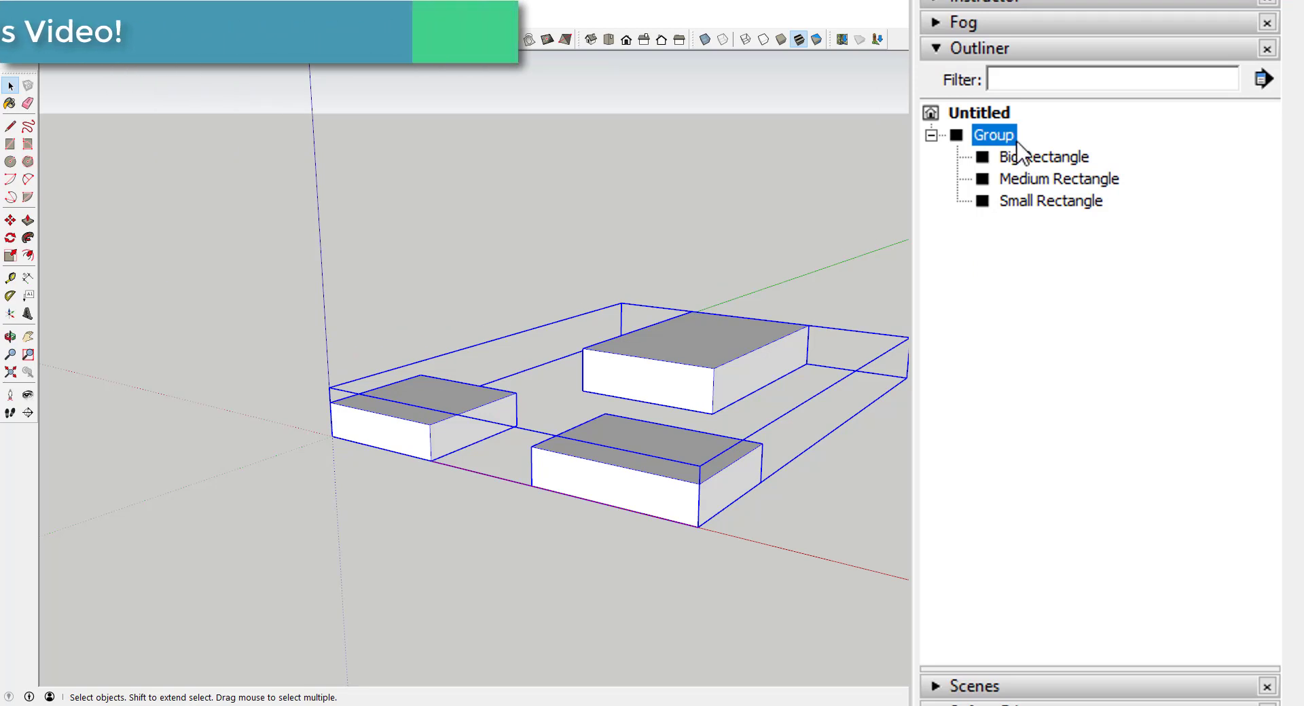
Select the nested Medium Rectangle, Small Rectangle and their parent group in turn through the Outliner
left_click(1033, 178)
left_click(1033, 200)
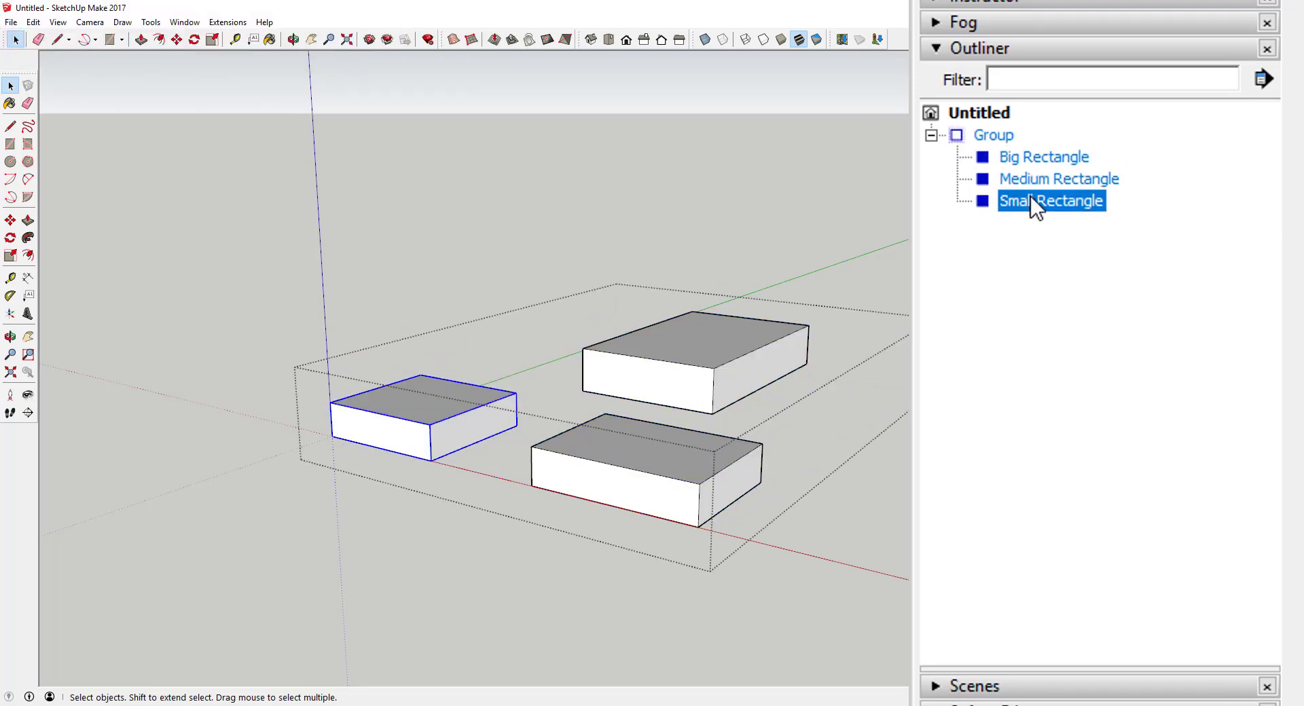
left_click(992, 136)
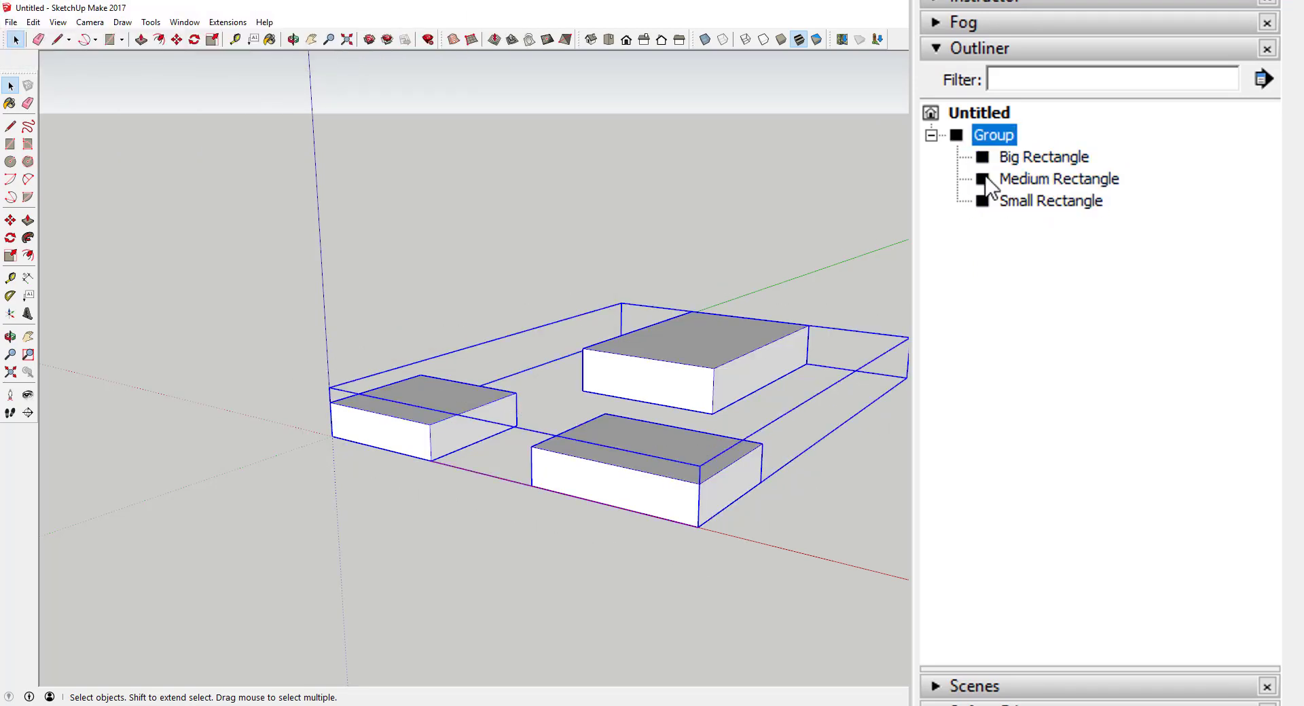
Rename the parent group to Group of Rectangles in the Outliner
right_click(988, 132)
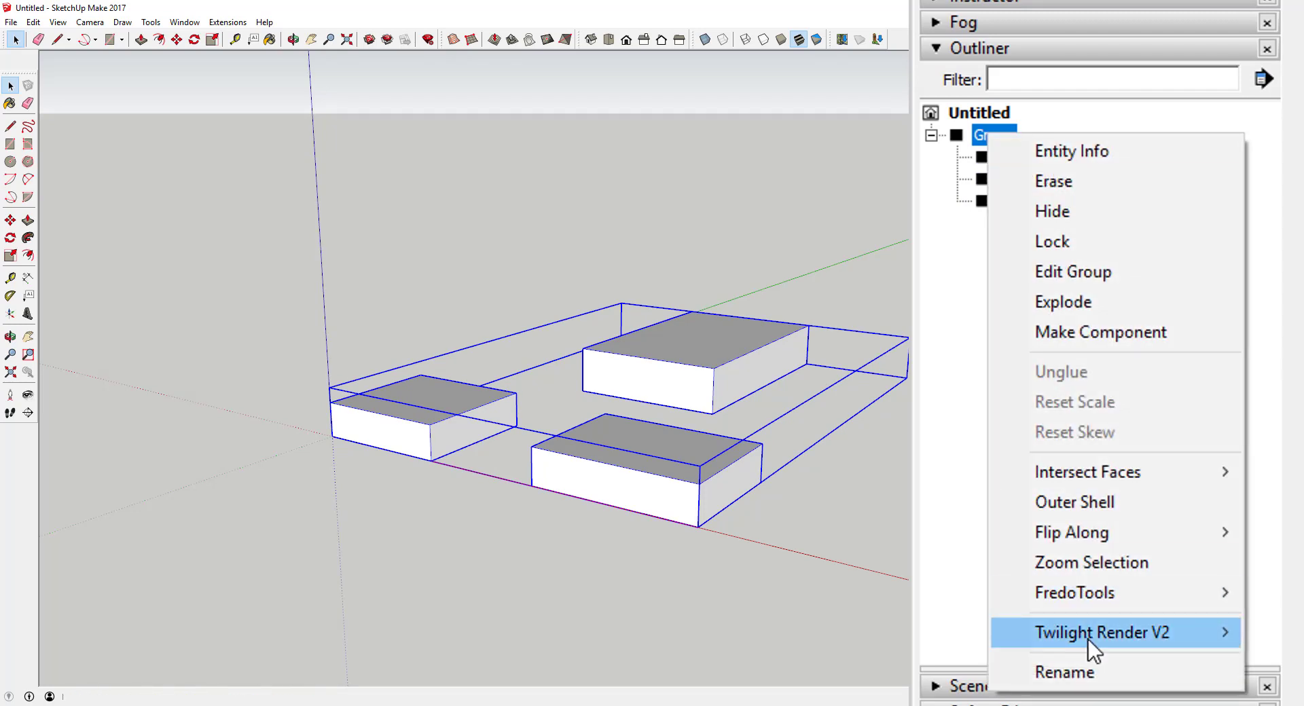
left_click(1114, 669)
type("Group of Ret")
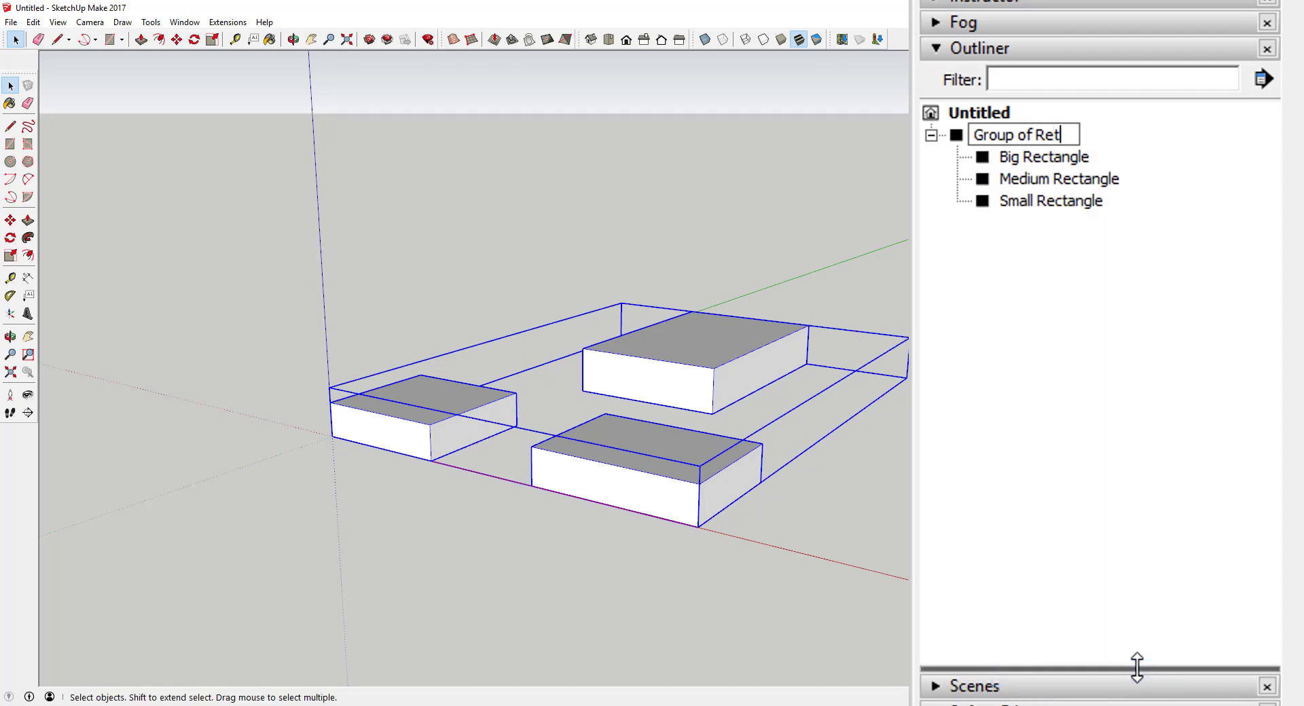
key("BackSpace")
type("ctangl")
key("BackSpace")
key("BackSpace")
key("BackSpace")
key("BackSpace")
type("angles")
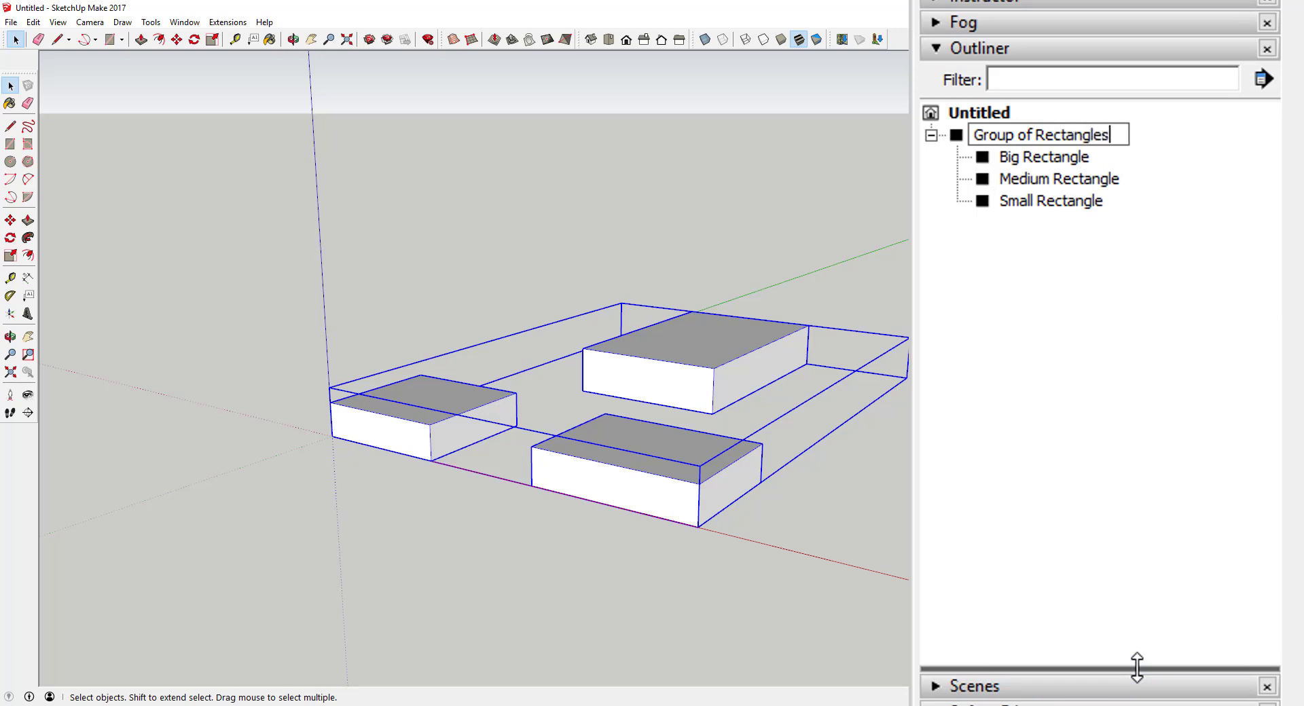
key("Return")
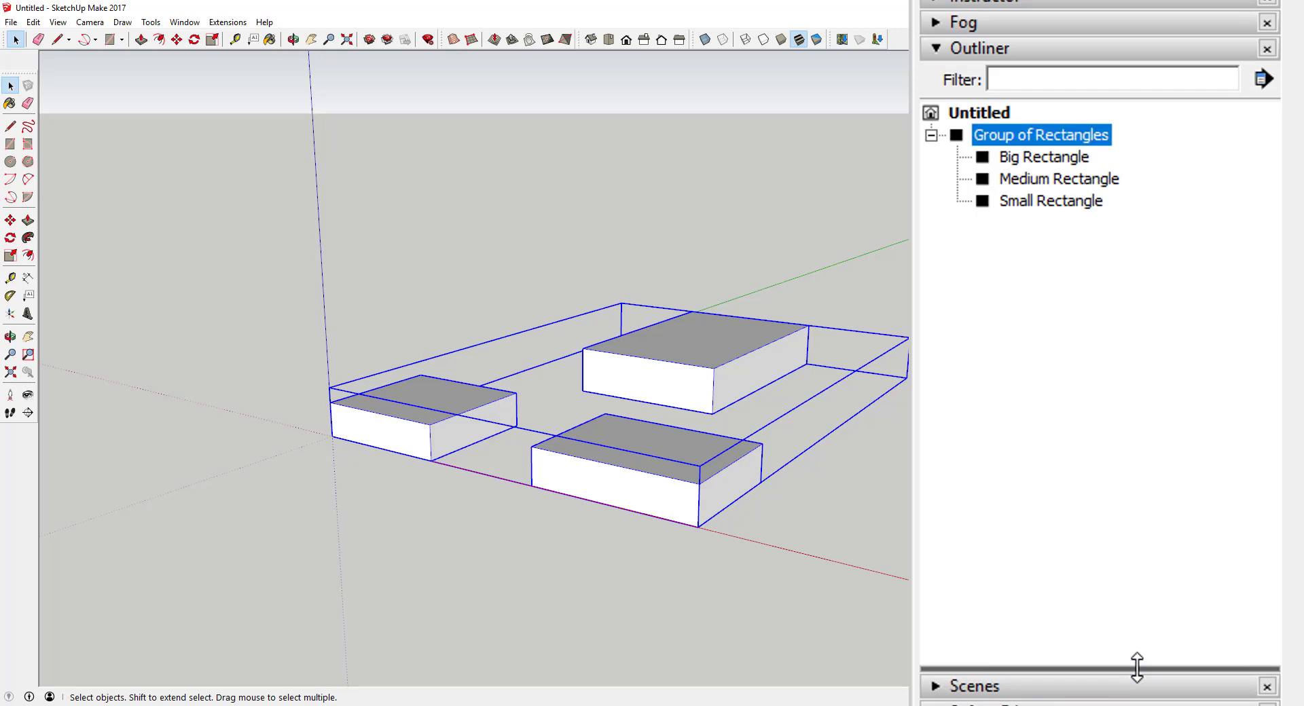
Collapse and re-expand Group of Rectangles in the Outliner and inspect the grouped boxes in the model
left_click(931, 136)
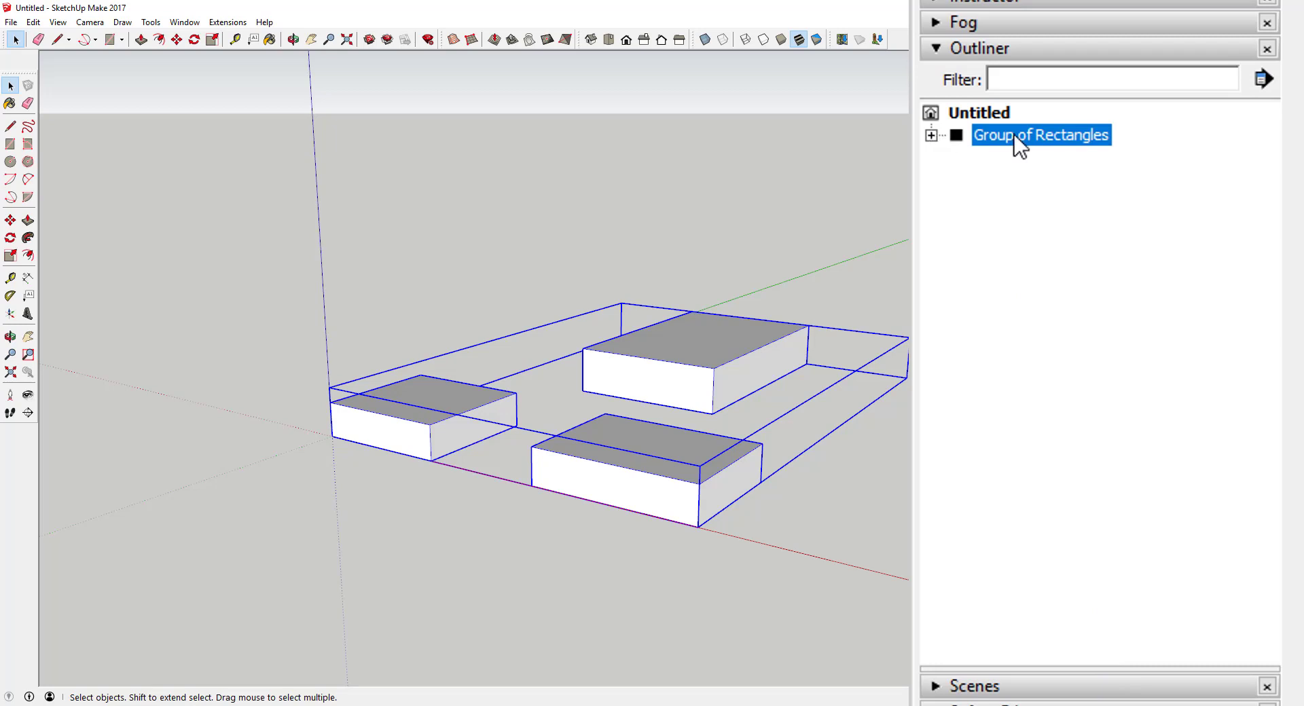
left_click(932, 136)
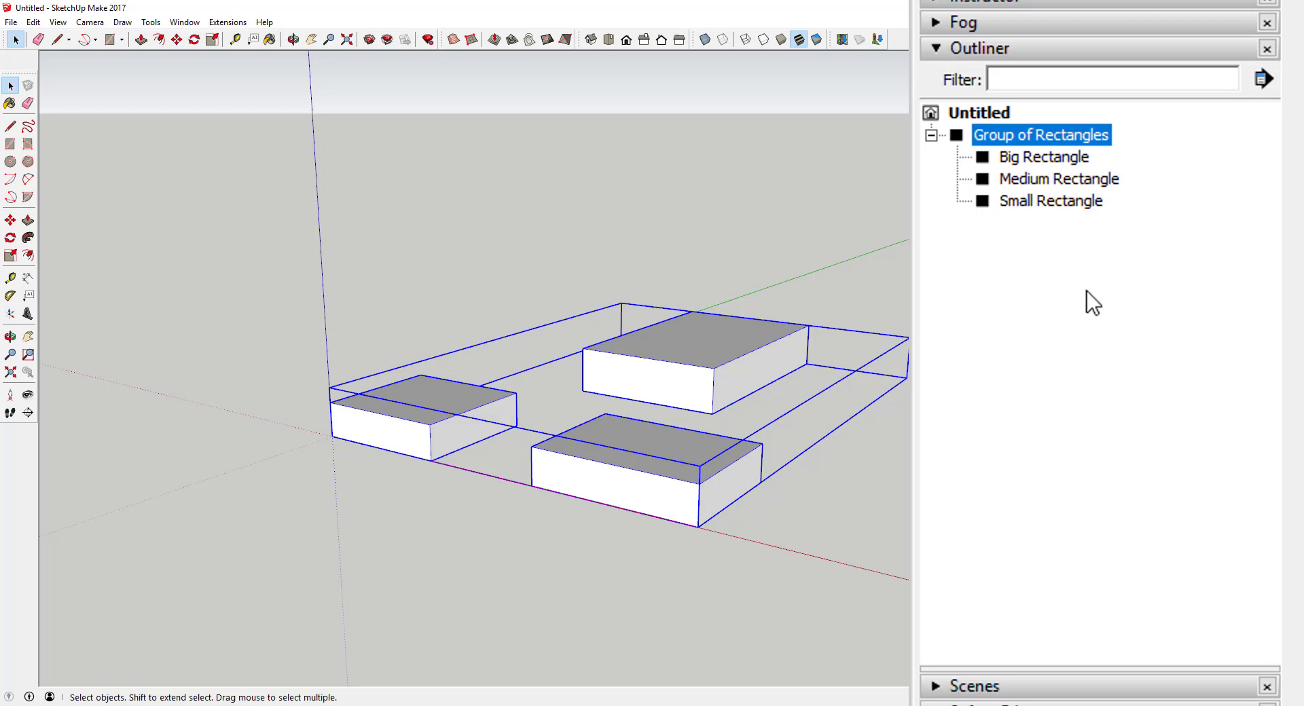
middle_click_drag(713, 457, 694, 432)
scroll(694, 432, "up", 3)
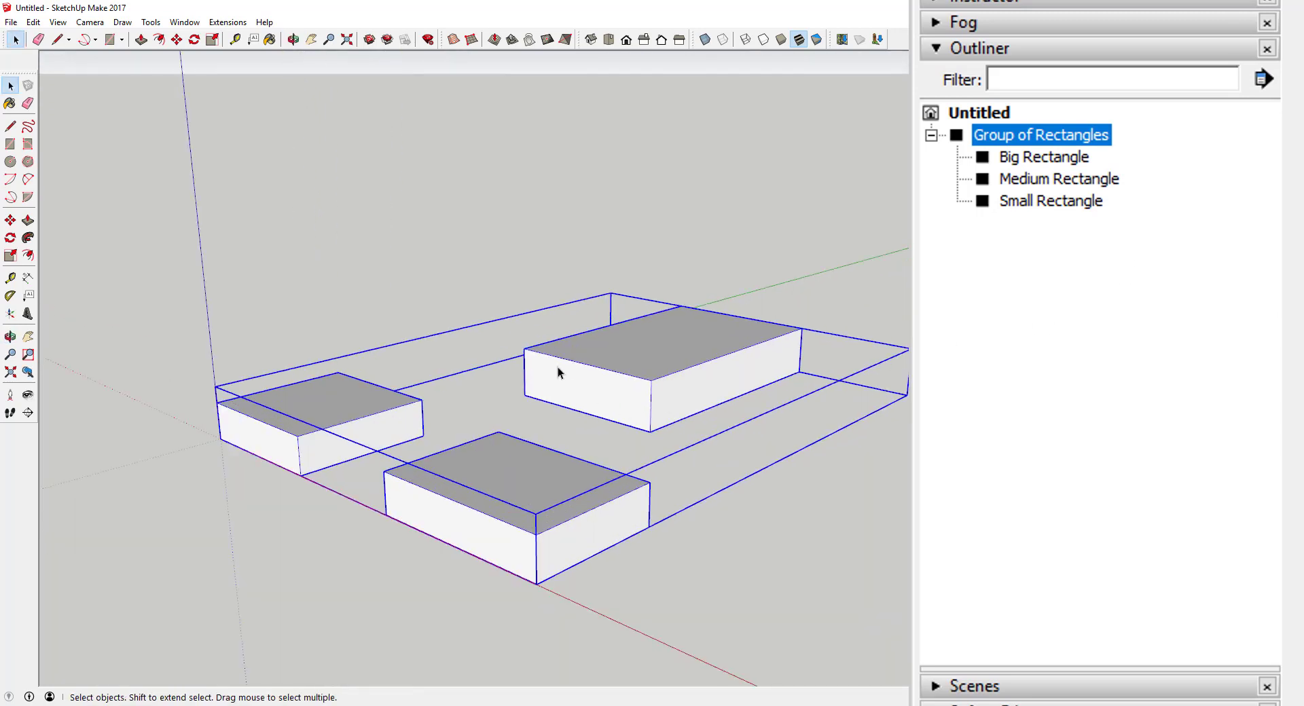
scroll(562, 370, "down", 2)
scroll(436, 372, "down", 1)
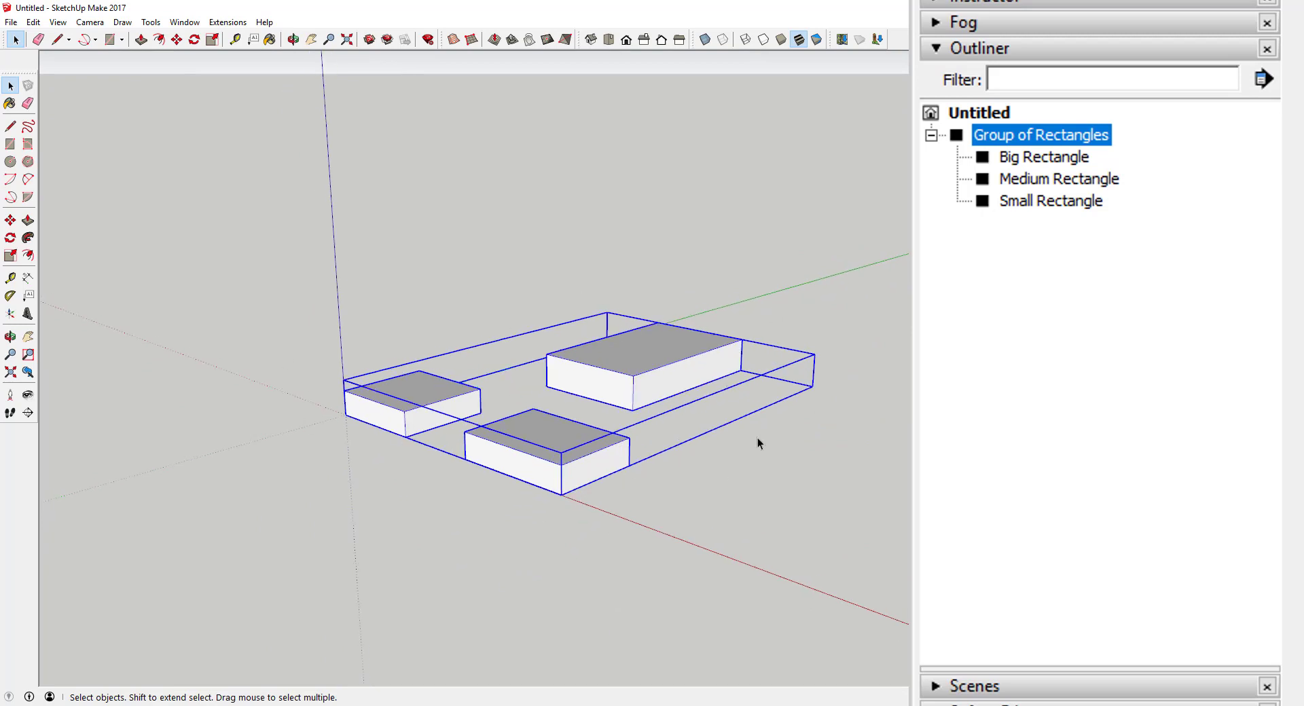
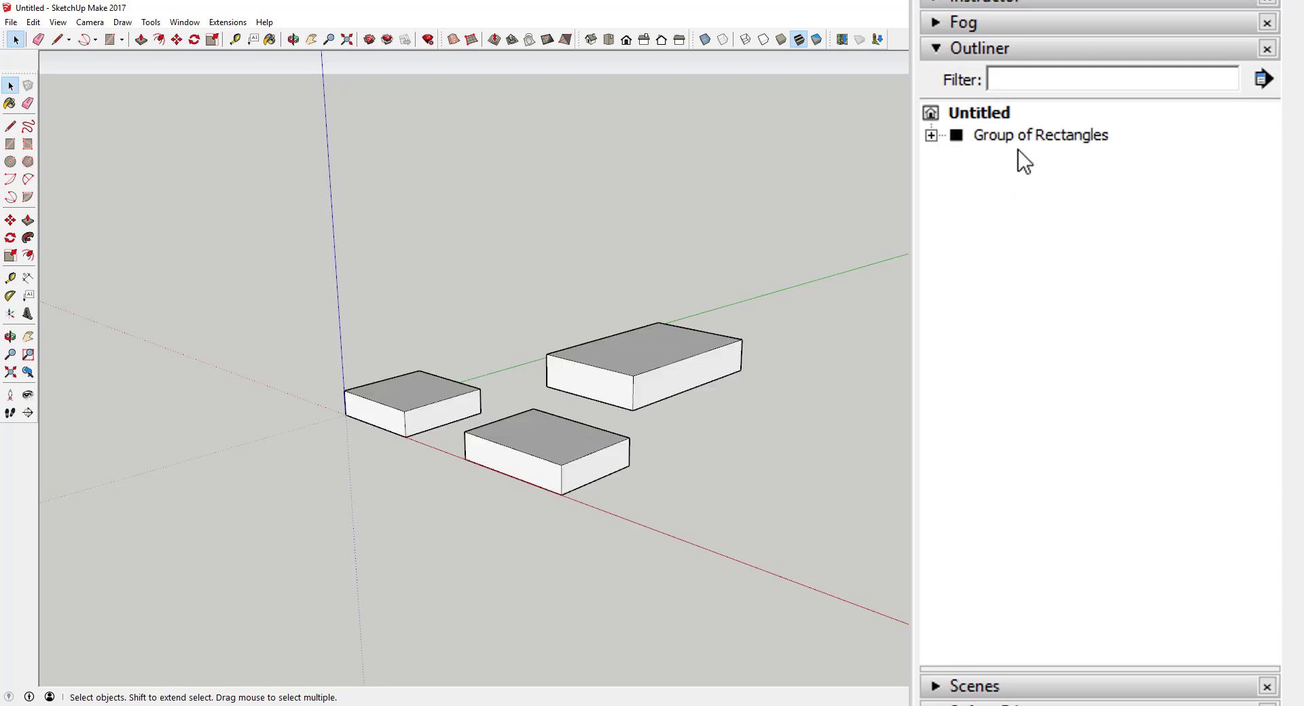
Nest the Big Rectangle and Small Rectangle groups inside Medium Rectangle in the Outliner, and select Medium Rectangle
left_click(1046, 135)
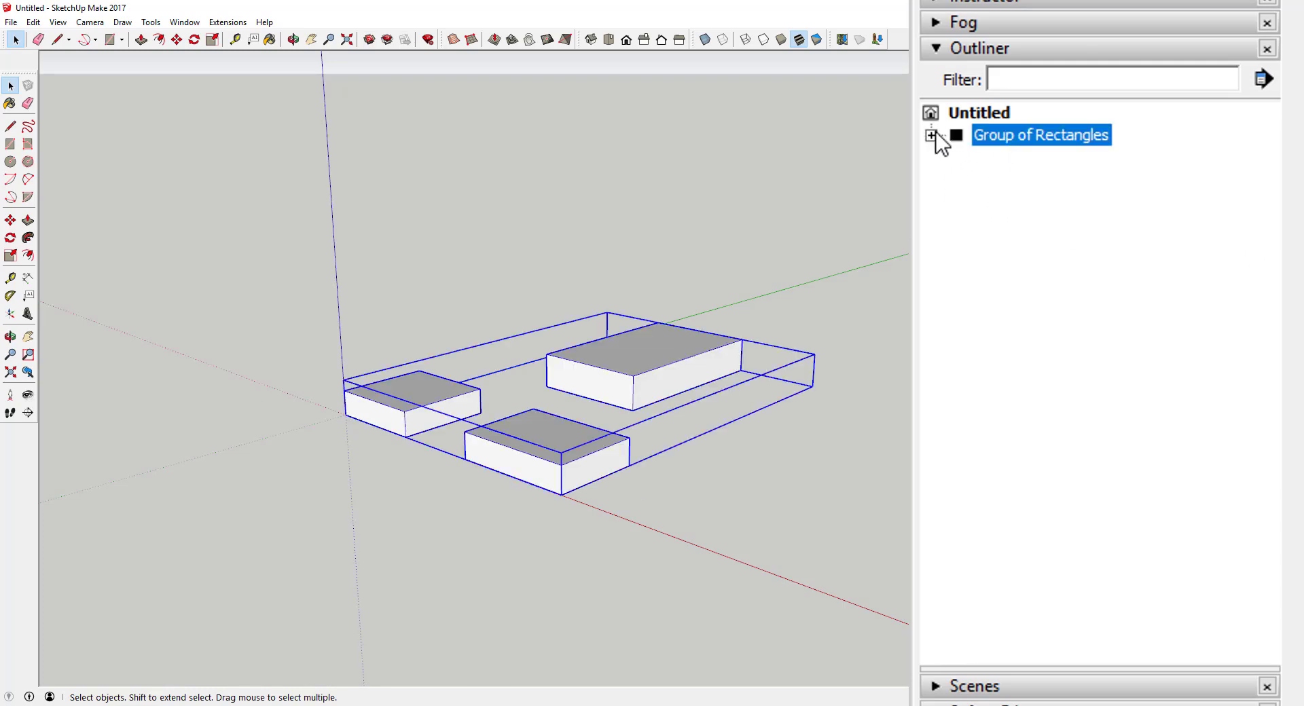
left_click(936, 132)
left_click(1013, 373)
left_click_drag(1039, 166, 1086, 190)
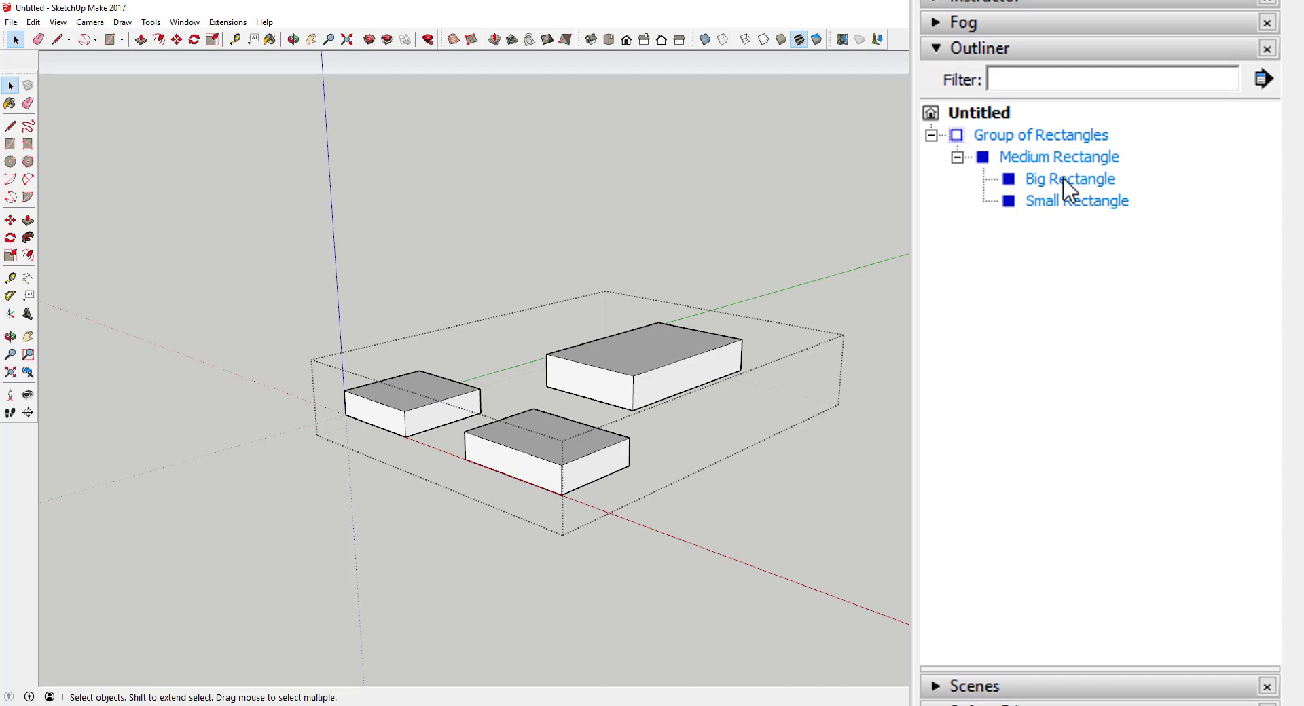
left_click(1053, 155)
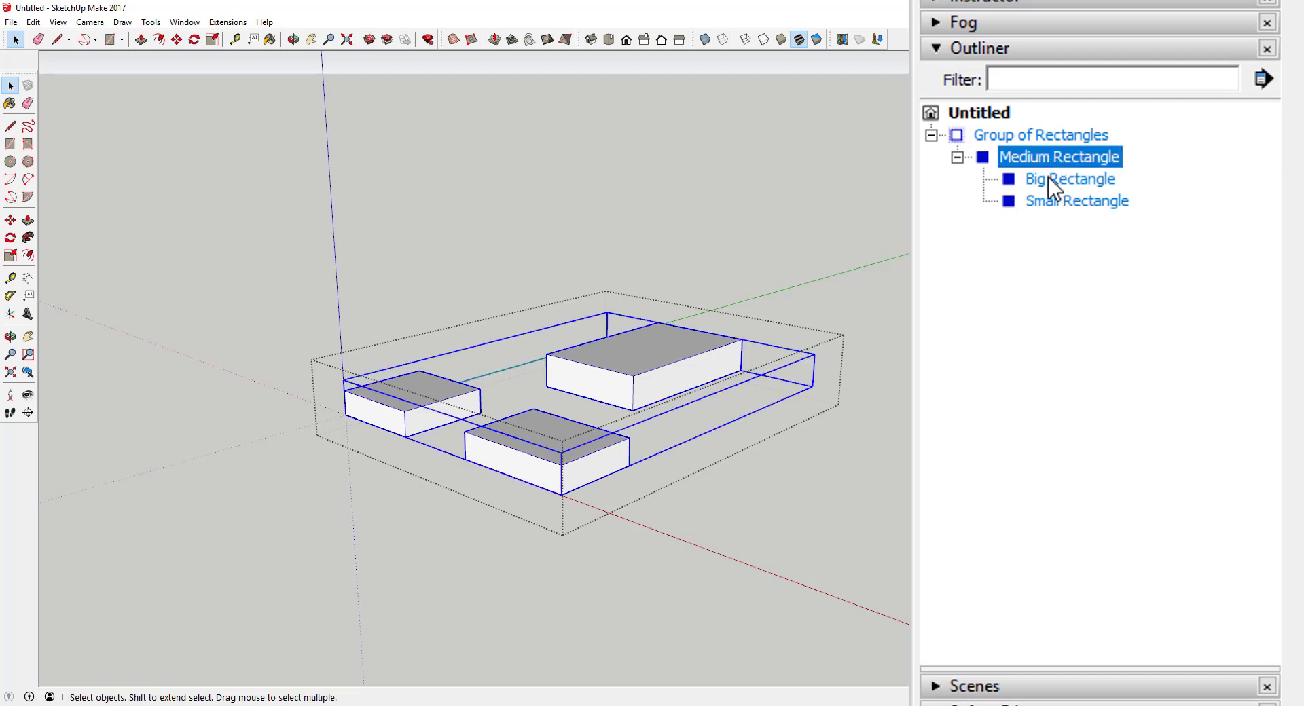
Move Big Rectangle and Small Rectangle back directly under Group of Rectangles in the Outliner, and leave group editing
left_click_drag(1065, 178, 996, 135)
left_click_drag(1067, 203, 990, 135)
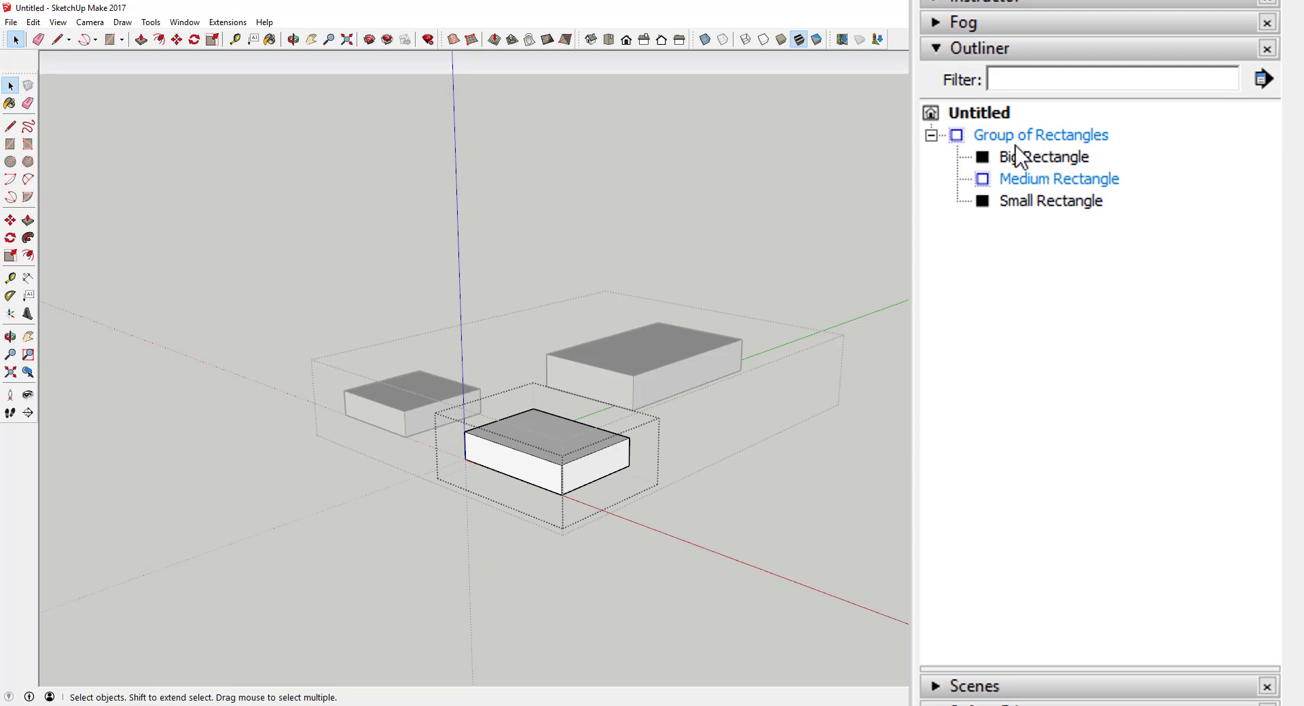
key("ctrl+a")
left_click(796, 466)
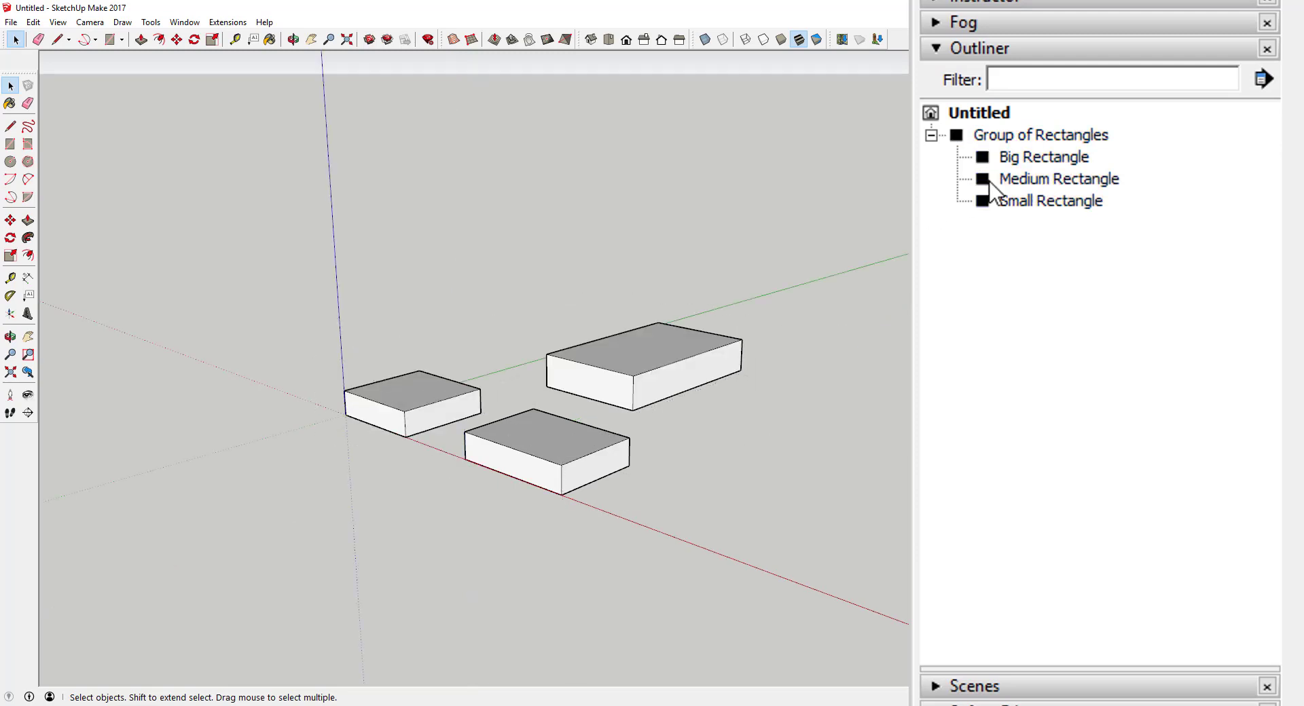
Select the Medium, Small and Big Rectangle groups one after another through the Outliner
left_click(1026, 179)
left_click(1026, 201)
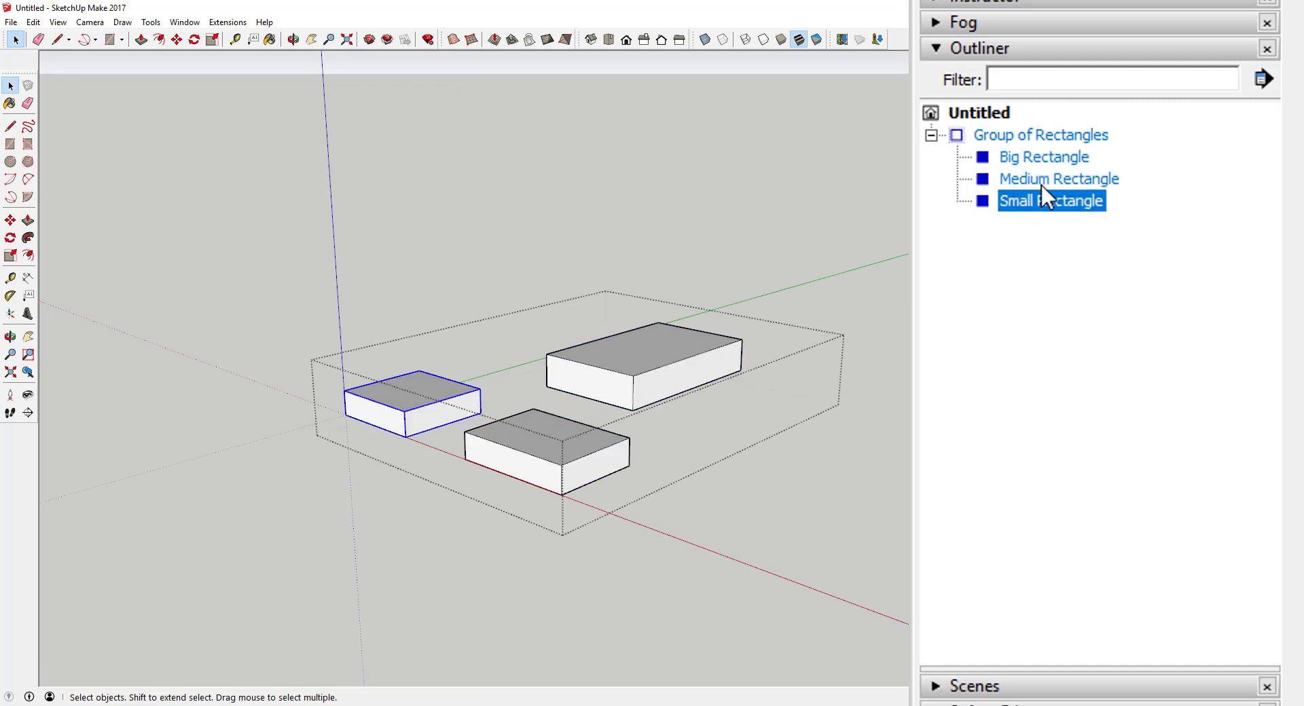
left_click(1037, 178)
left_click(1025, 158)
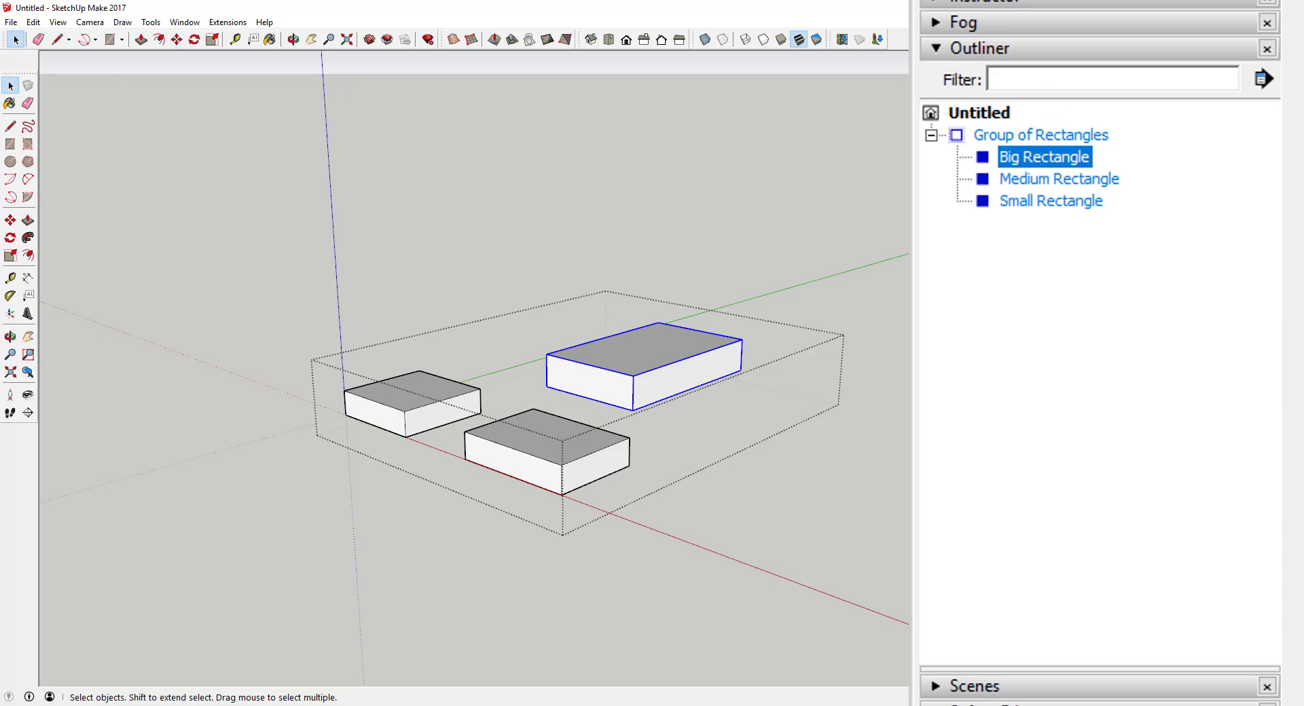
Compare the Entity Info of the Medium, Small and Big Rectangle groups by selecting each in the Outliner
left_click(1077, 444)
left_click(1074, 461)
left_click(1078, 427)
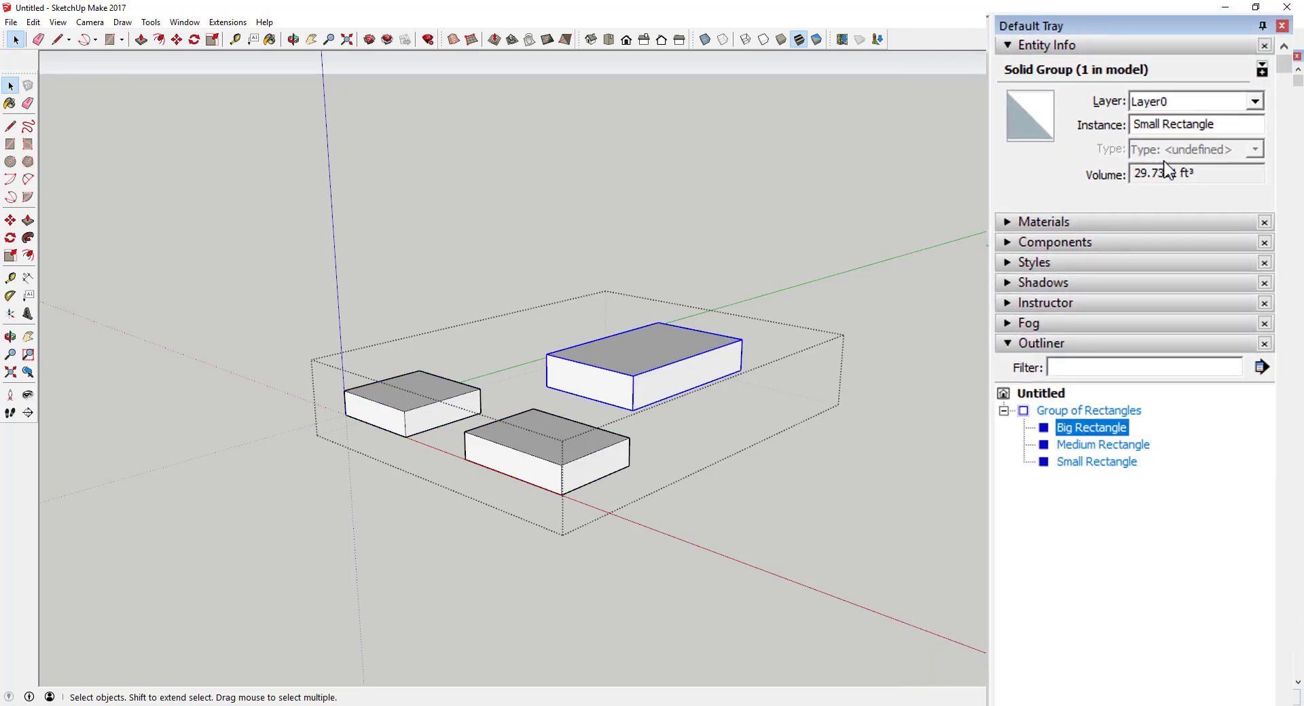
Change the Big Rectangle group's instance name to Extra Big Rectangle in Entity Info
left_click(1224, 125)
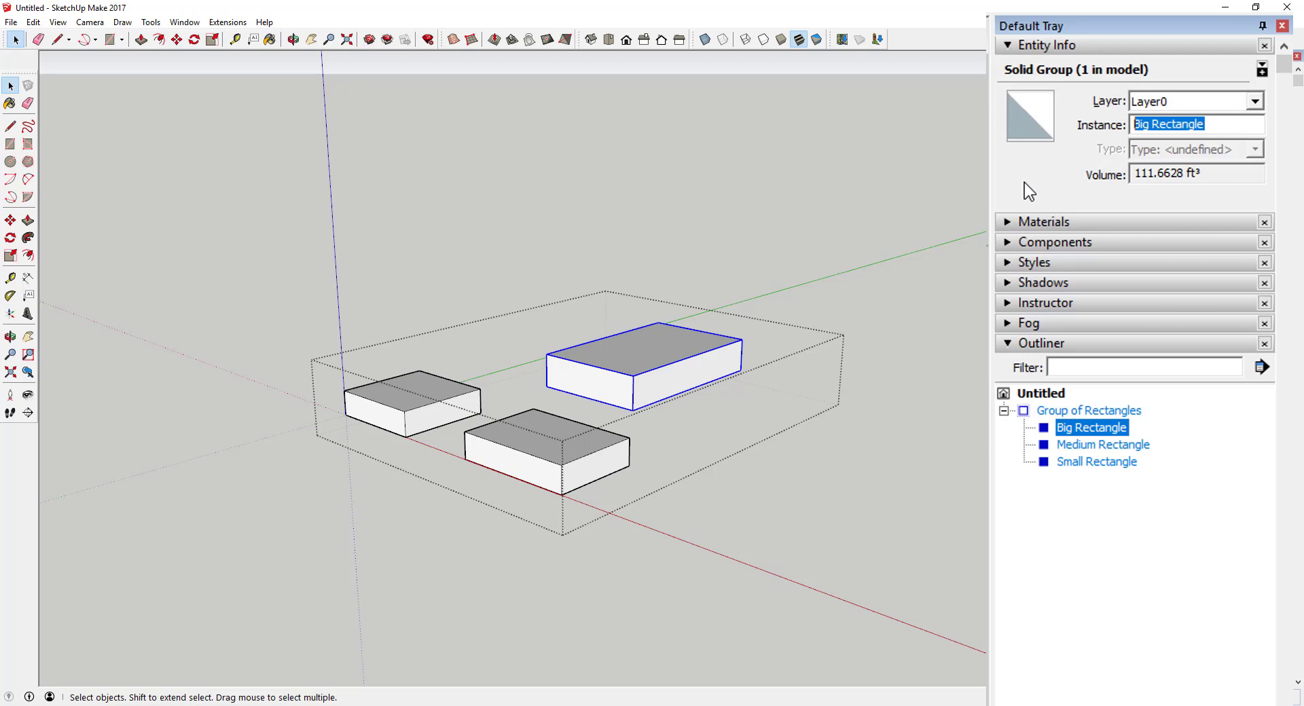
type("Extra Big Rectangl")
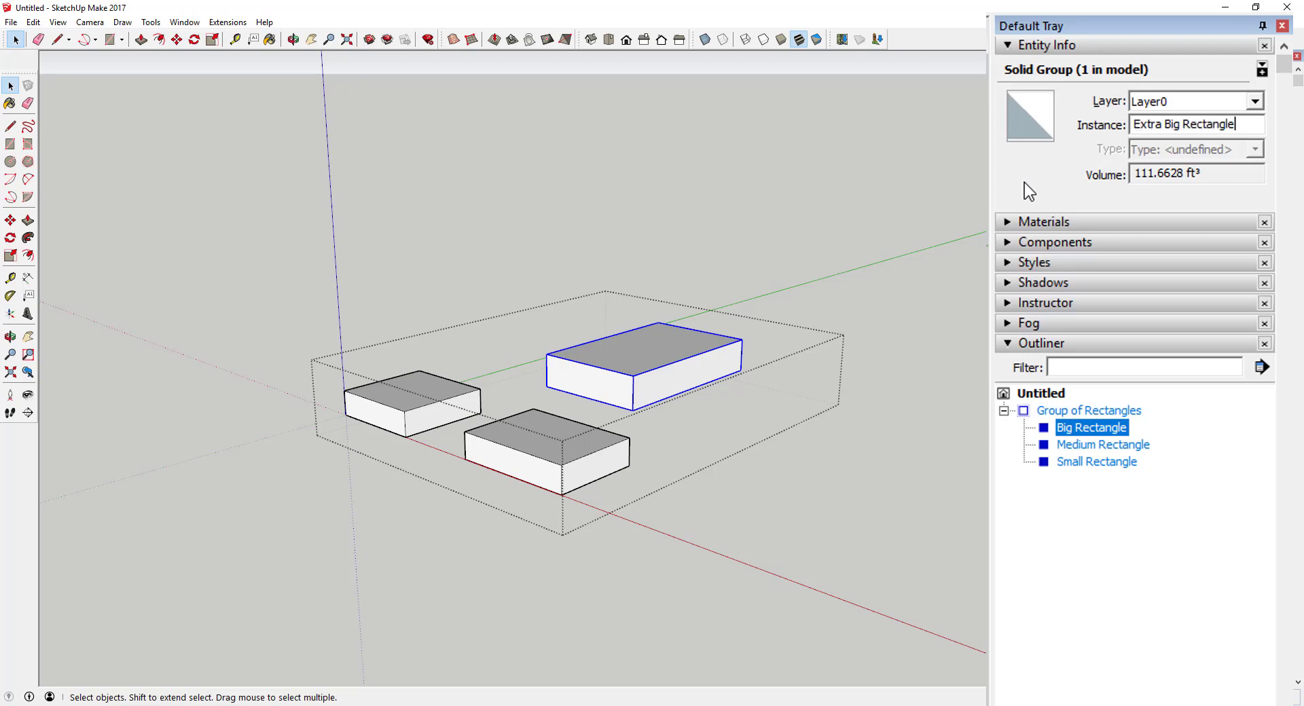
left_click(1089, 483)
left_click(1097, 429)
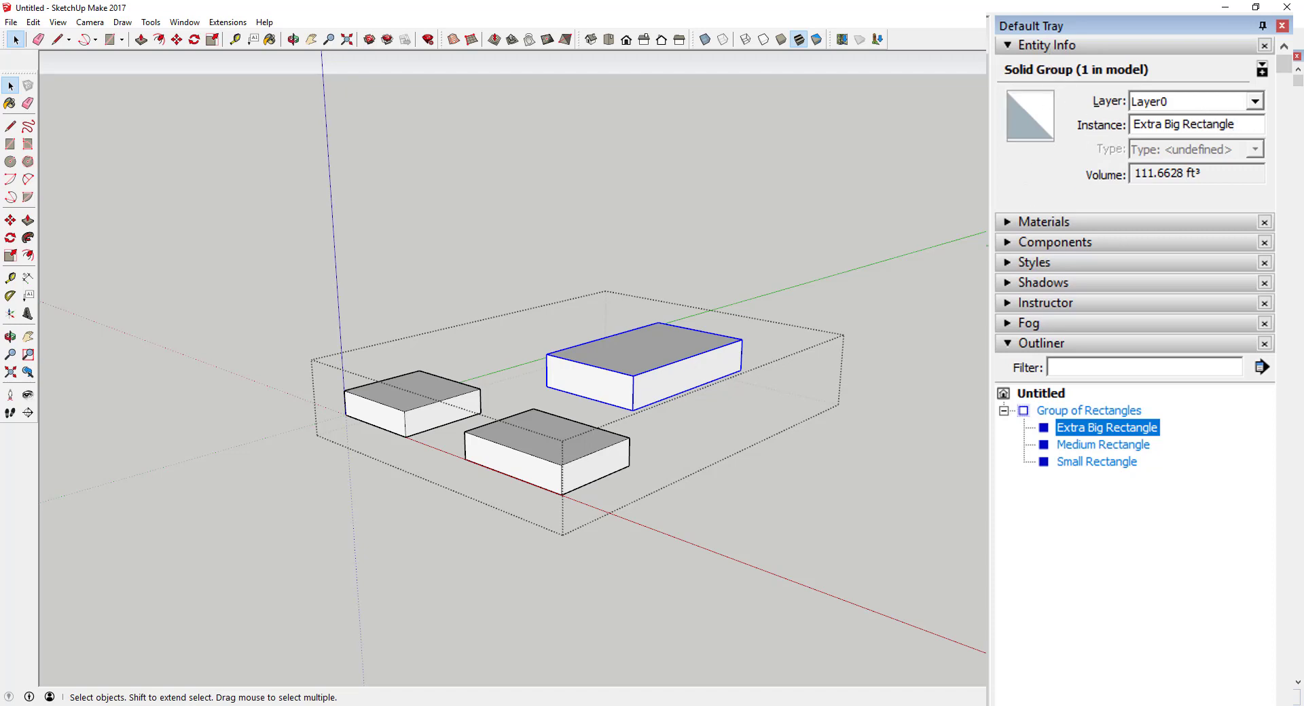
Select the whole Group of Rectangles and move it backward along the red axis, past the origin
left_click(873, 545)
left_click_drag(326, 266, 786, 522)
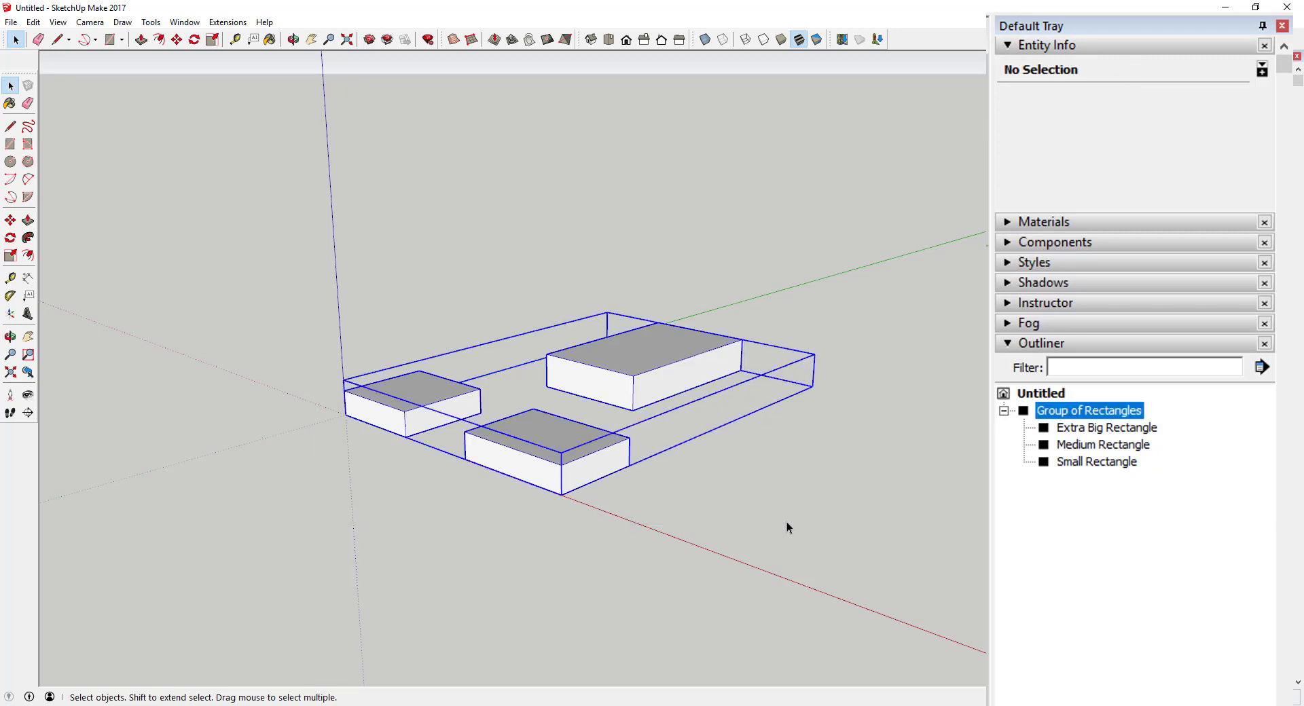
key("m")
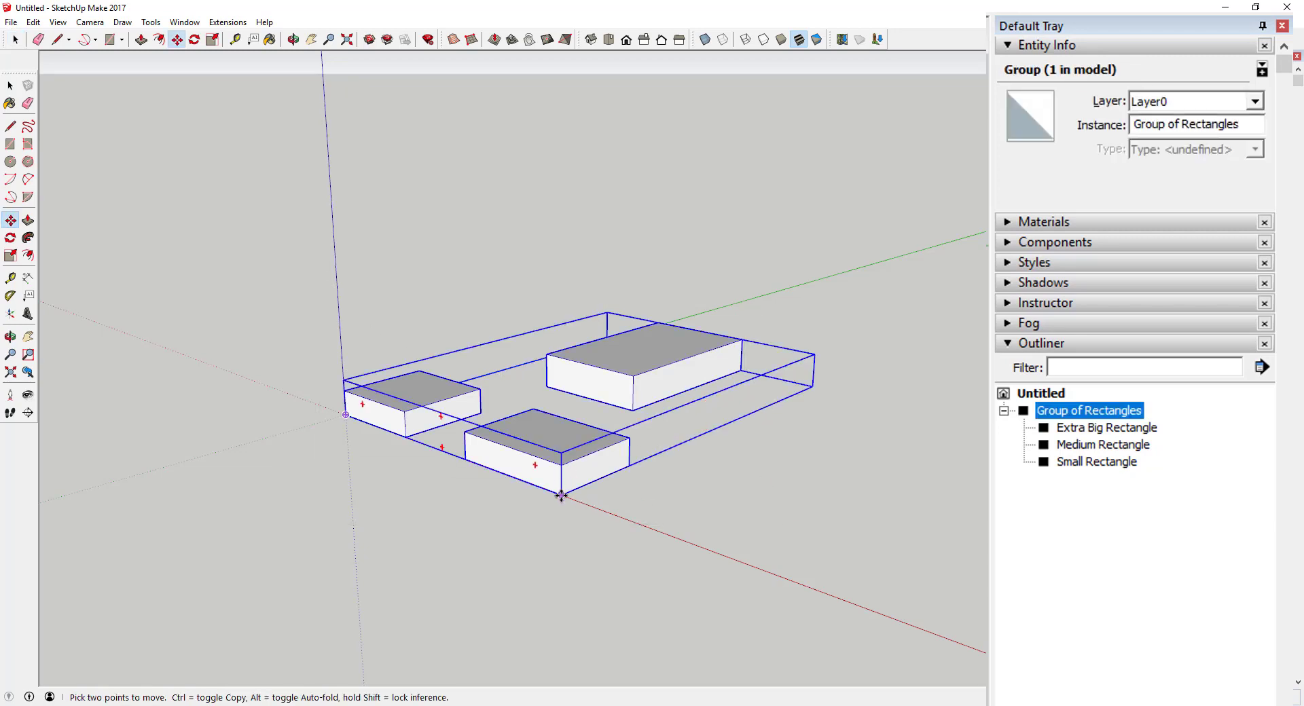
left_click(561, 495)
left_click(216, 364)
key("space")
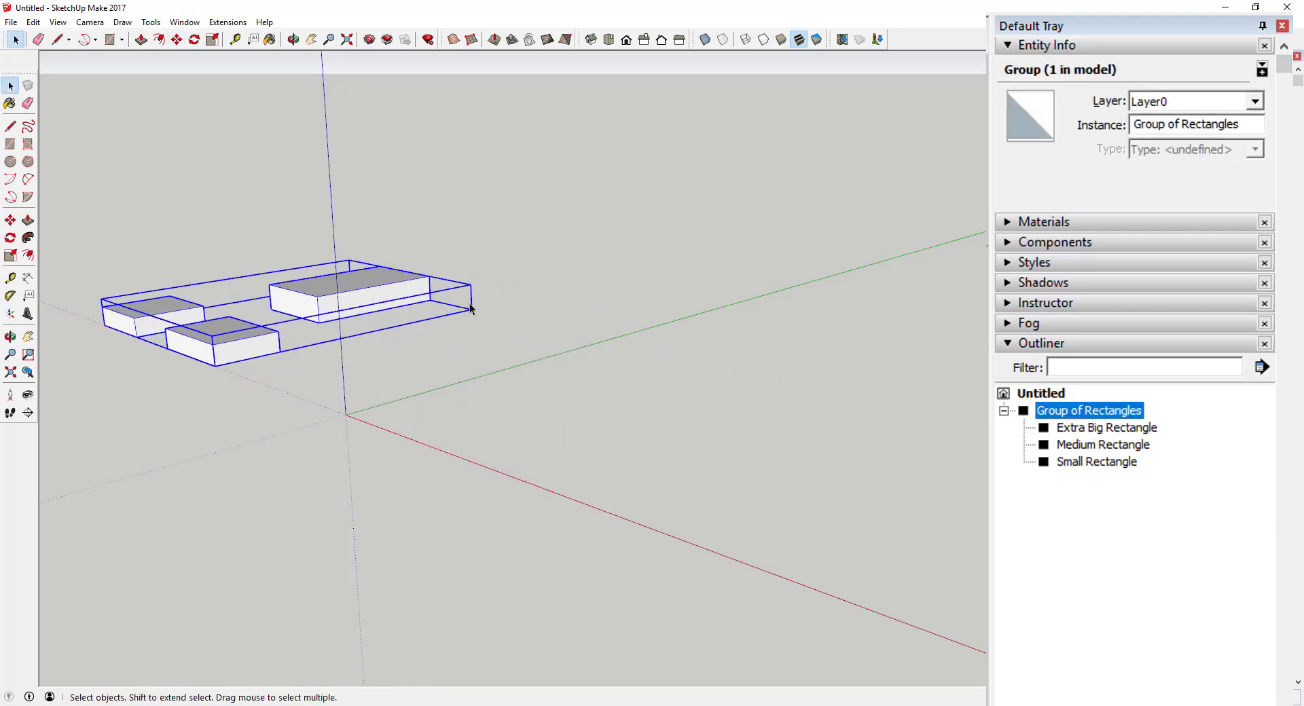
Collapse the Group of Rectangles in the Outliner and hide the whole group from there
left_click(1004, 411)
right_click(1057, 412)
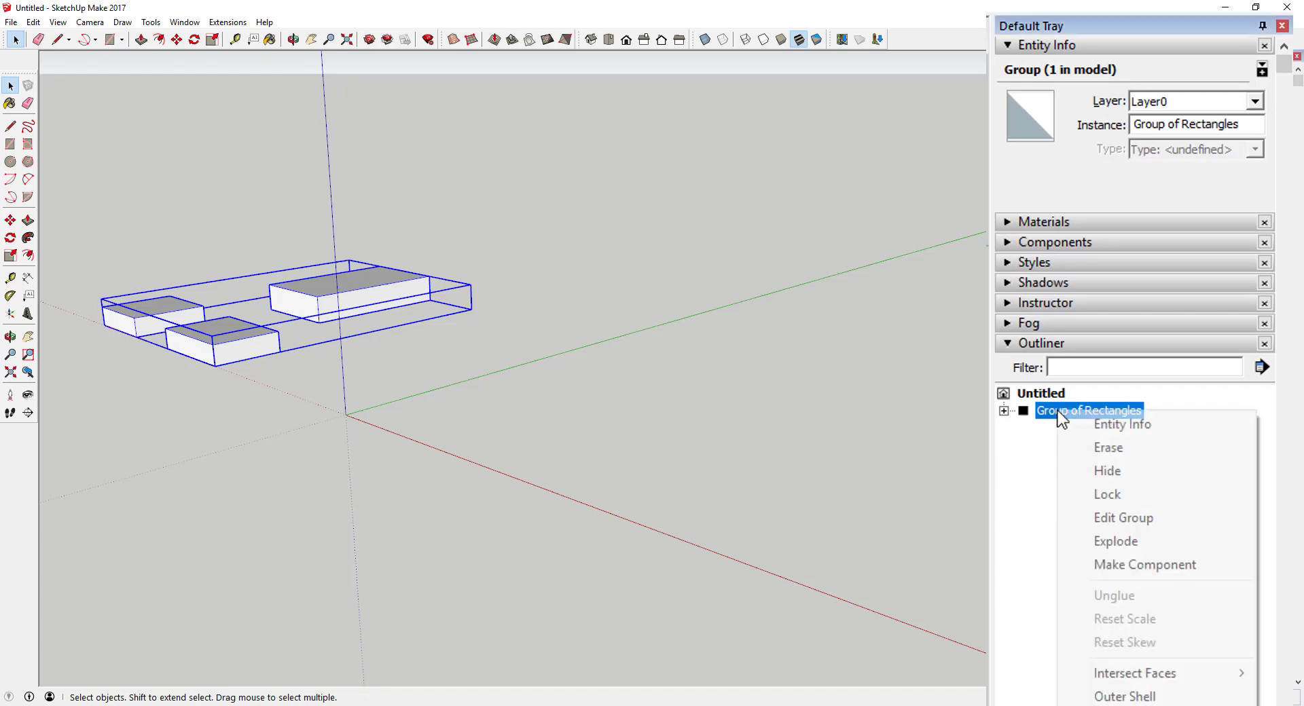
left_click(1107, 471)
Draw a circle on the ground just beside the origin and pull it up into a tall cylinder
key("r")
key("c")
left_click(422, 424)
left_click(472, 433)
key("space")
key("p")
left_click(431, 436)
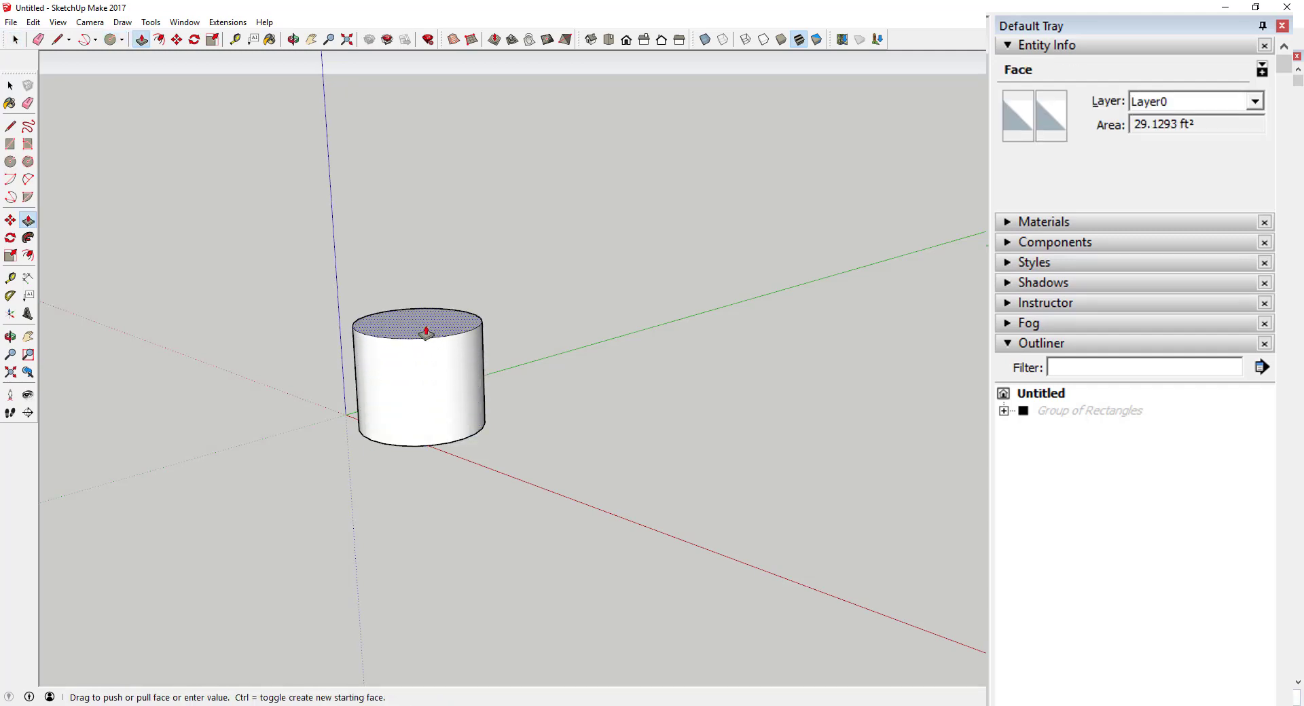
left_click(422, 274)
key("space")
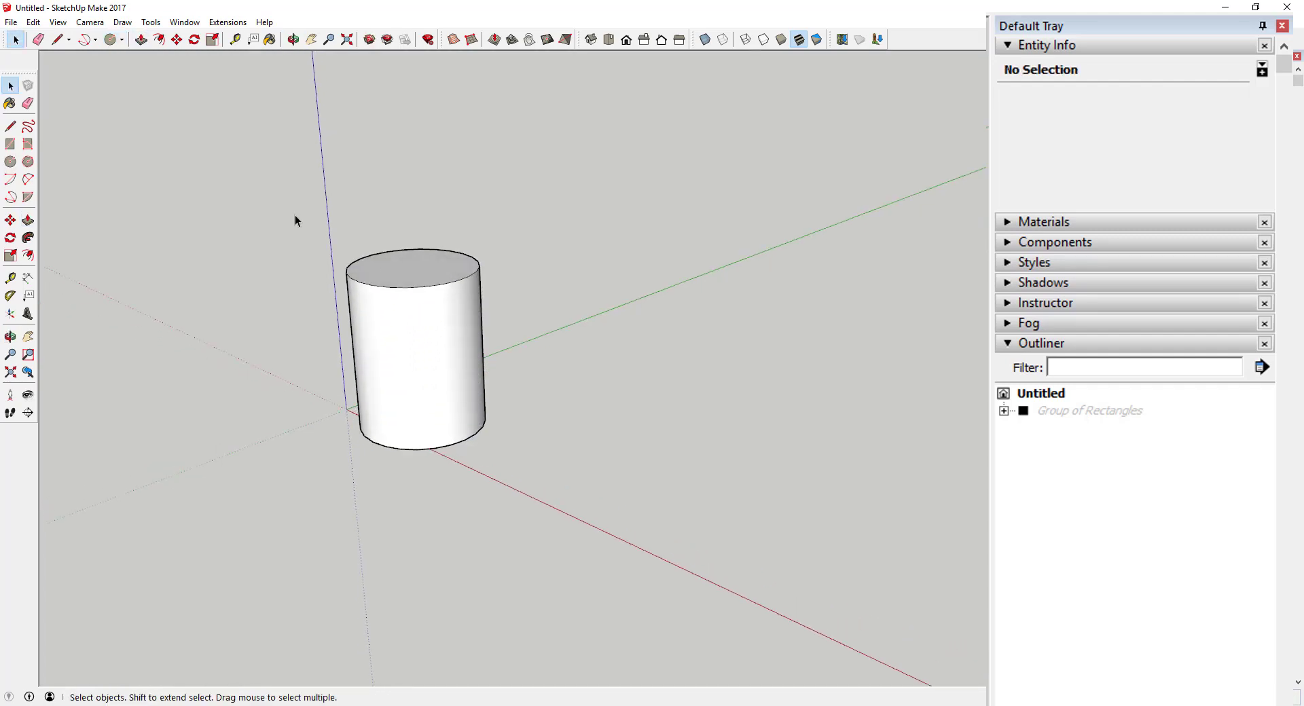
Try turning all of the cylinder's geometry into a component with the default definition name, and undo its creation
scroll(295, 215, "down", 1)
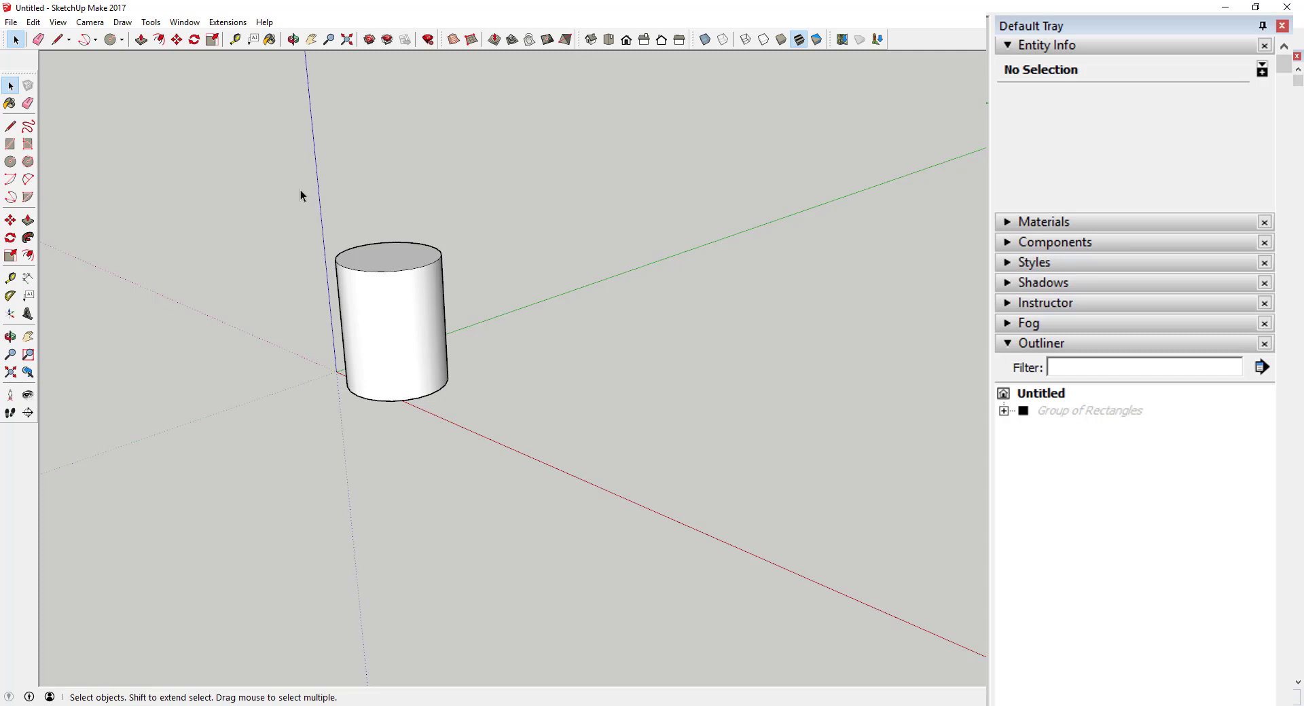
left_click_drag(277, 181, 519, 495)
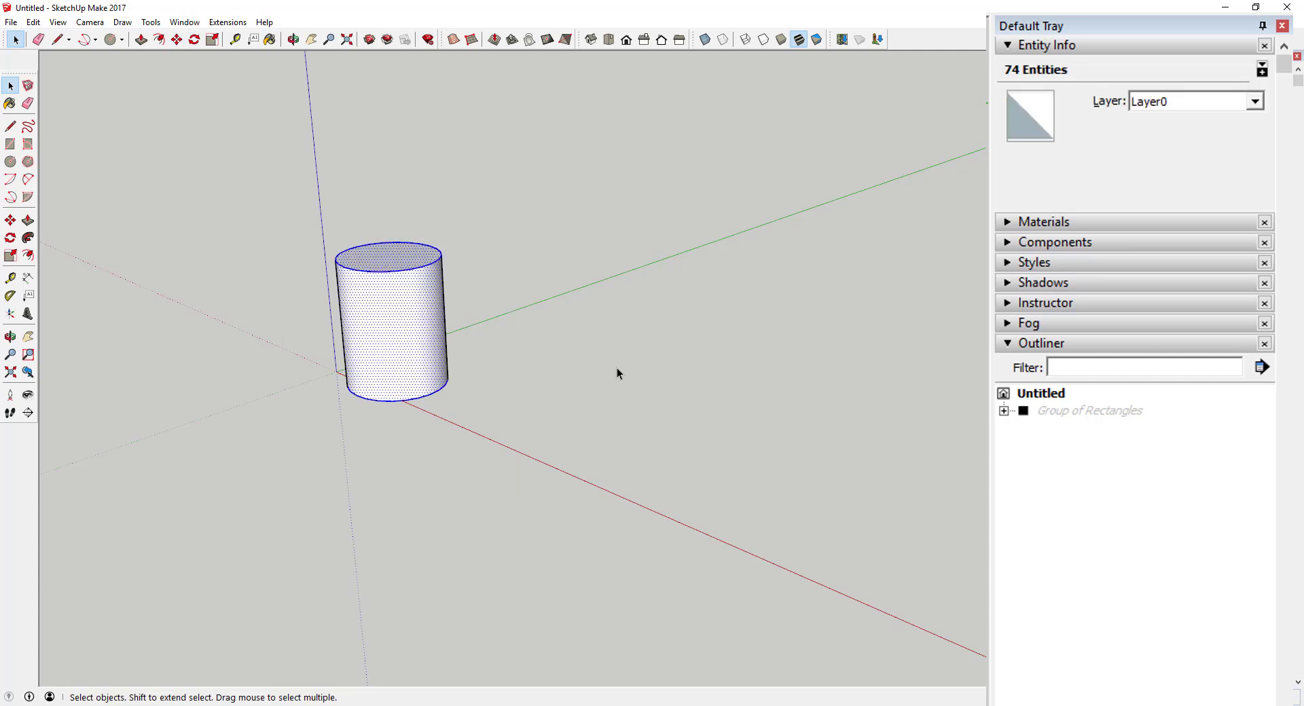
right_click(418, 339)
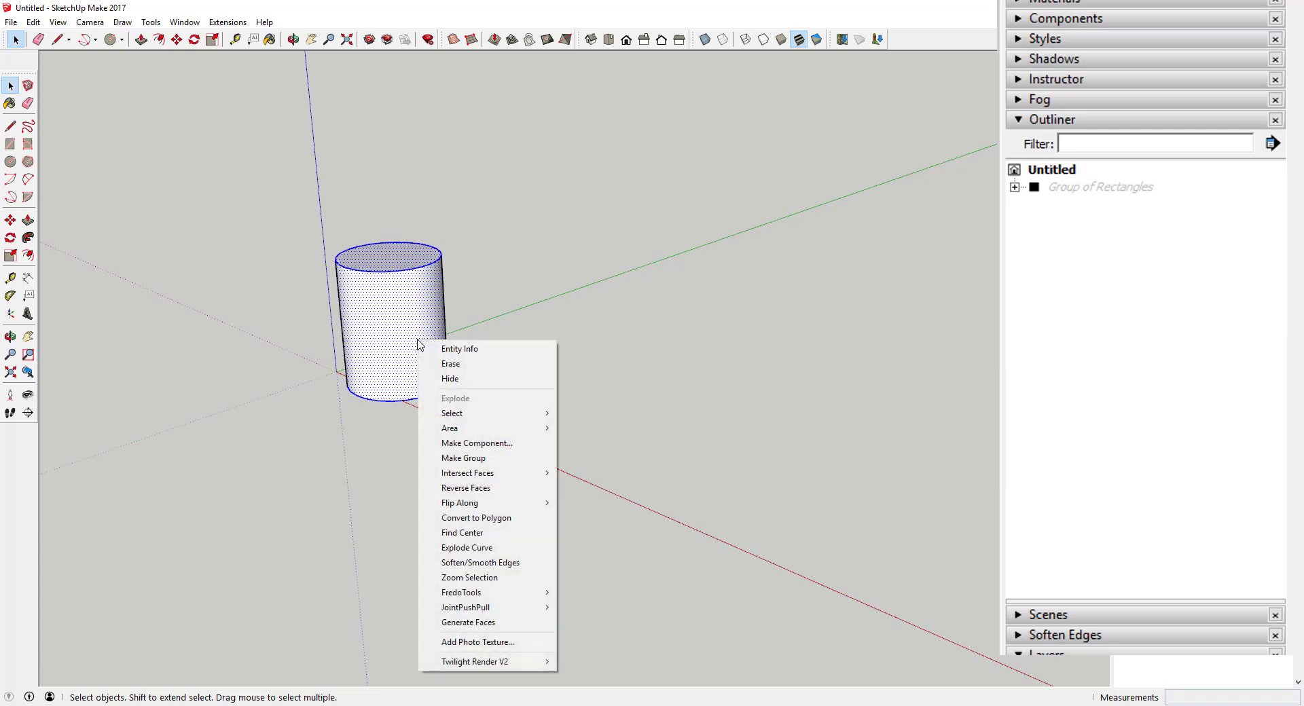
left_click_drag(279, 197, 546, 474)
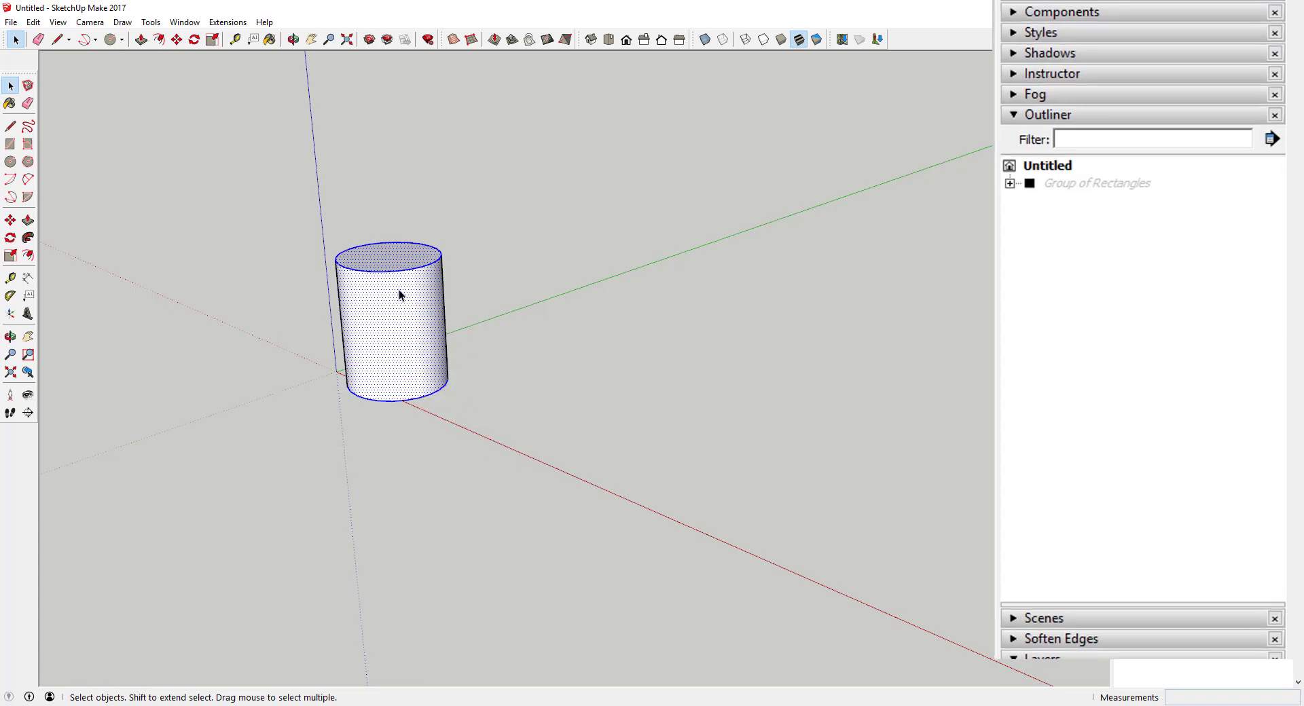
right_click(394, 311)
left_click(459, 415)
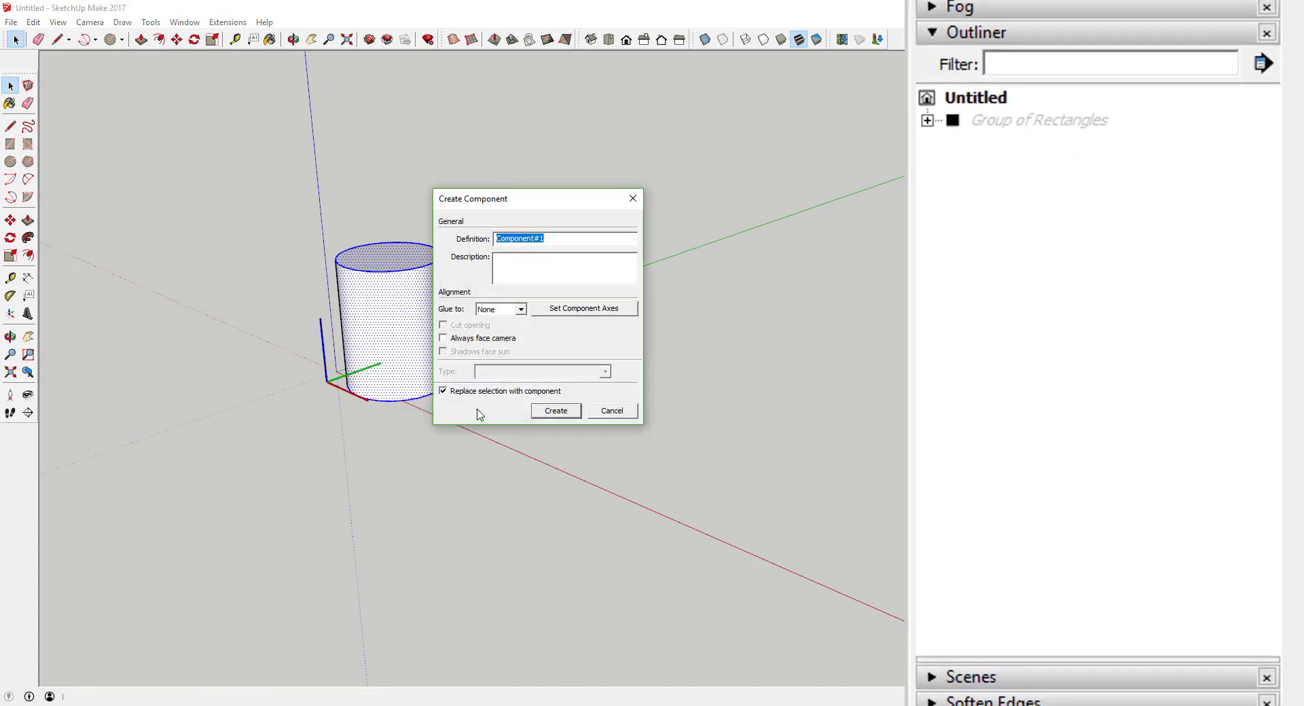
left_click_drag(557, 201, 746, 200)
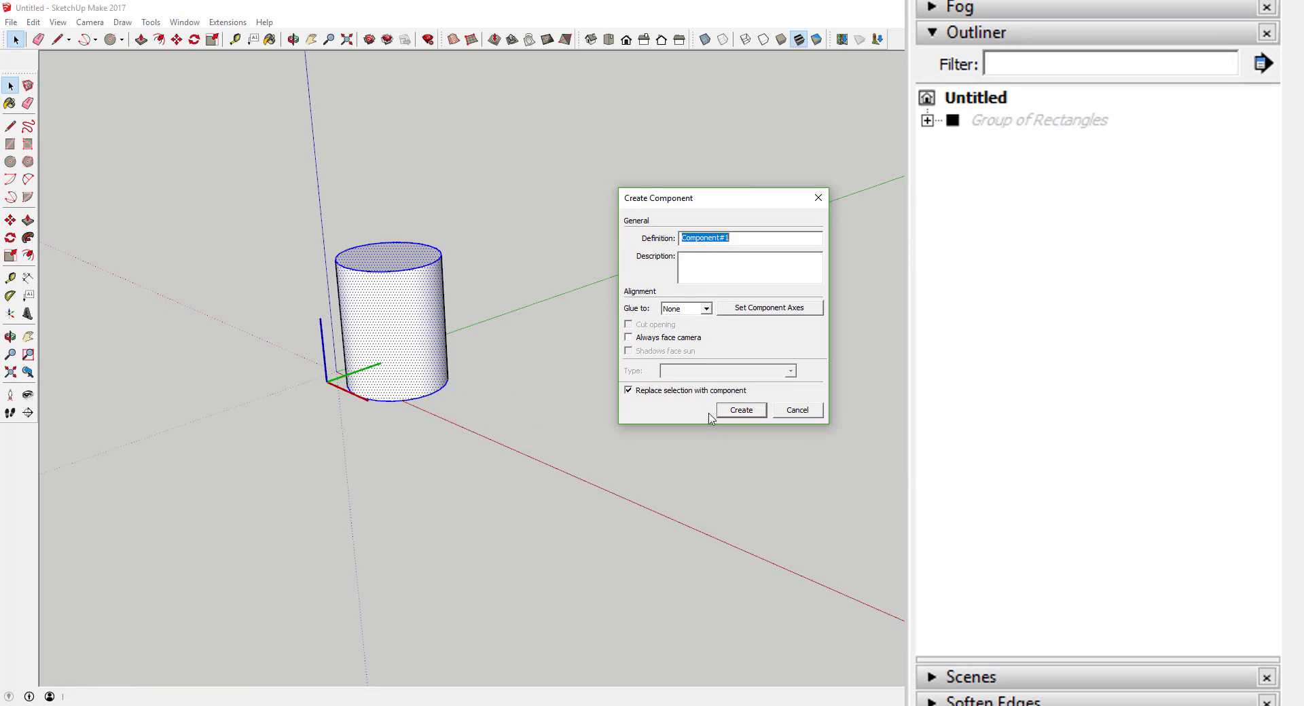
left_click(742, 411)
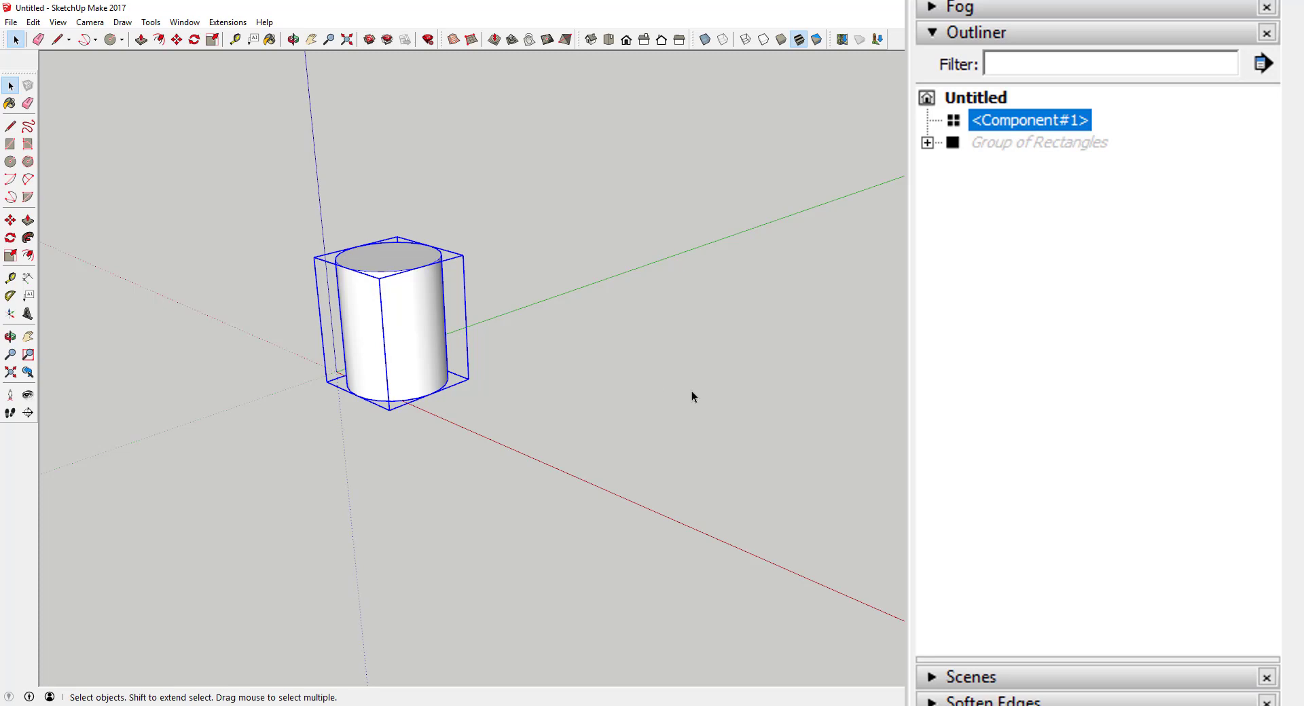
key("ctrl+z")
Make all of the cylinder's geometry a component with the definition name Cylinder
left_click_drag(234, 169, 516, 469)
right_click(400, 334)
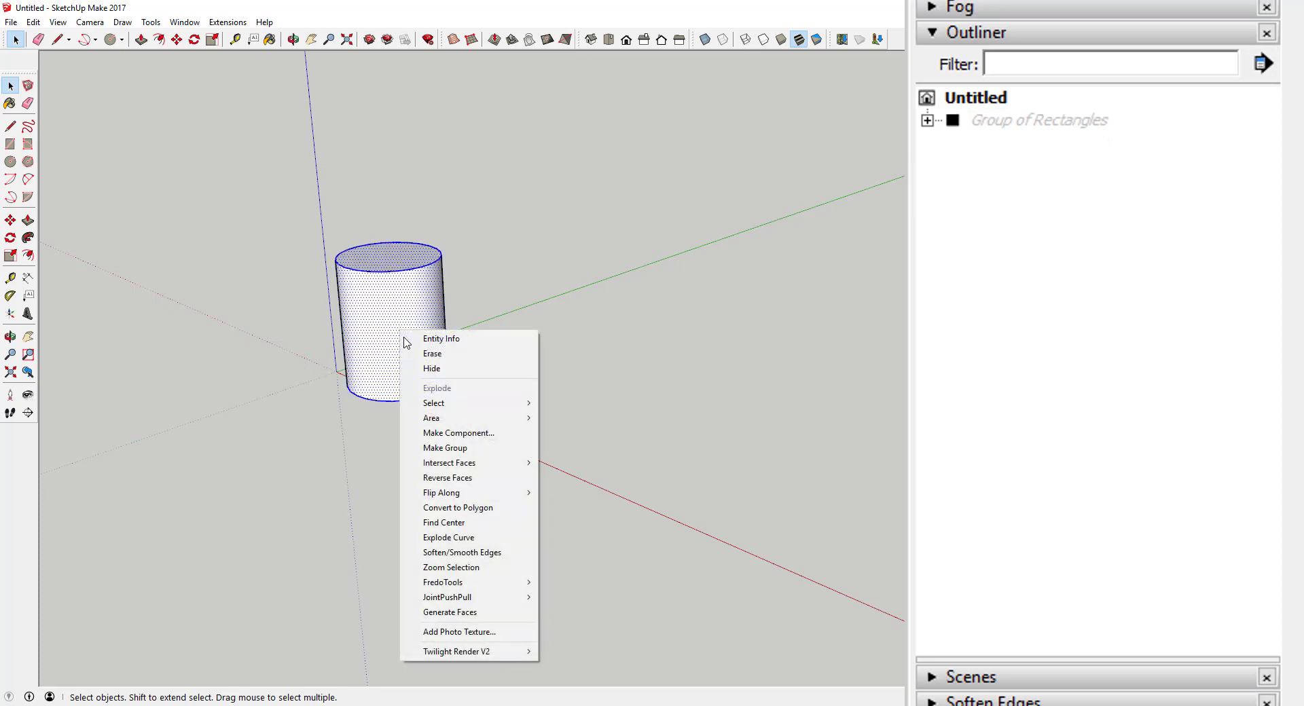
left_click(459, 433)
type("Cylinder")
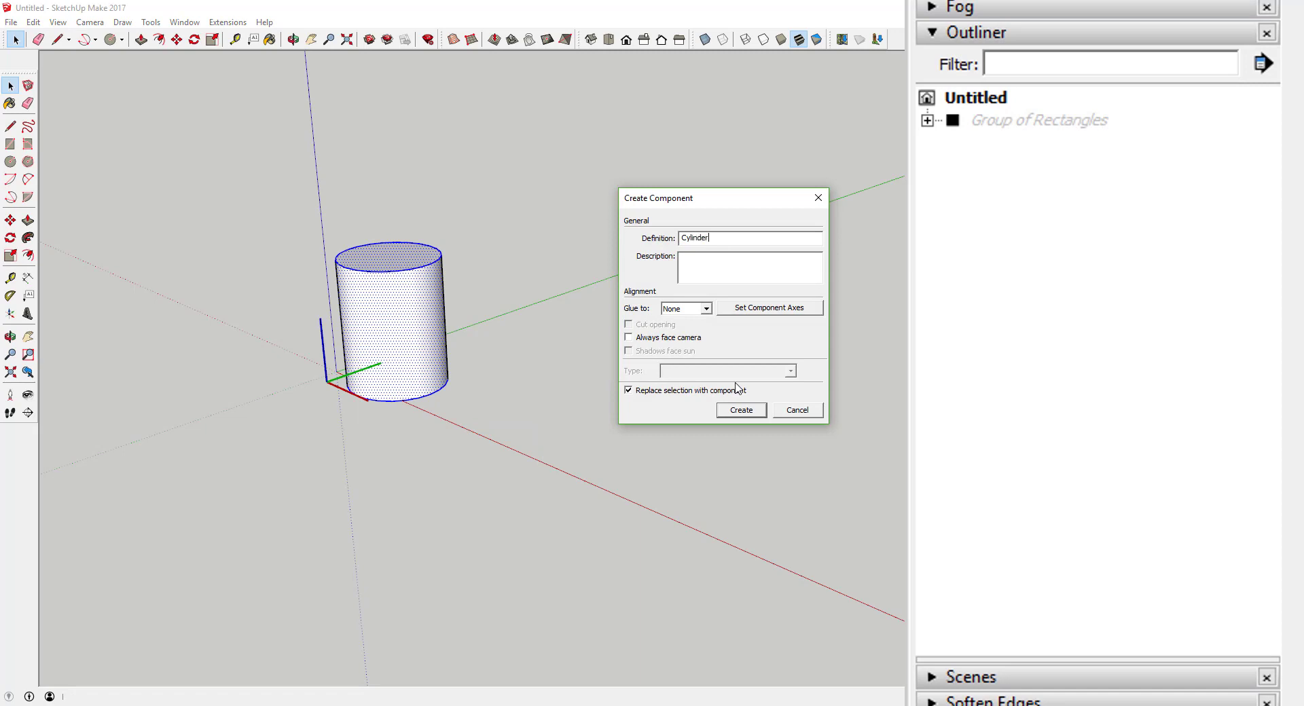
key("Return")
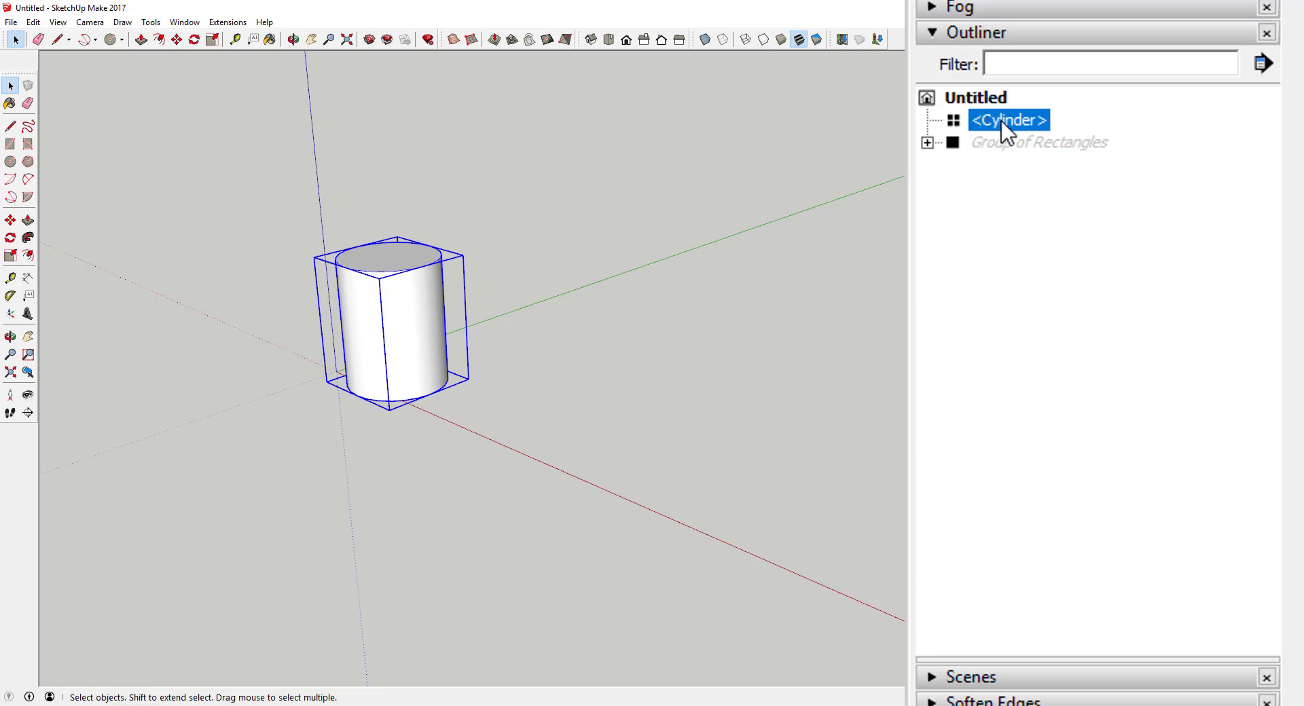
Place one copy of the Cylinder component beside the original along the green axis
key("m")
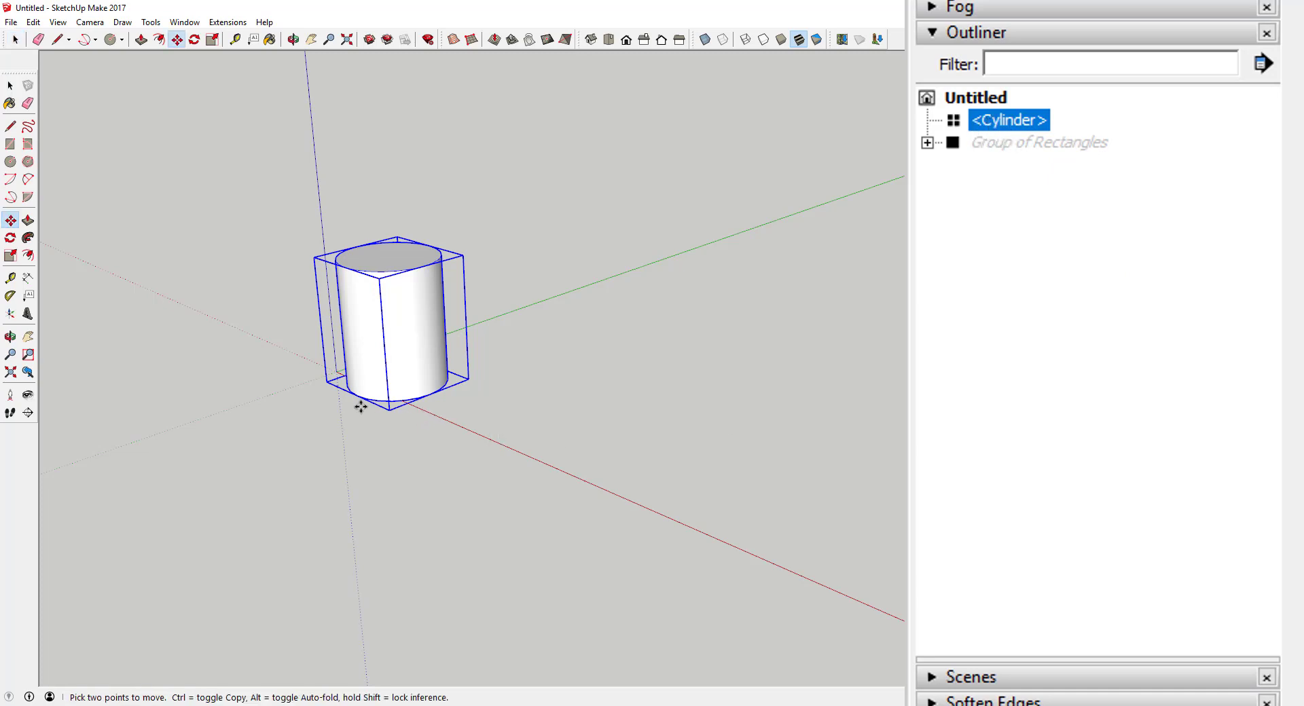
key("ctrl")
left_click(356, 396)
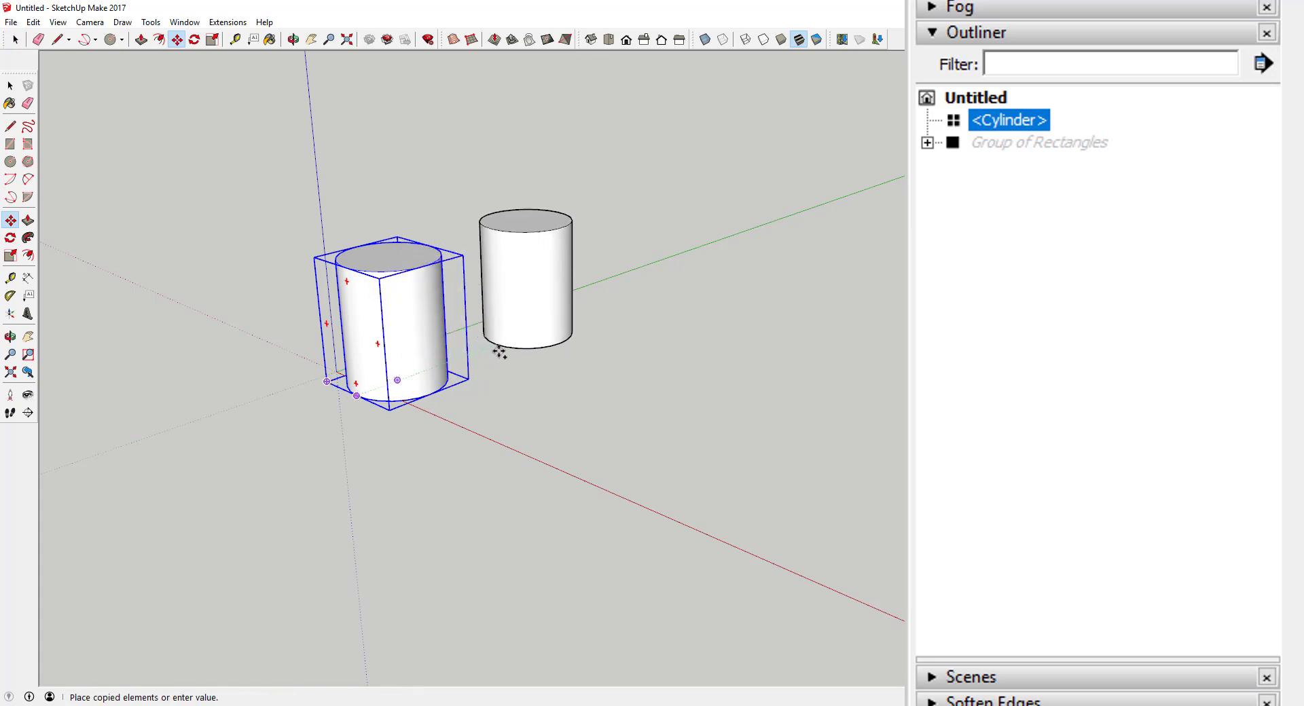
left_click(499, 351)
key("space")
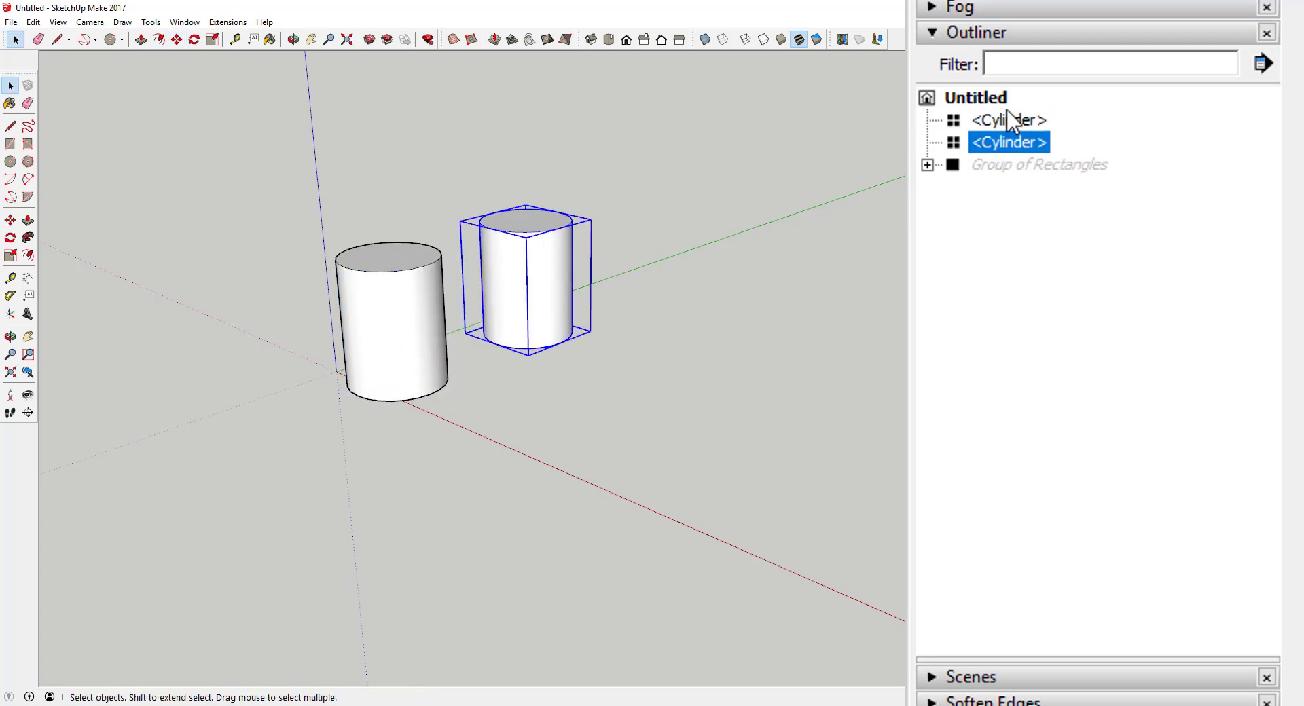
Copy the second cylinder farther along the green axis and multiply that copy as a 4x array
key("m")
key("ctrl")
left_click(501, 345)
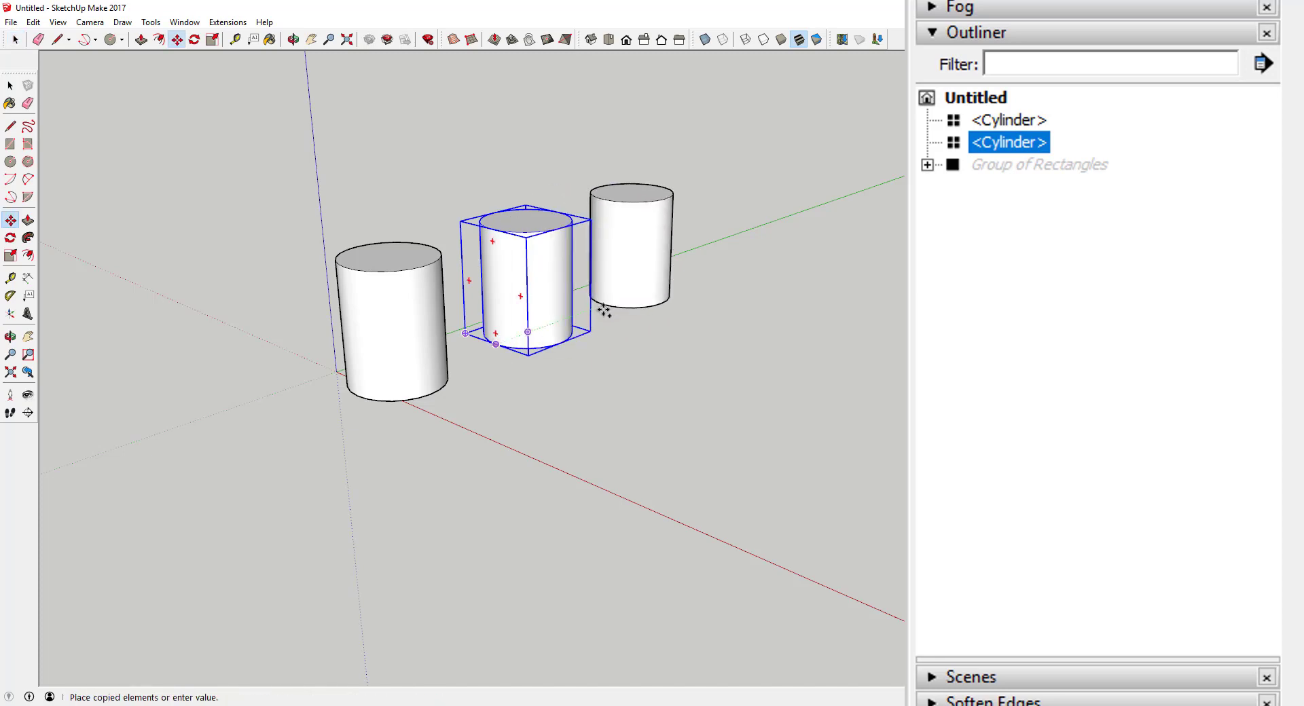
left_click(604, 309)
type("4x")
key("Return")
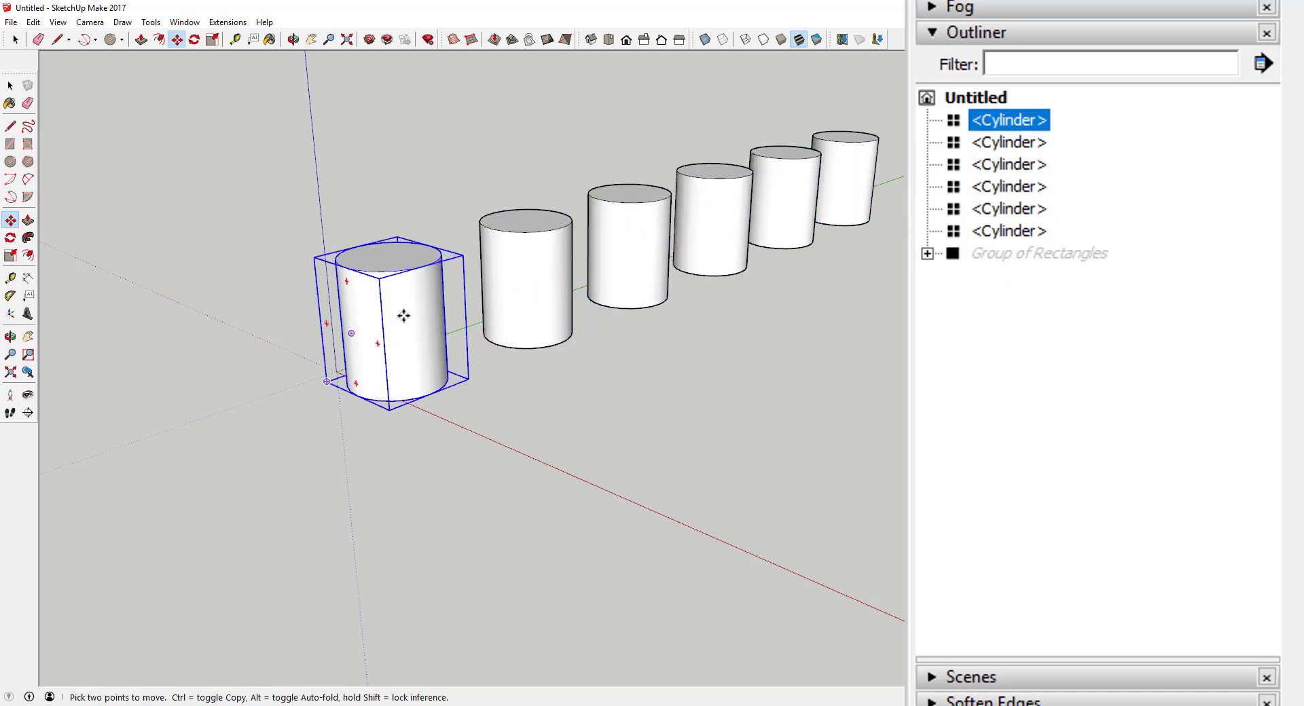
Rename the instance of the cylinder nearest the origin to Left Cylinder through the Outliner
left_click(1007, 120)
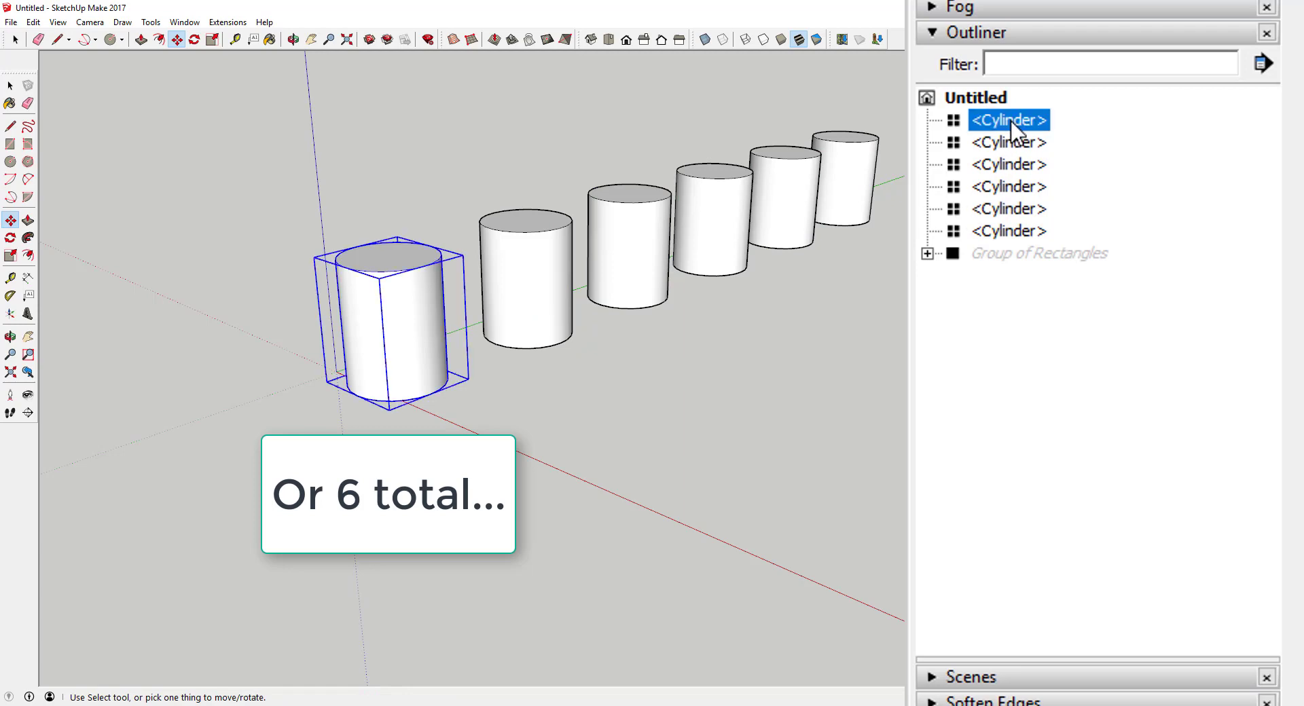
right_click(1010, 121)
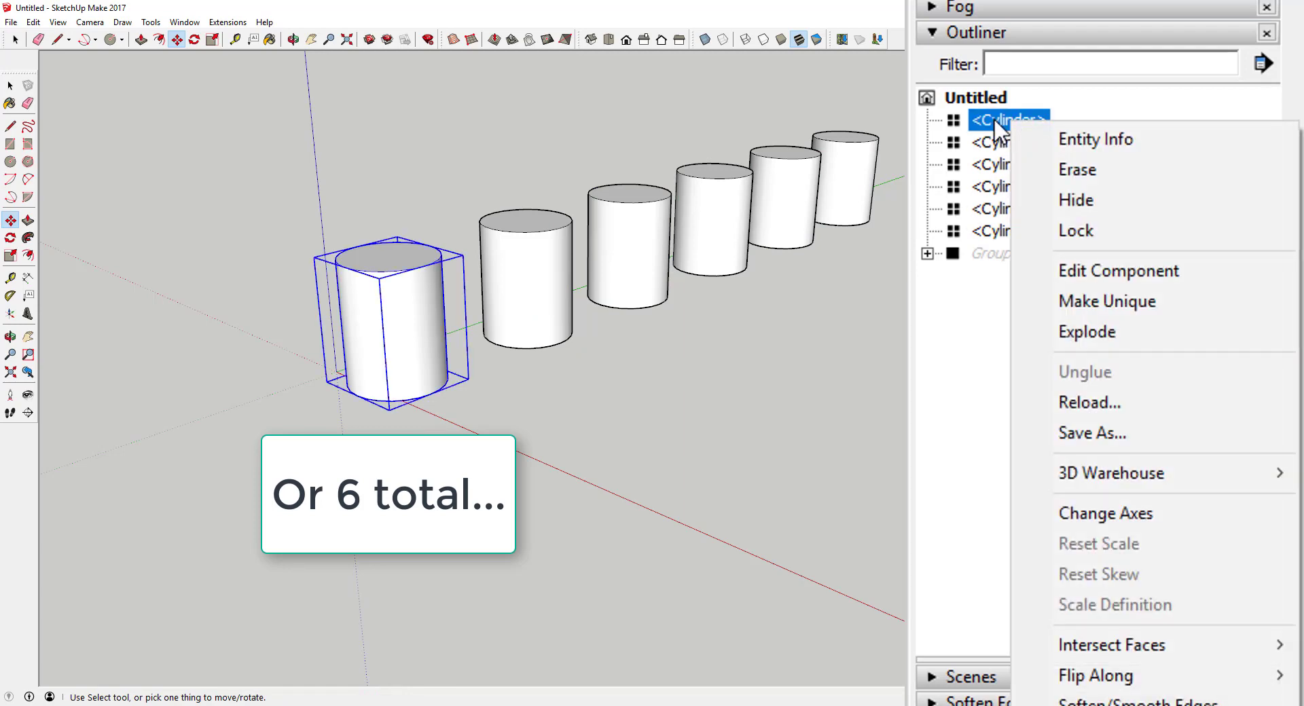
left_click(995, 122)
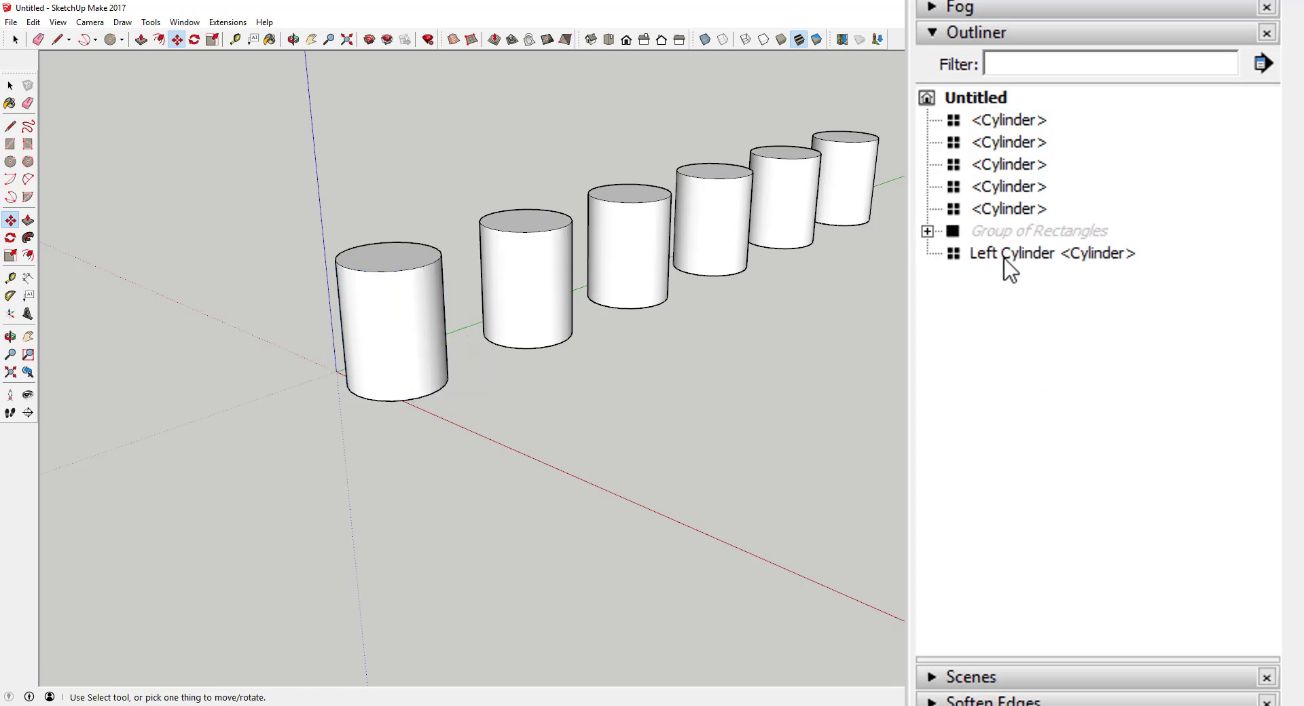
Select Left Cylinder and the last two unnamed cylinders one after another in the Outliner
left_click(1016, 252)
left_click(1012, 207)
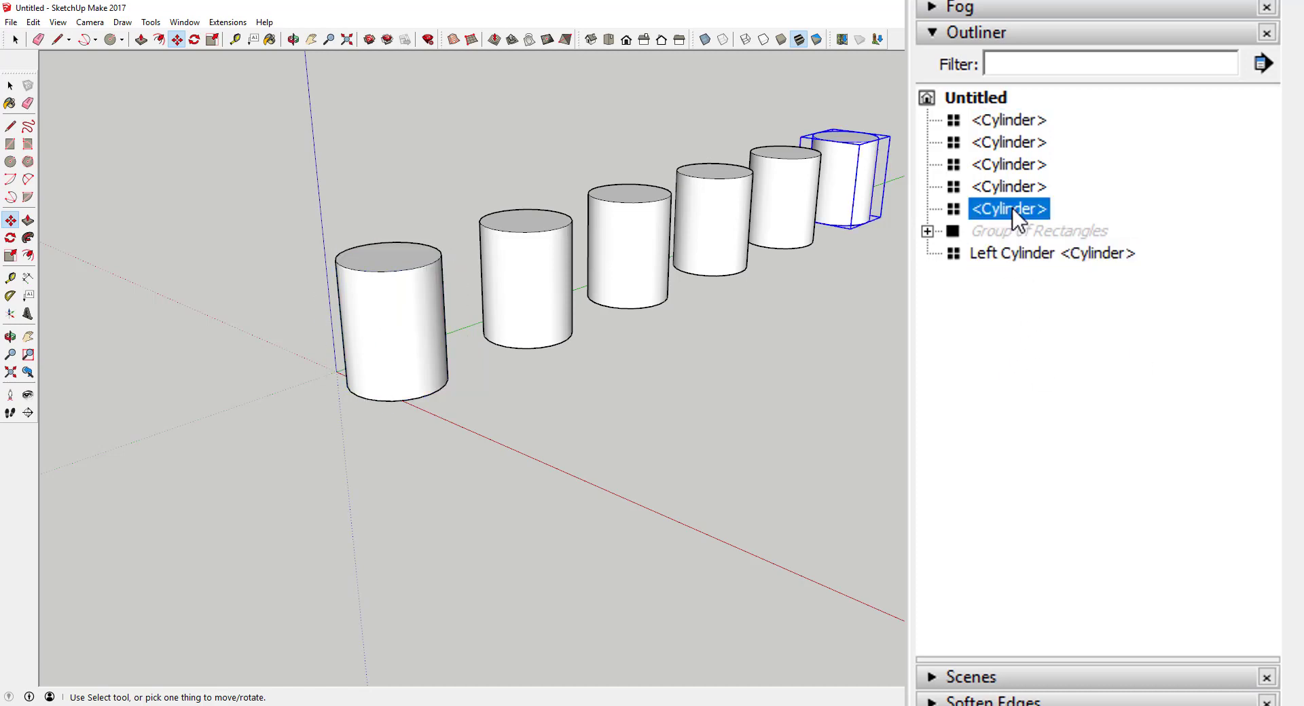
left_click(1012, 183)
Open Left Cylinder for editing, highlight its top face with Push/Pull, and exit the component without changing it
key("space")
left_click(397, 300)
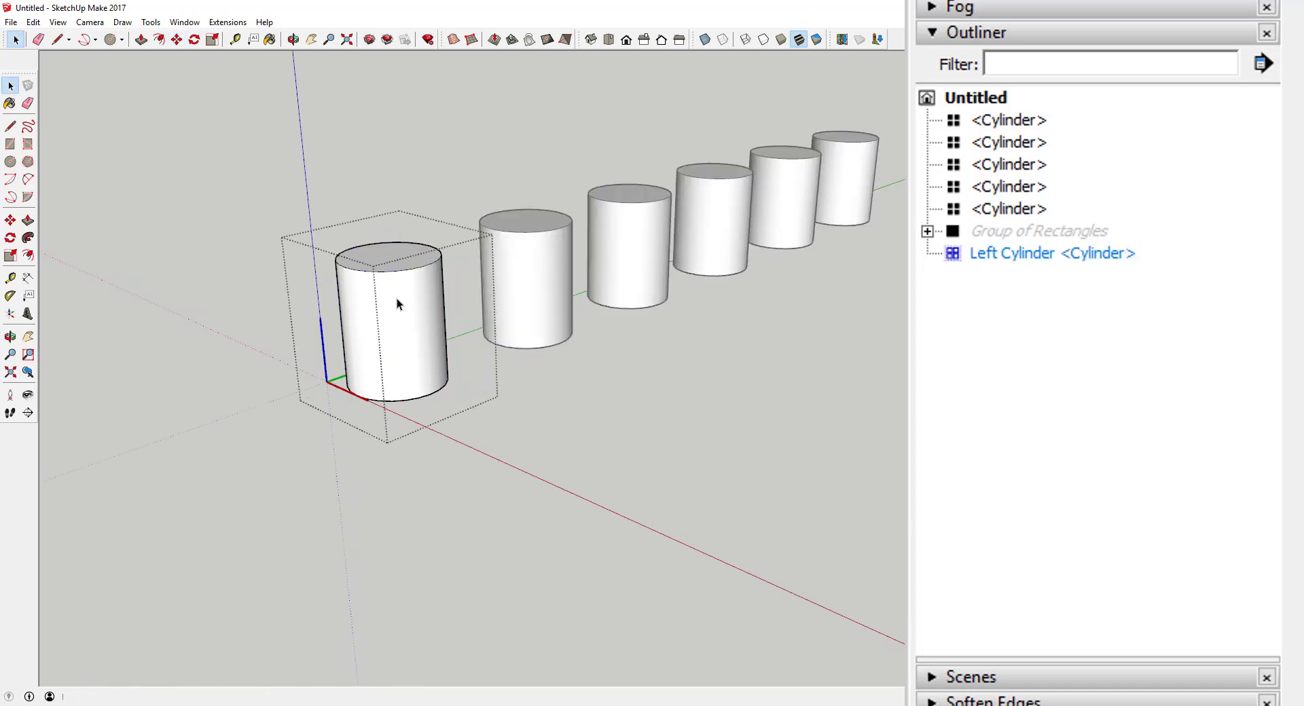
key("p")
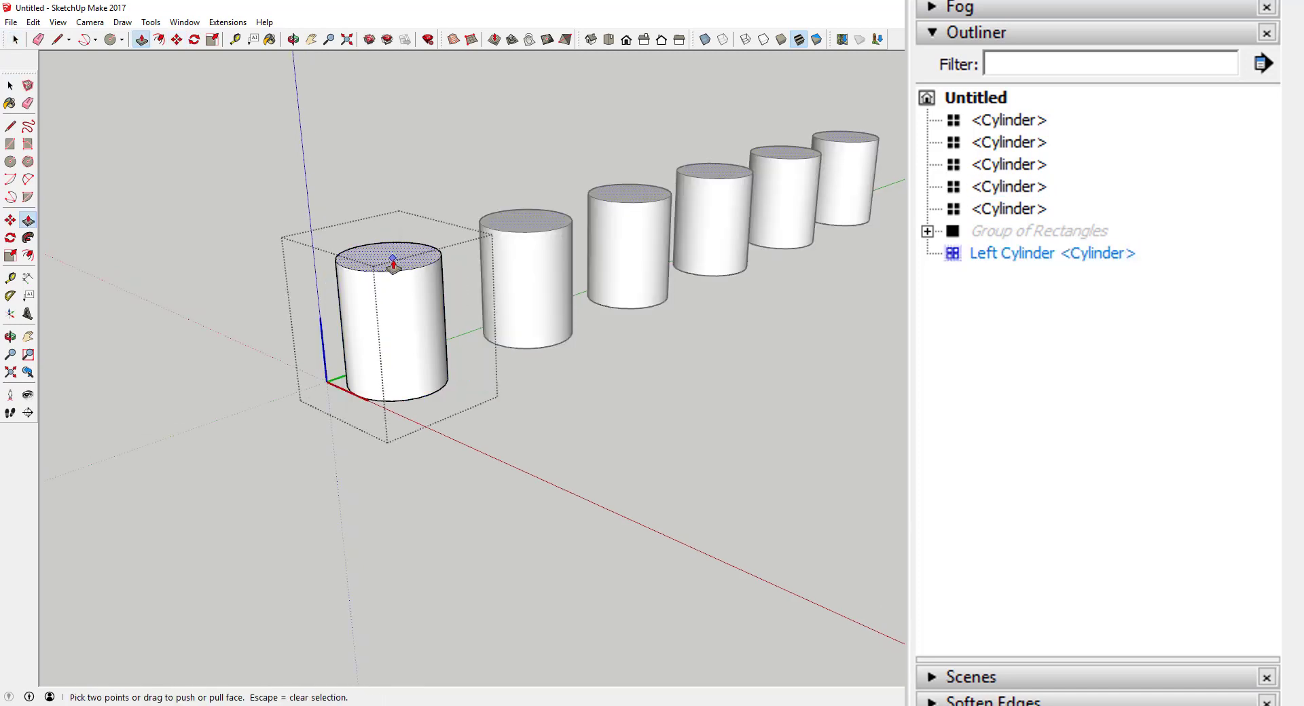
key("space")
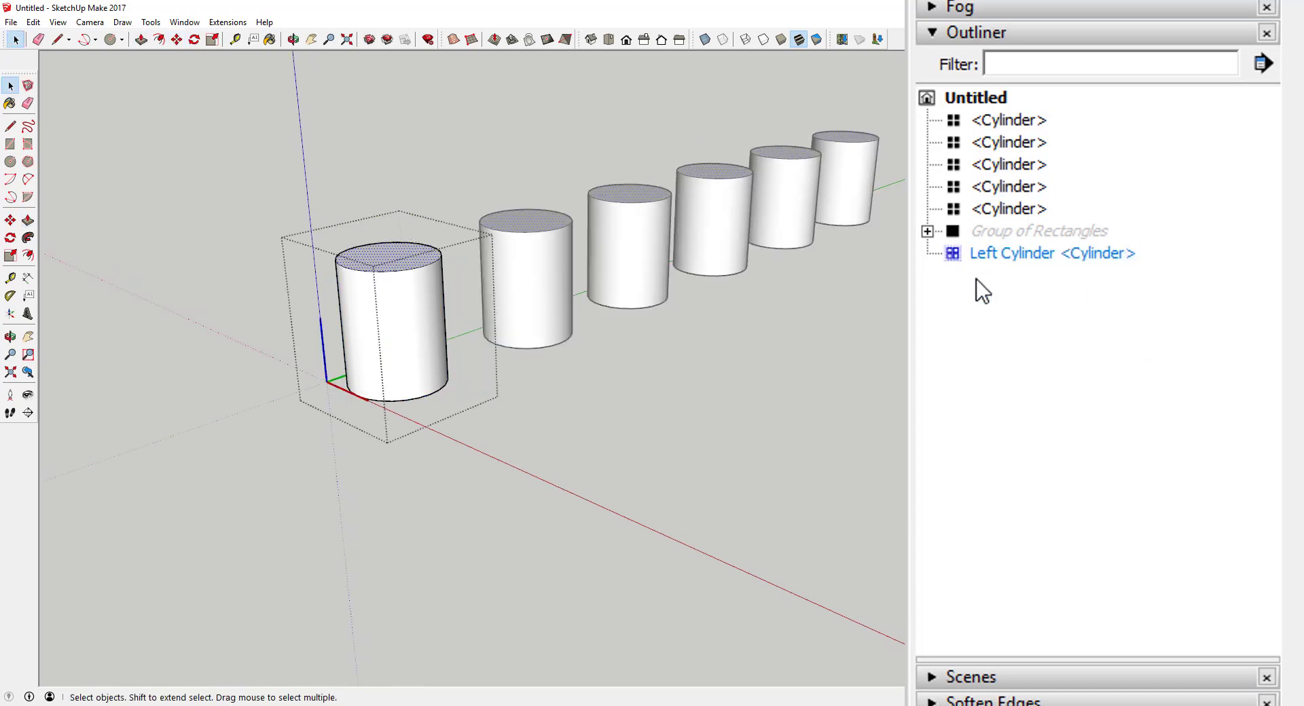
left_click(999, 254)
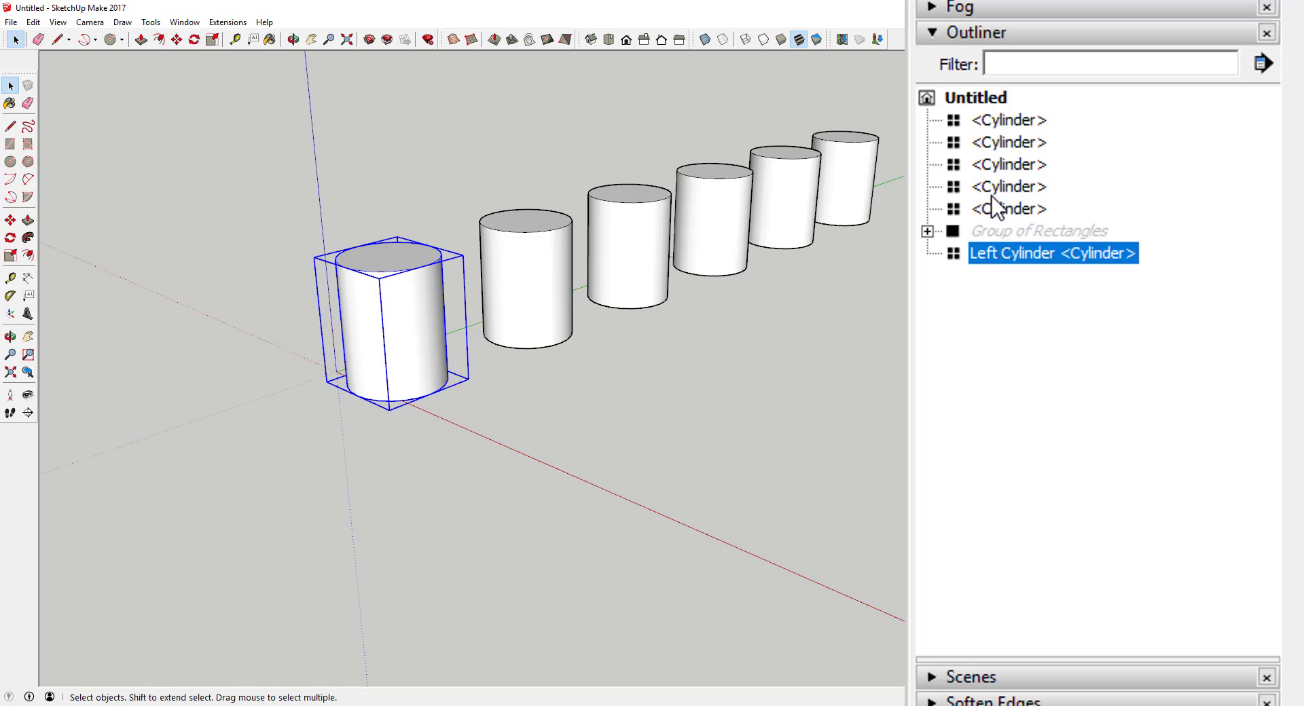
Find the farthest cylinder through the Outliner and rename its instance to Right Cylinder
left_click(1000, 120)
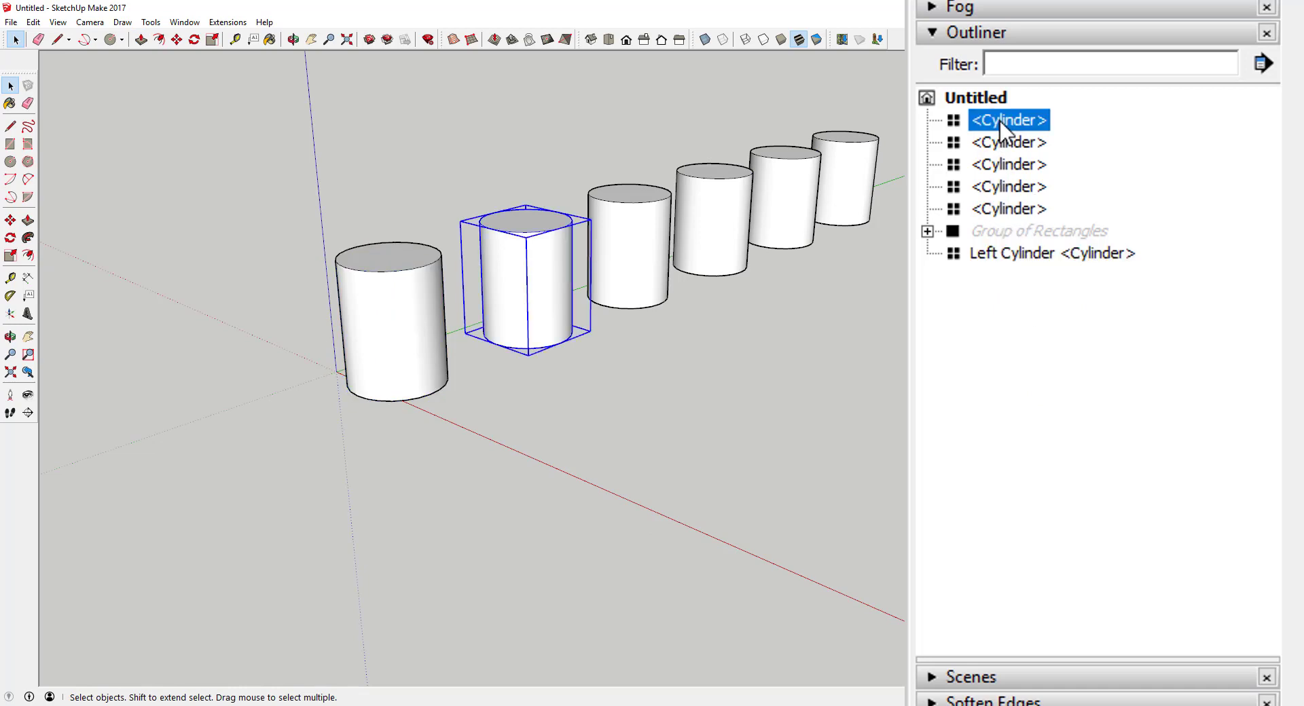
left_click(1014, 210)
right_click(1015, 210)
left_click(1032, 703)
type("Right Cylinder")
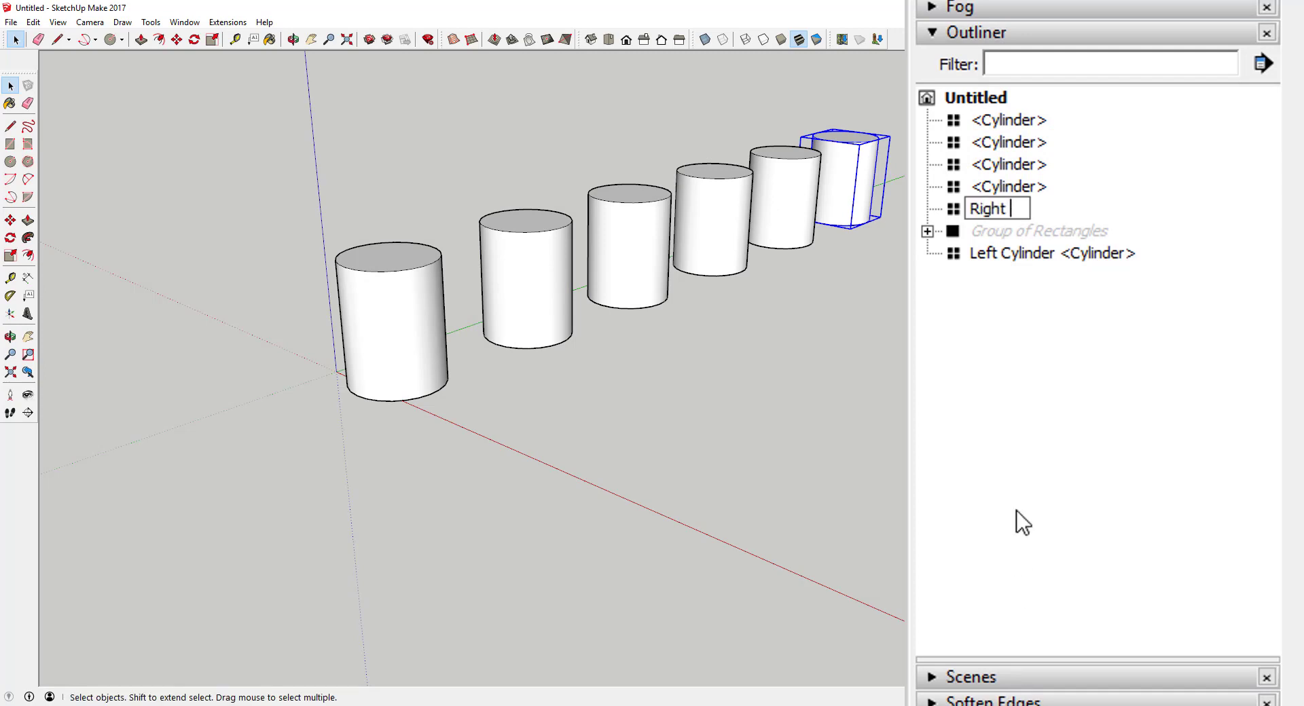
key("Return")
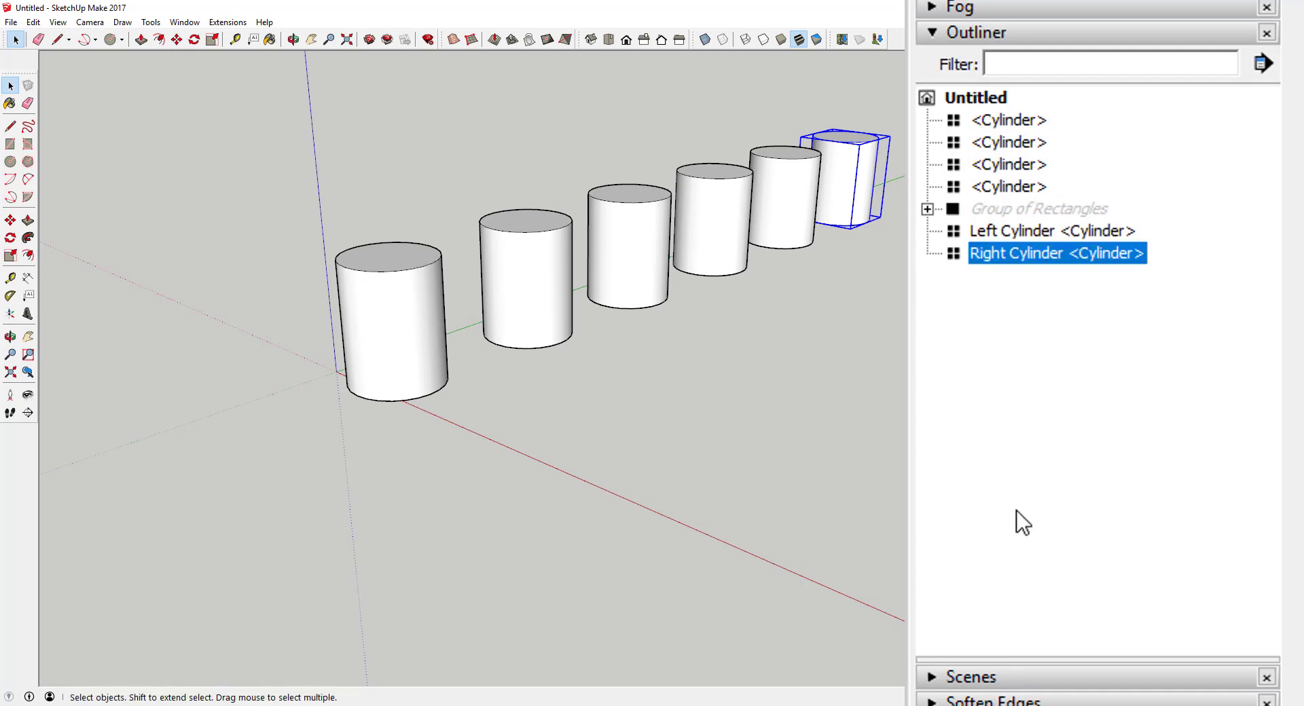
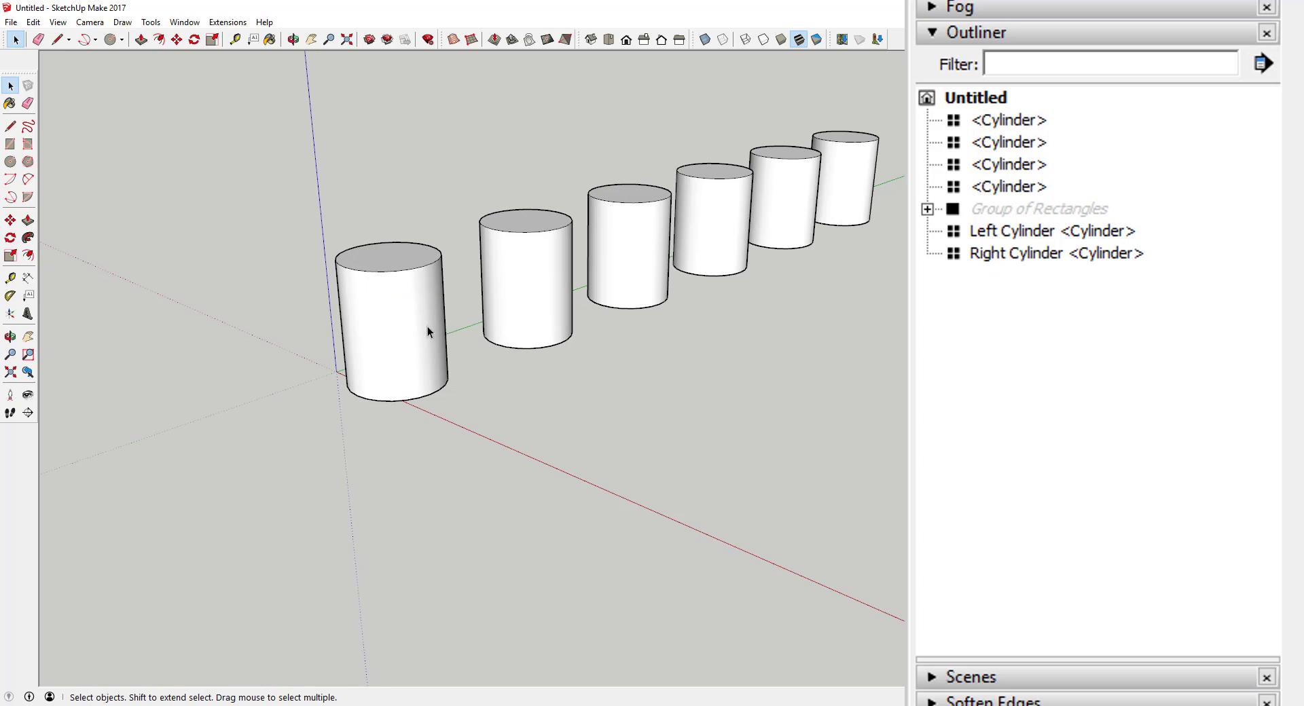
left_click(426, 326)
left_click(858, 166, "shift")
right_click(858, 166)
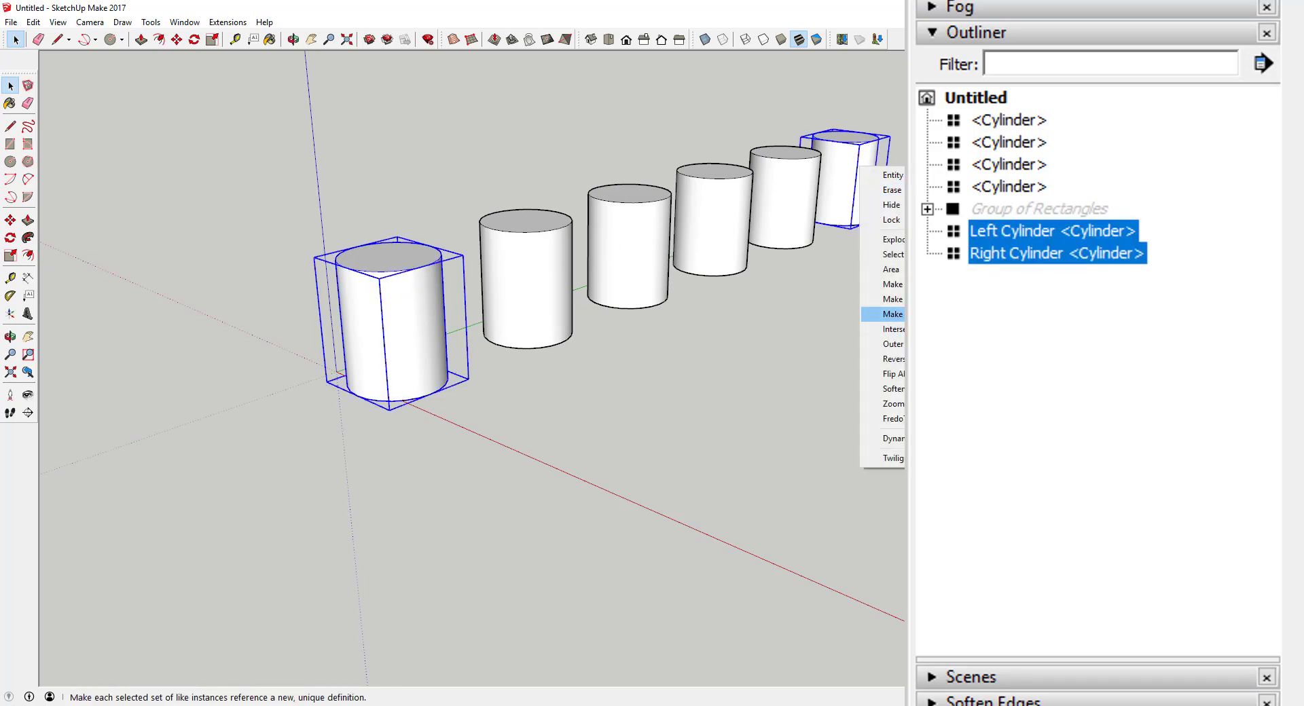
left_click(887, 314)
left_click(692, 380)
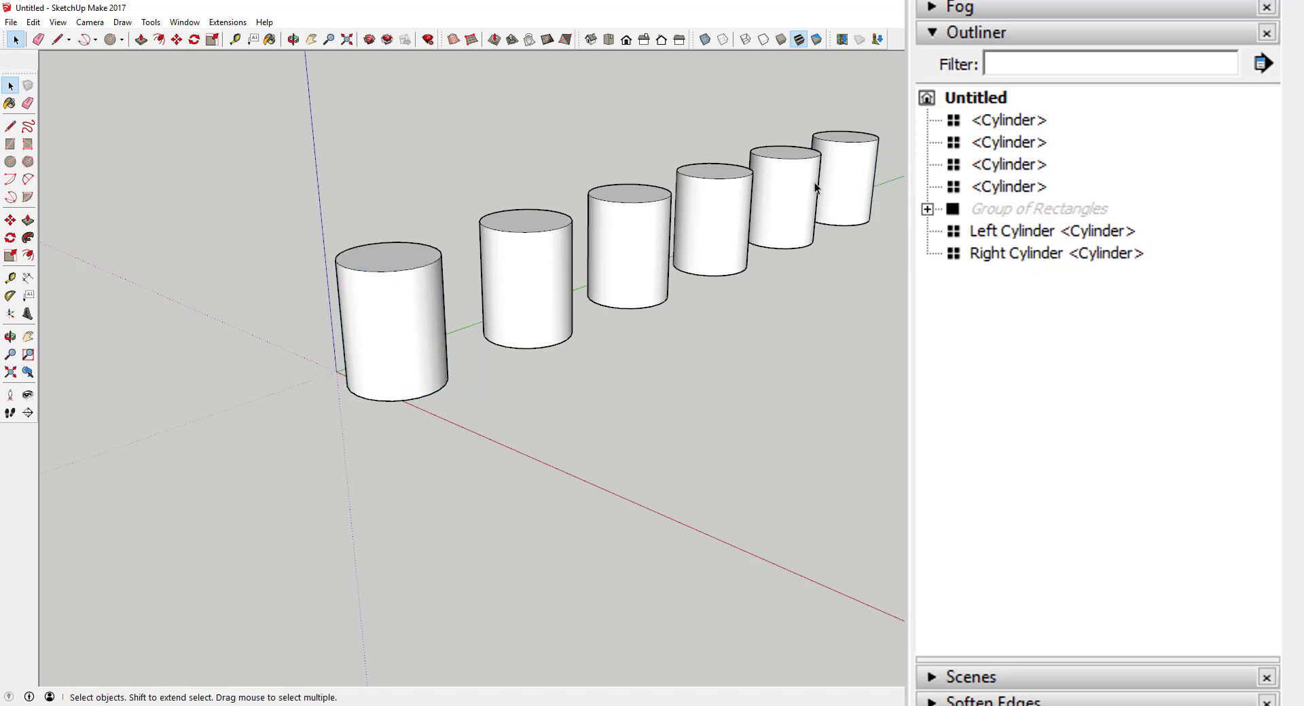
Select Left Cylinder and Right Cylinder together in the model and make them unique with a shared new definition
left_click(409, 296)
left_click(863, 185, "shift")
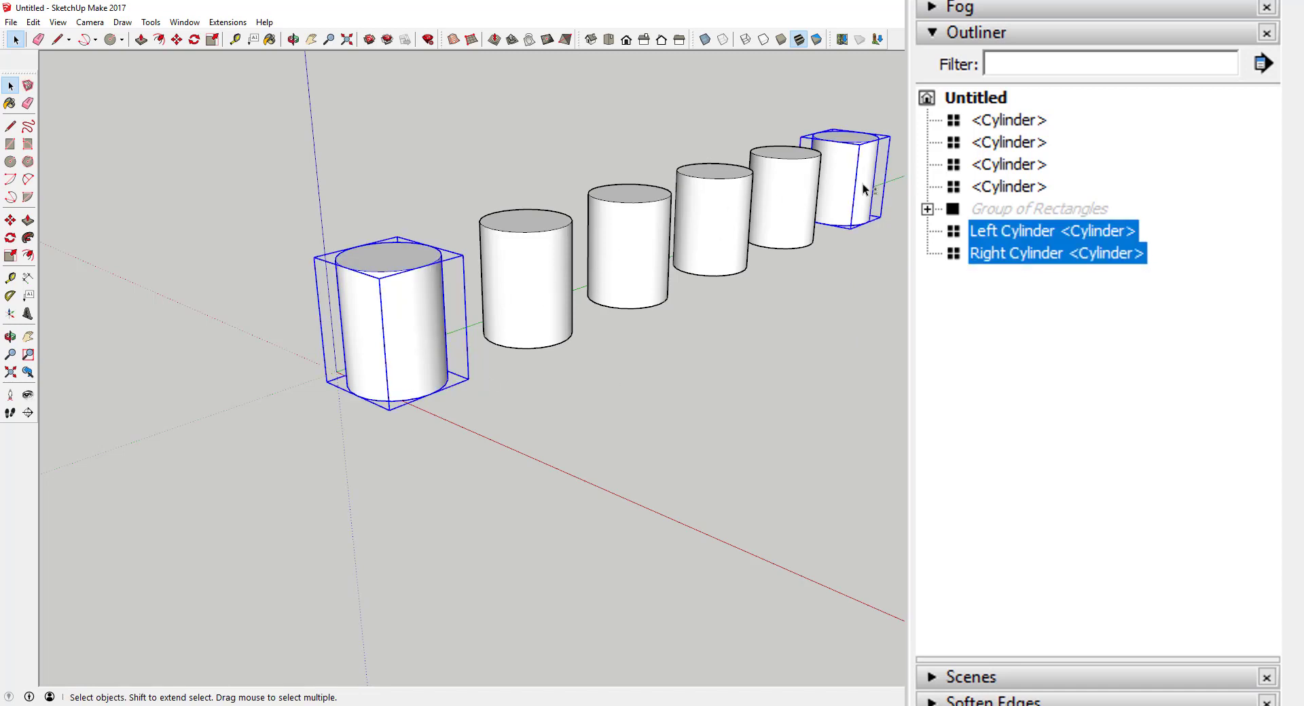
right_click(863, 184)
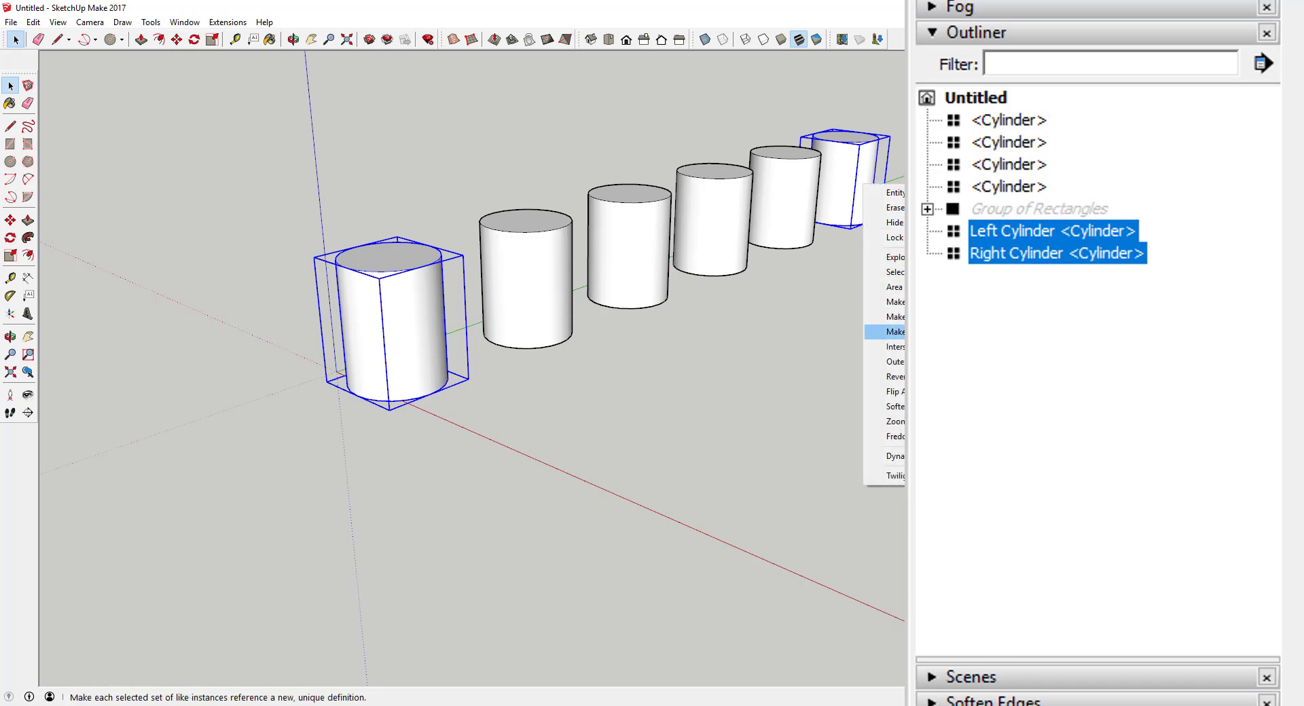
left_click(886, 332)
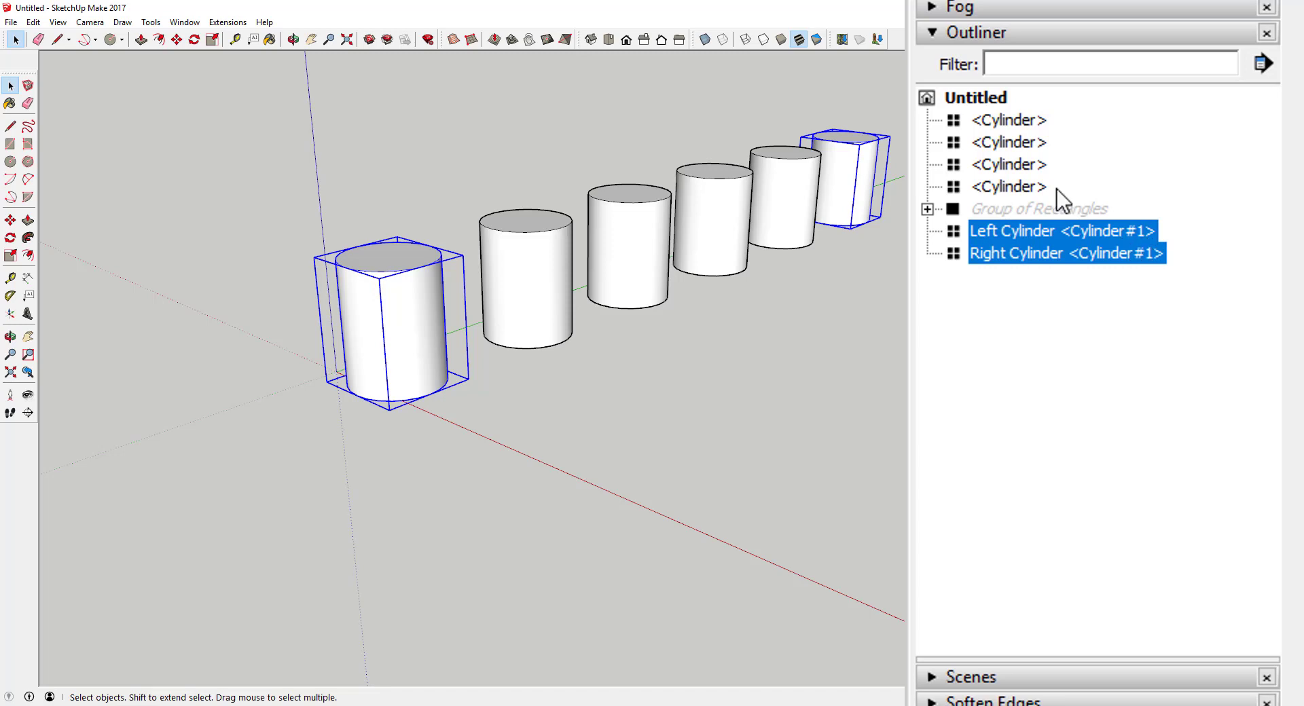
Select the four unnamed cylinders together in the Outliner, then open the nearest one for editing and highlight its top face with Push/Pull
left_click(1023, 186)
left_click(1019, 122, "shift")
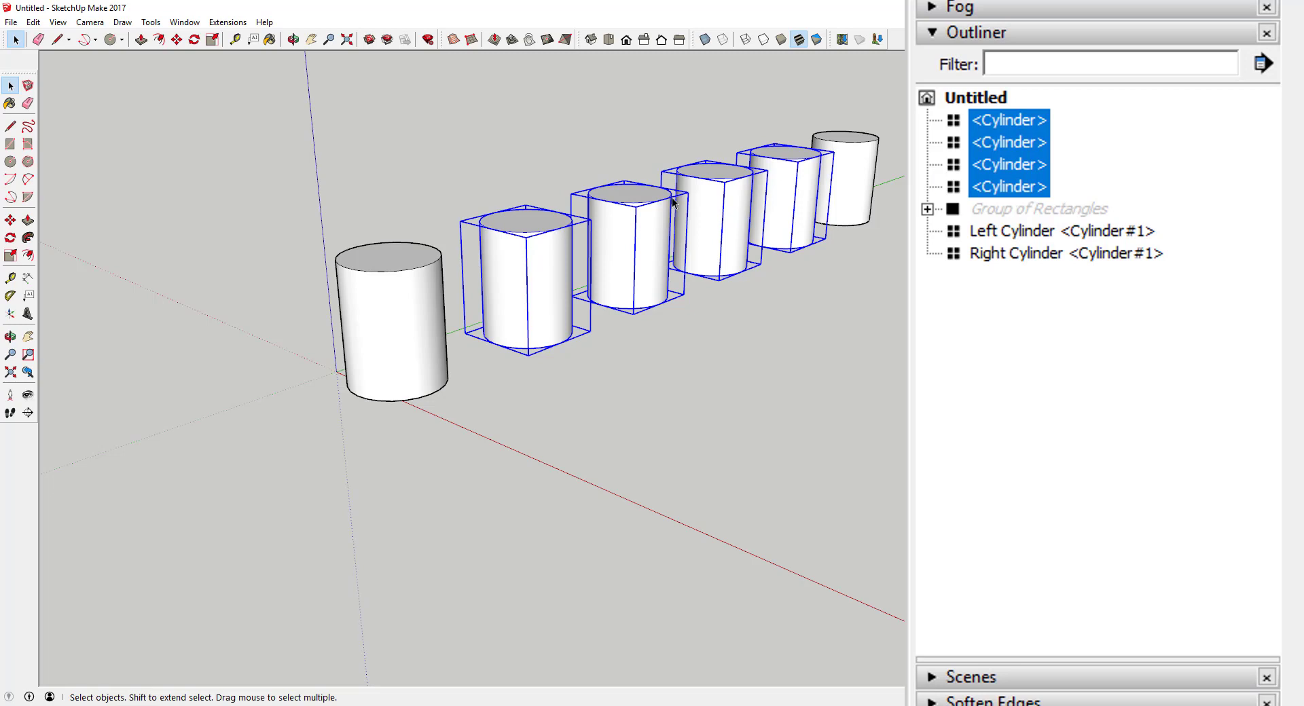
double_click(508, 226)
key("p")
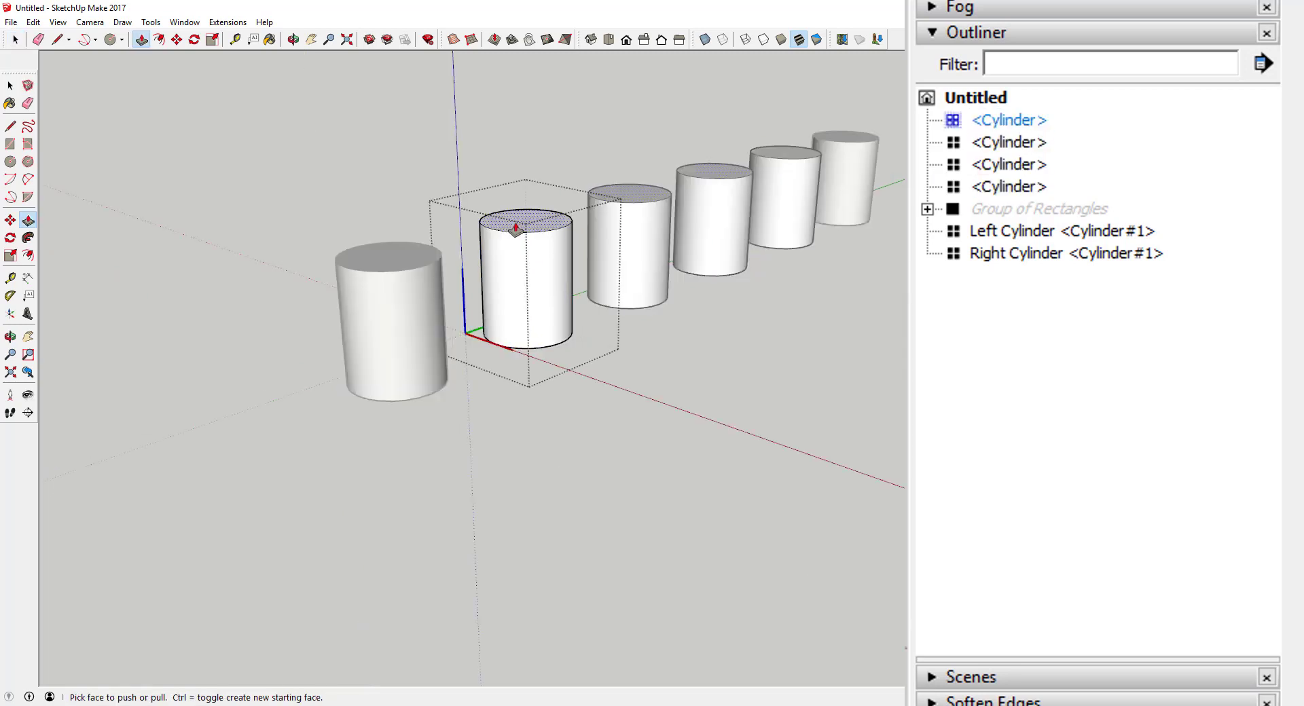
key("space")
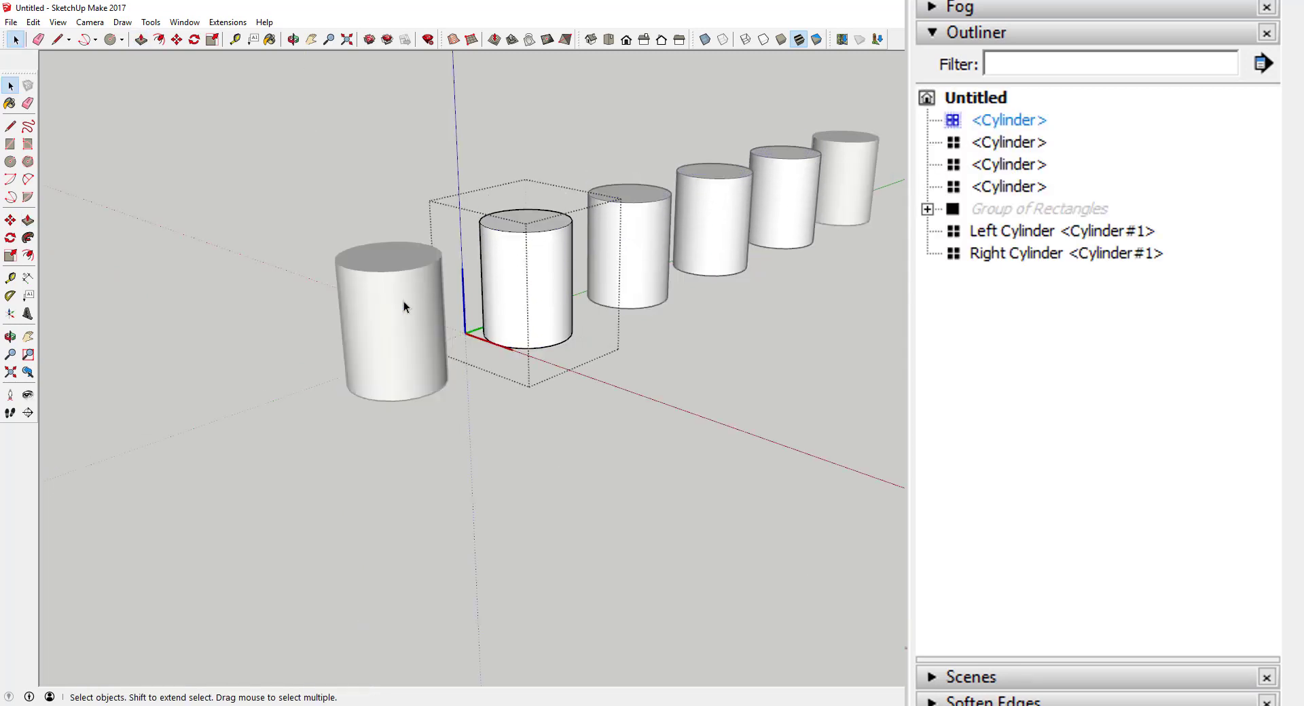
Leave the unnamed cylinder, open Left Cylinder for editing and highlight its top face with Push/Pull
left_click(404, 300)
left_click(398, 314)
double_click(384, 255)
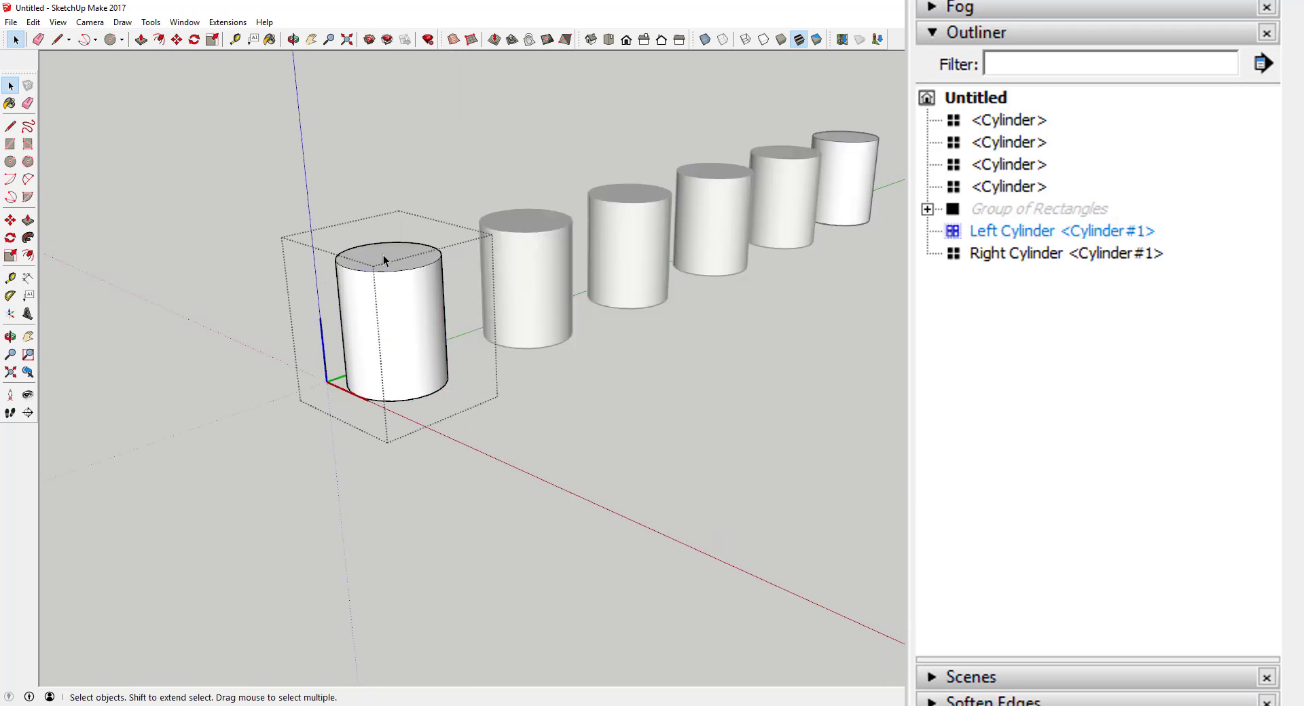
key("p")
key("space")
Select the four unnamed cylinders together in the Outliner and make them into a group
left_click(1024, 186)
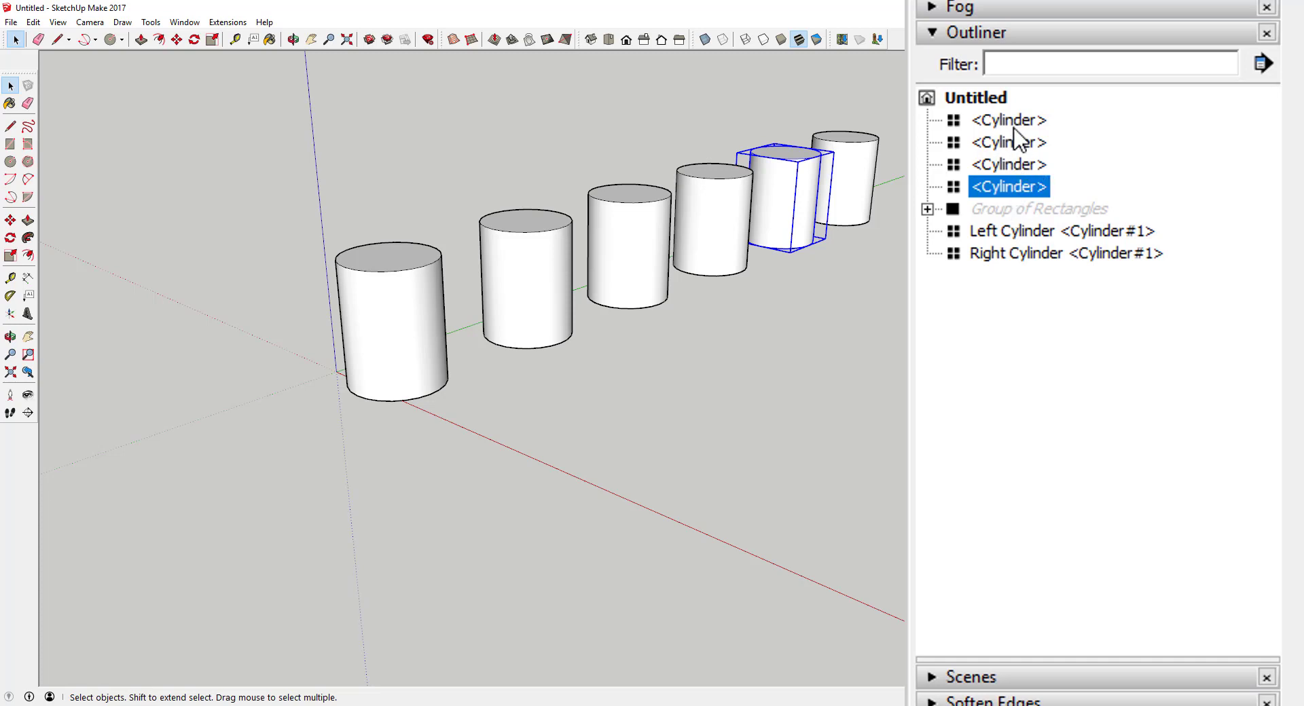
left_click(1017, 142)
left_click(1012, 164)
left_click(1012, 186)
left_click(1010, 121, "shift")
right_click(1008, 117)
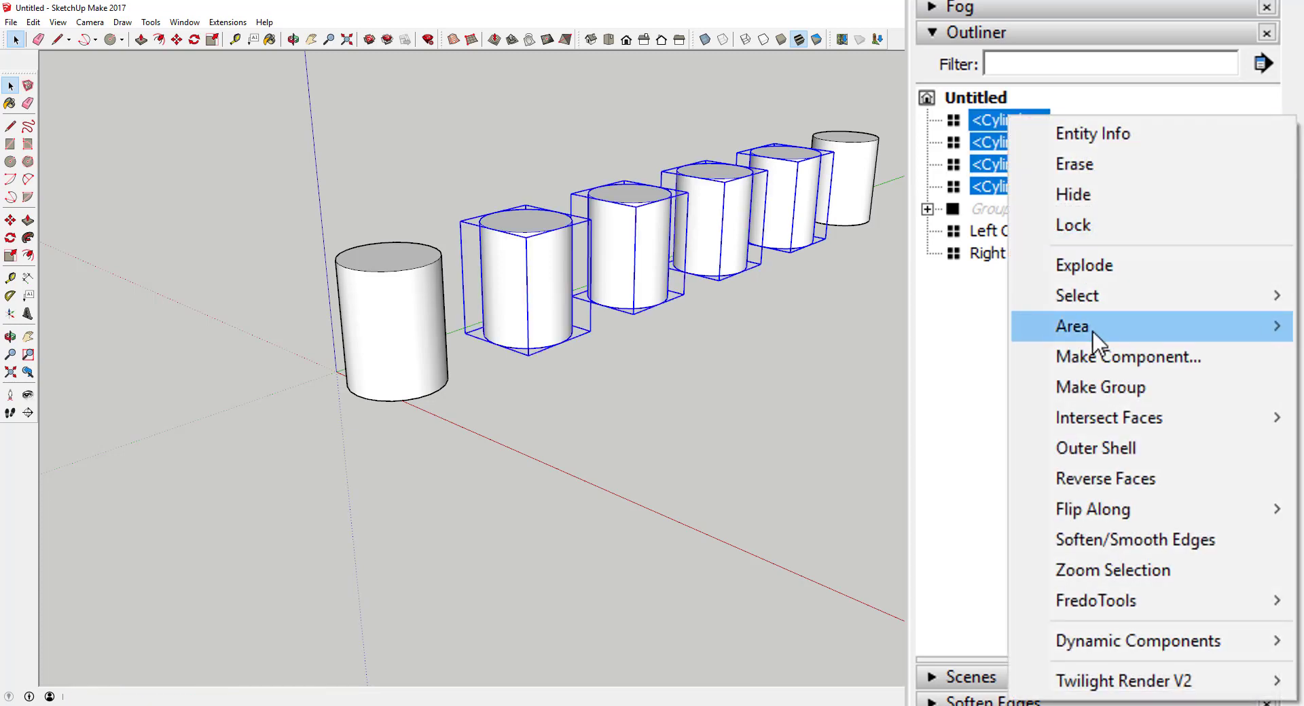
left_click(1110, 381)
Rename the new group of four cylinders to Base Cylinders in the Outliner
right_click(982, 123)
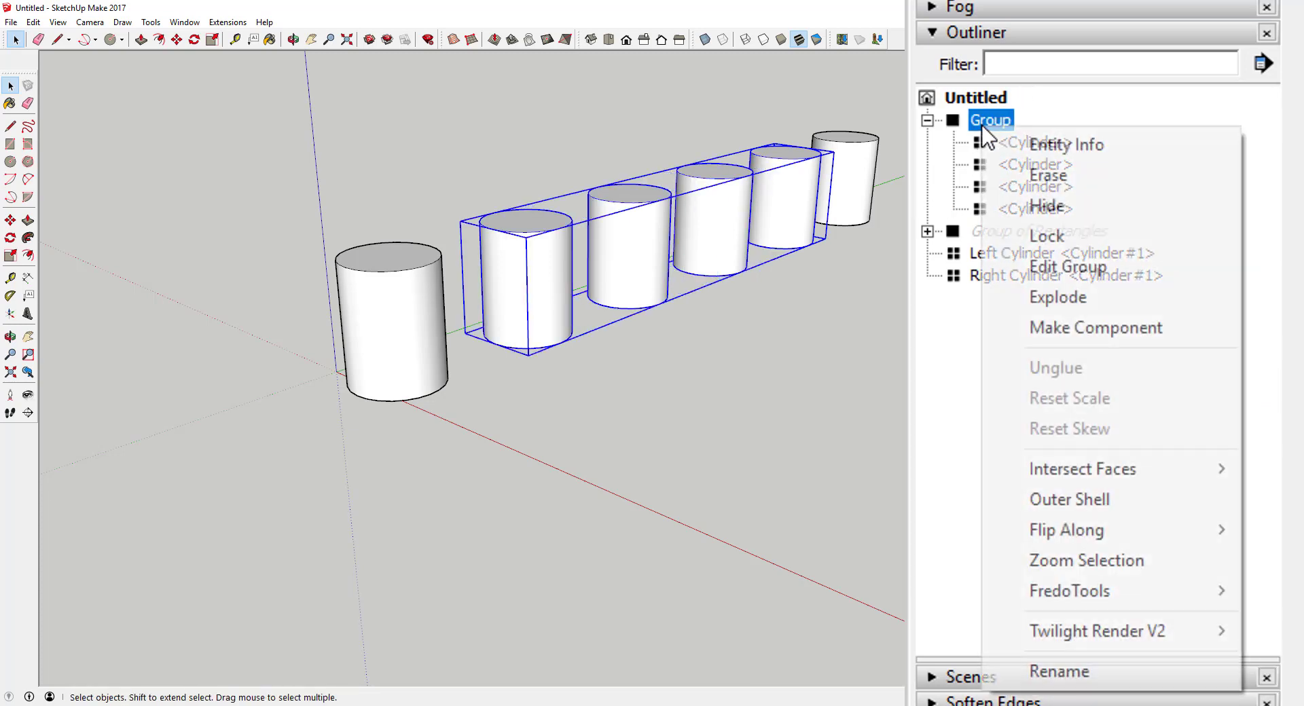
left_click(1068, 672)
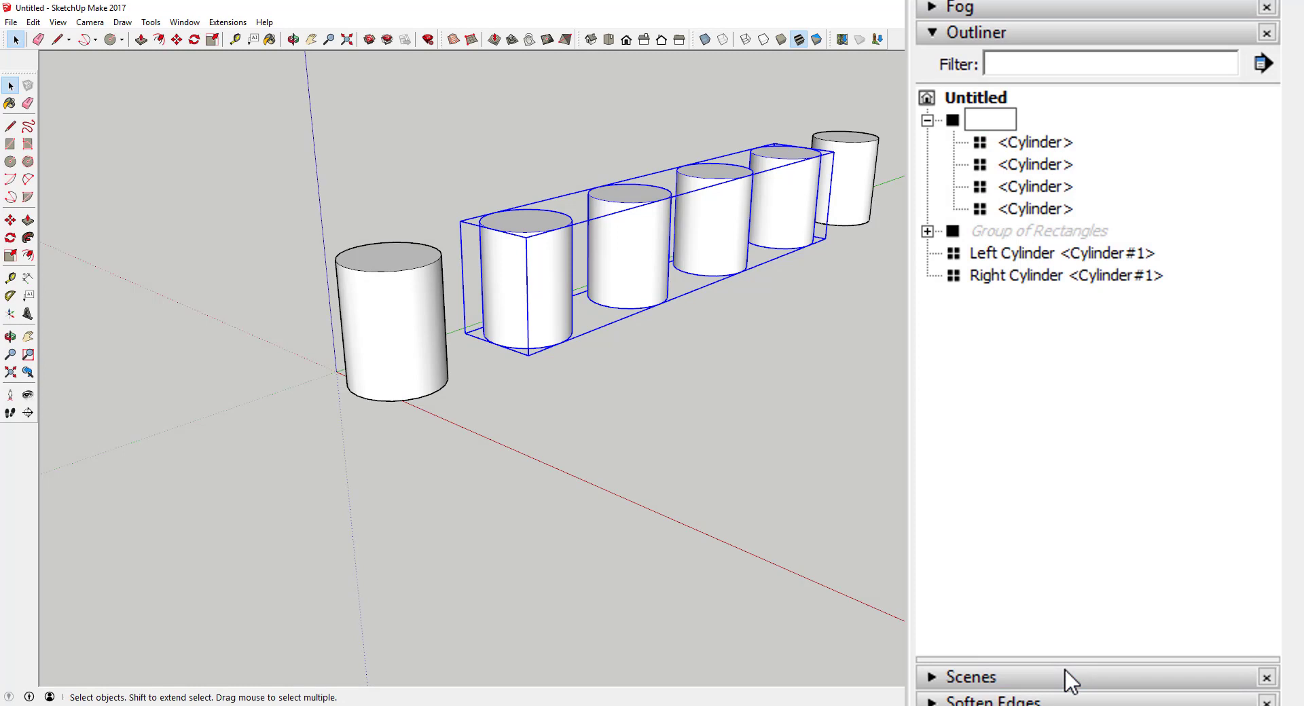
type("Base Cylinders")
key("Return")
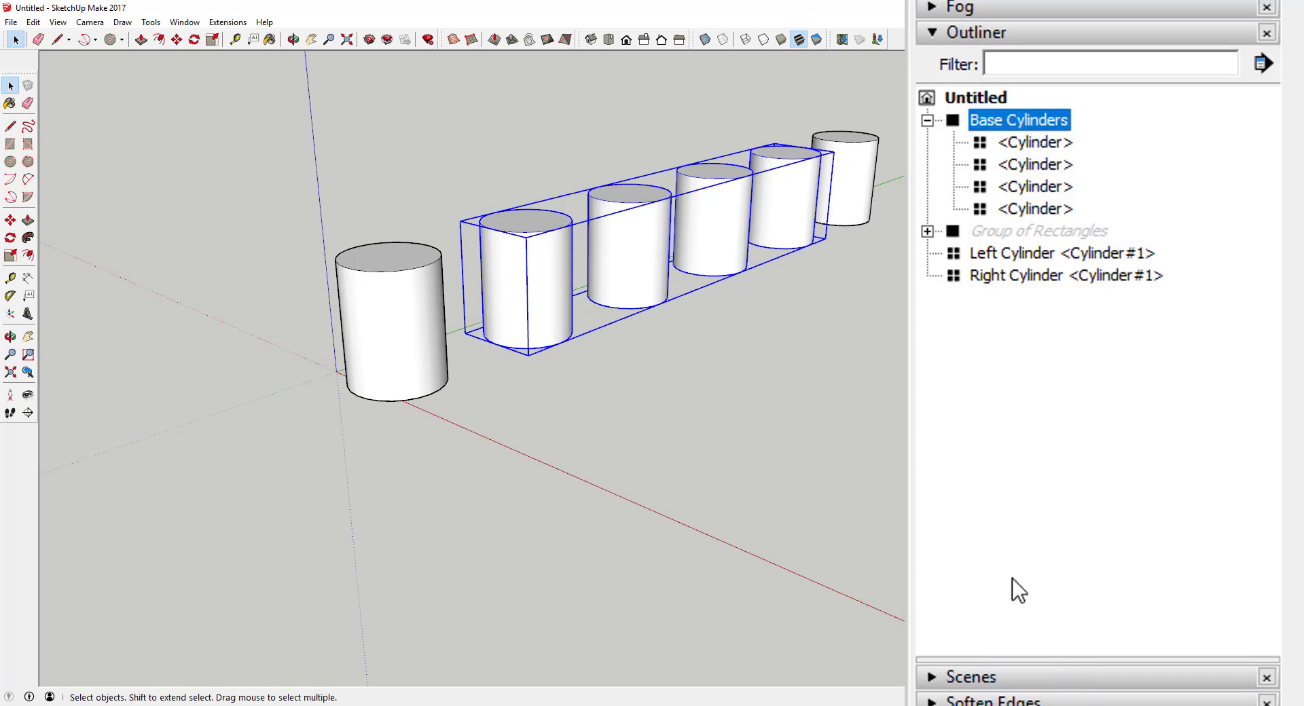
Group Left Cylinder and Right Cylinder through the Outliner and name the group End Cylinders
left_click(1038, 275)
left_click(1032, 255, "shift")
right_click(1032, 256)
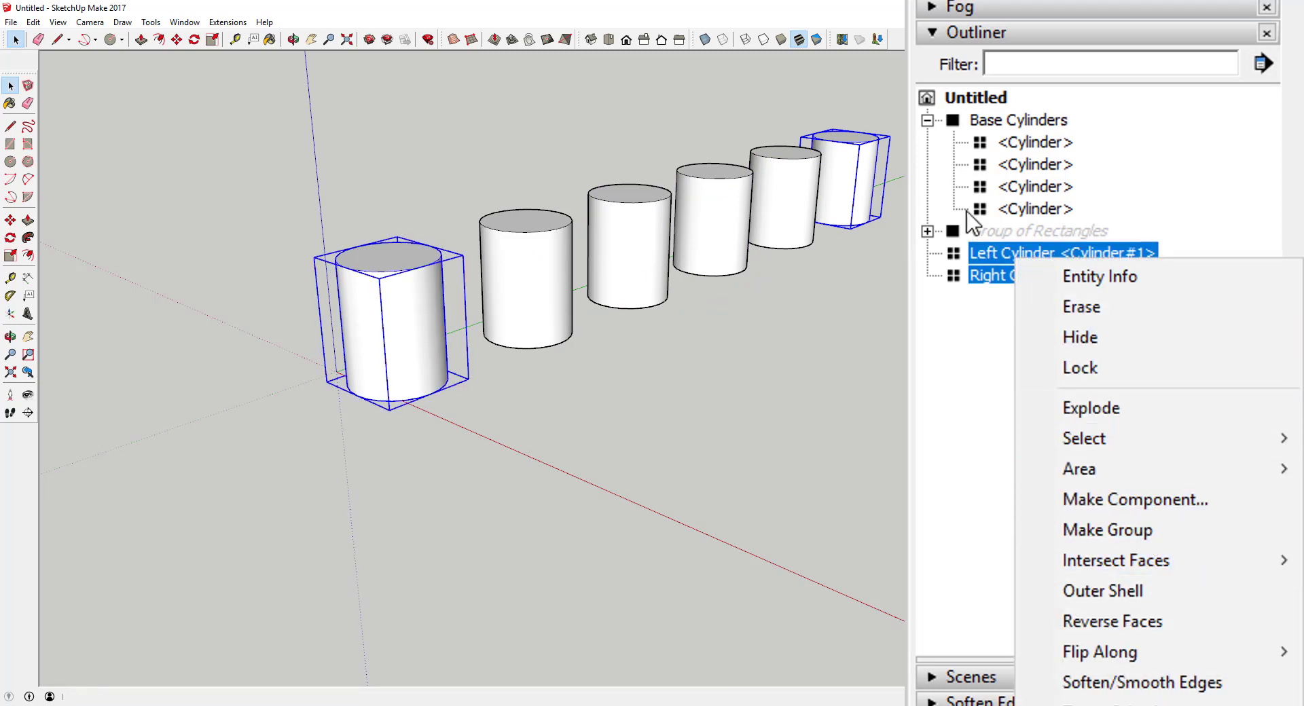
left_click(1083, 530)
right_click(996, 232)
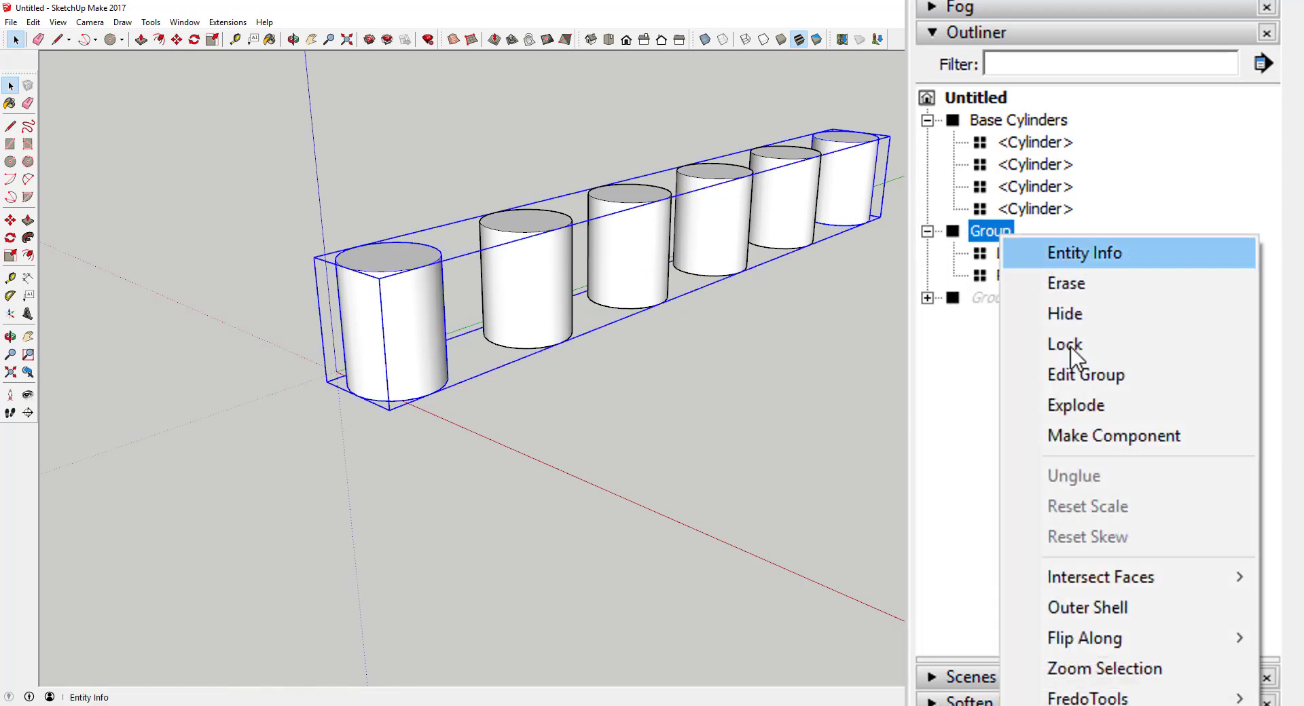
left_click(1086, 703)
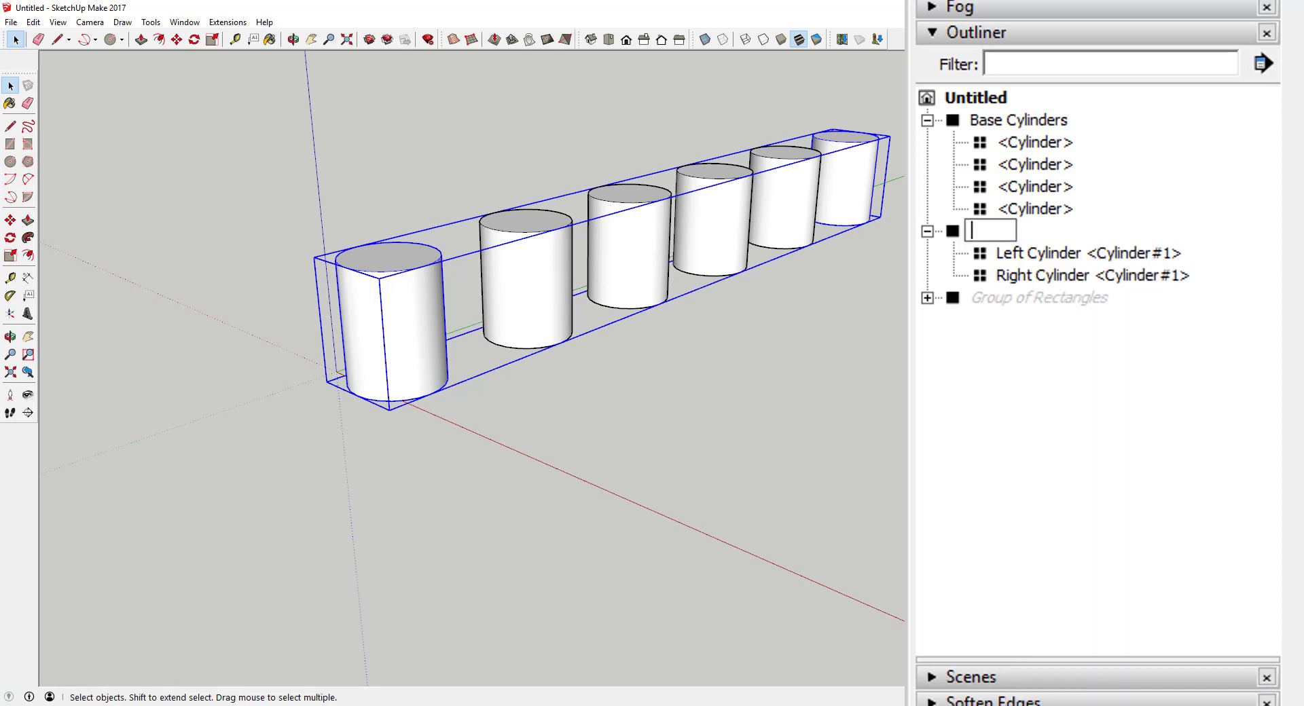
type("End Cylinders")
key("Return")
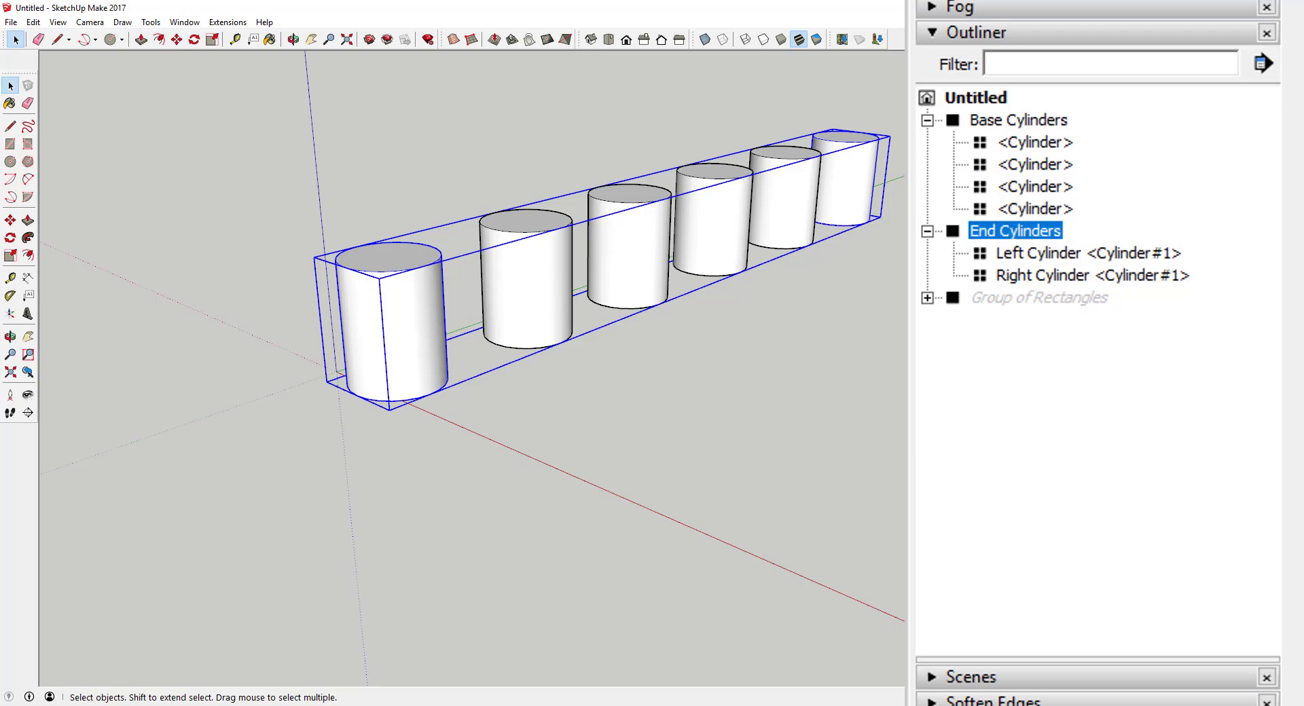
Move the End Cylinders group forward along the red axis, in front of the row of base cylinders
left_click(1011, 232)
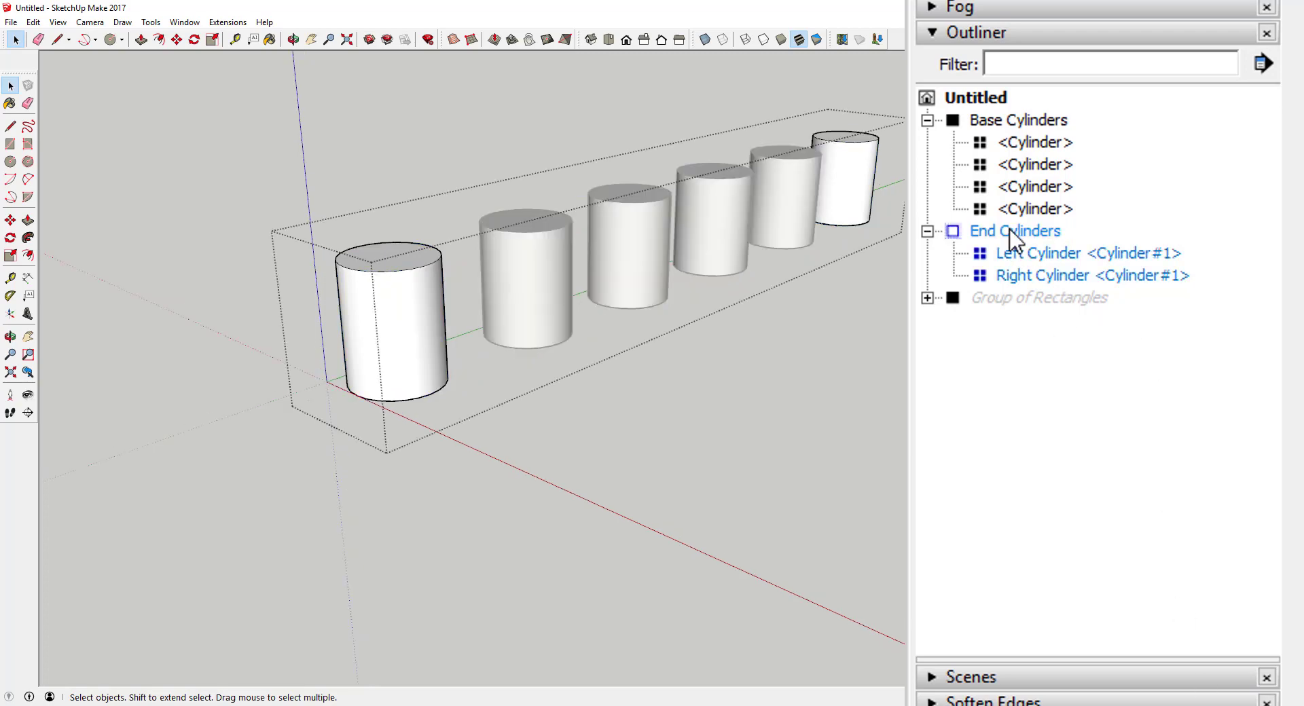
key("m")
left_click(423, 273)
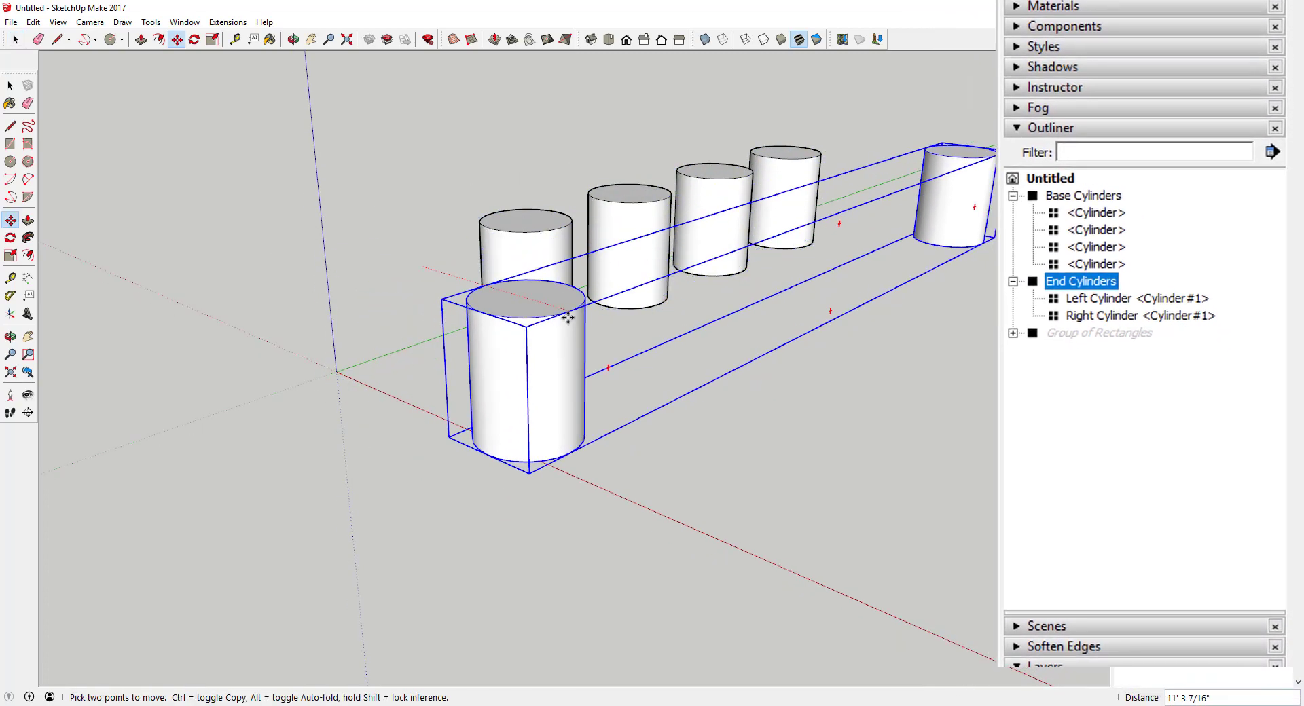
left_click(574, 324)
key("space")
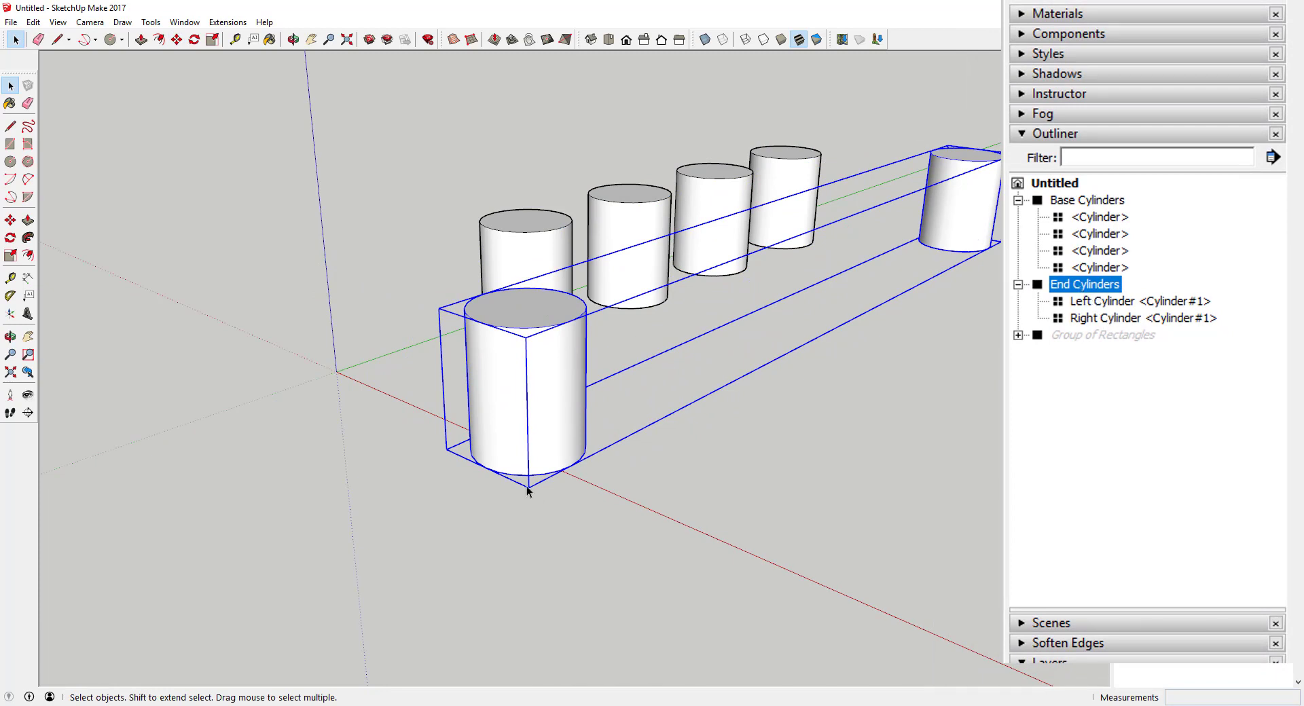
Lock Left Cylinder inside the End Cylinders group from the Outliner and undo the lock
right_click(1101, 302)
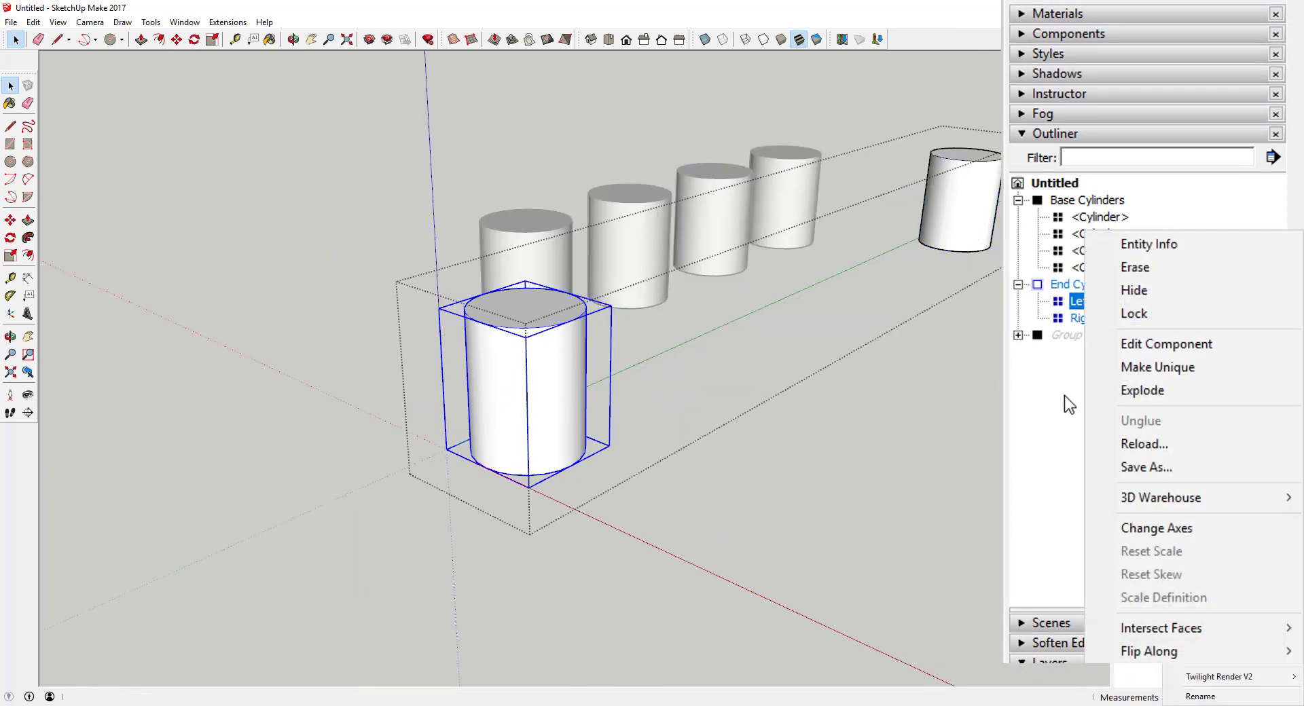
left_click(1133, 313)
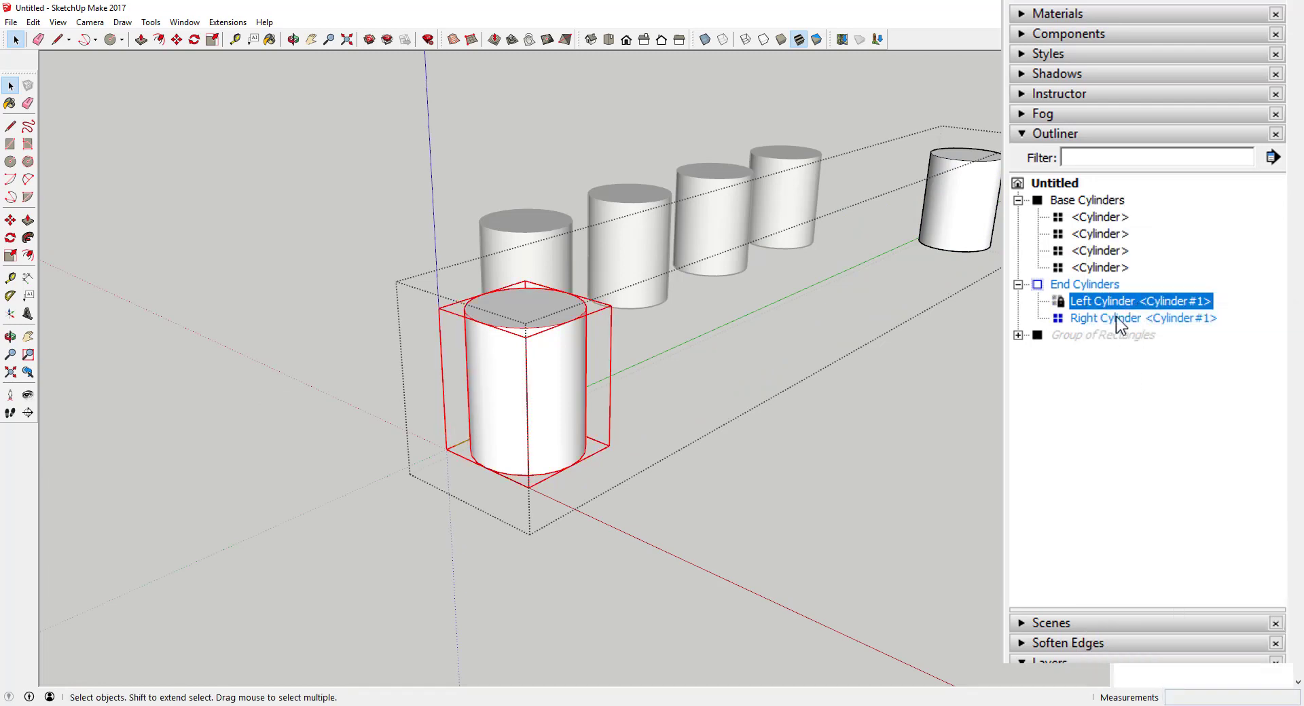
key("ctrl+z")
Hide and unhide Left Cylinder from the Outliner, and close the End Cylinders group
right_click(1087, 302)
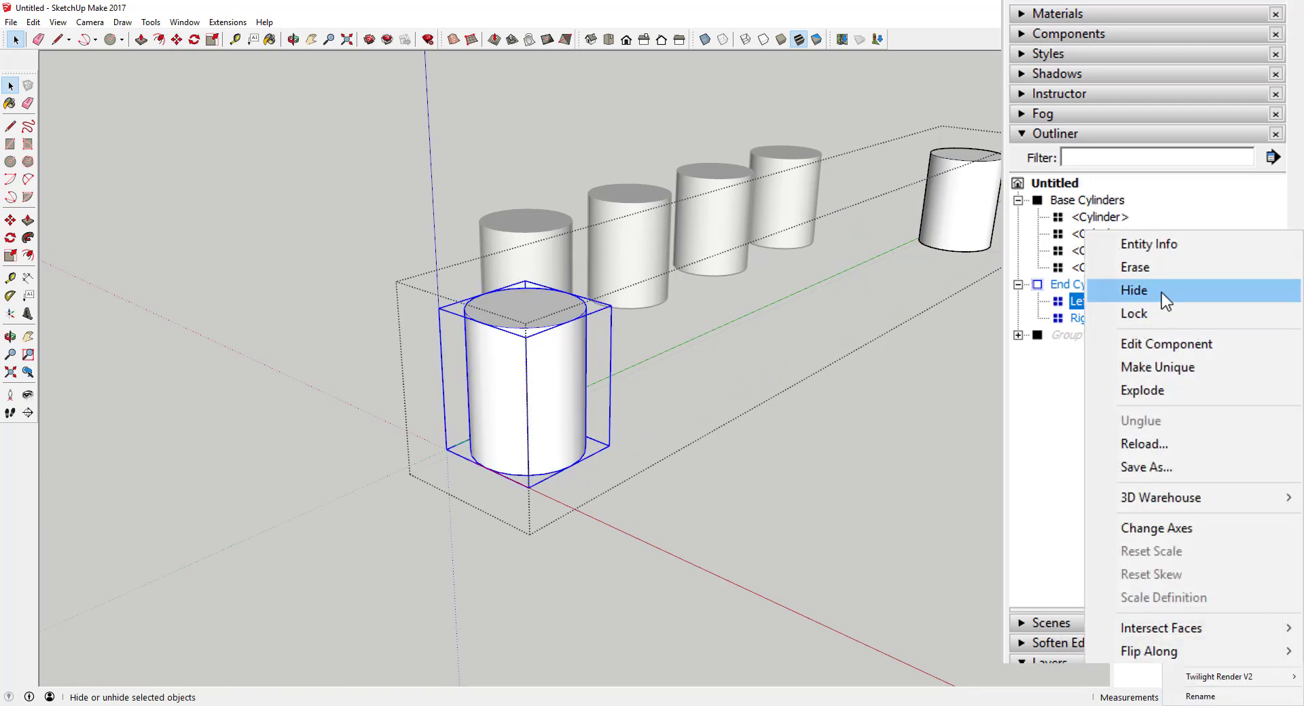
left_click(1162, 292)
right_click(1079, 302)
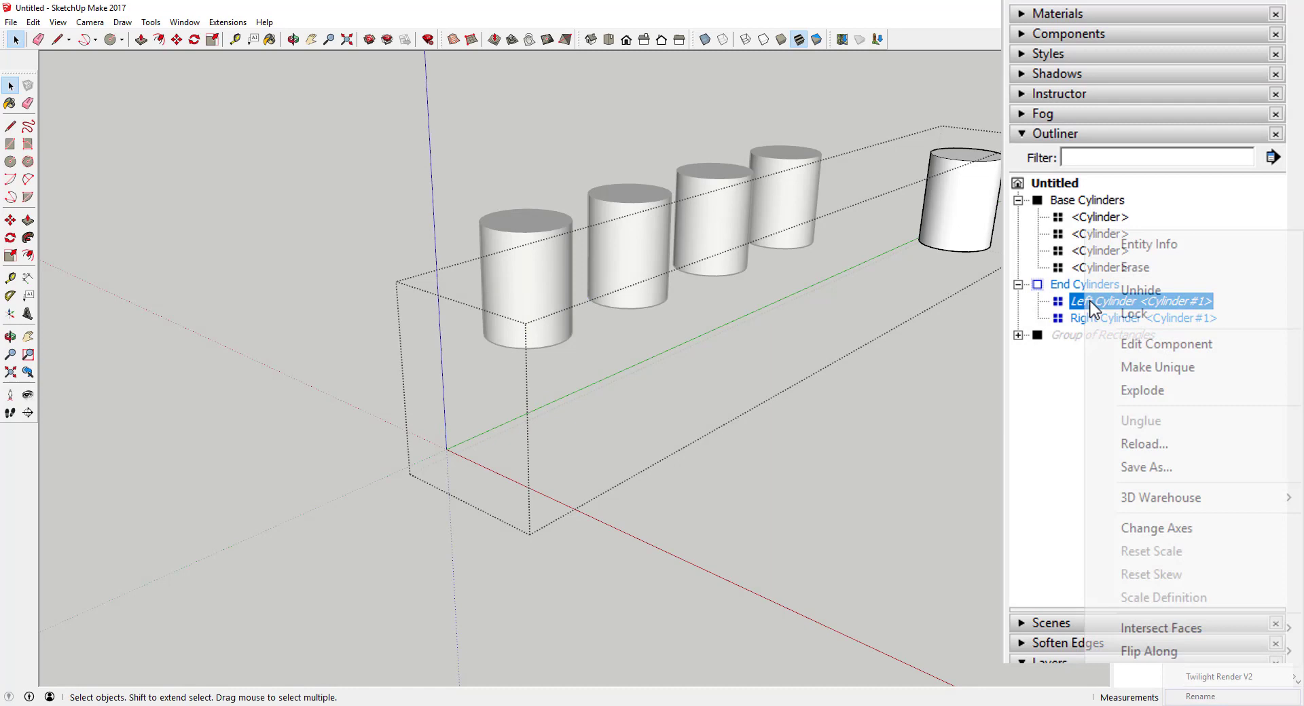
left_click(1157, 290)
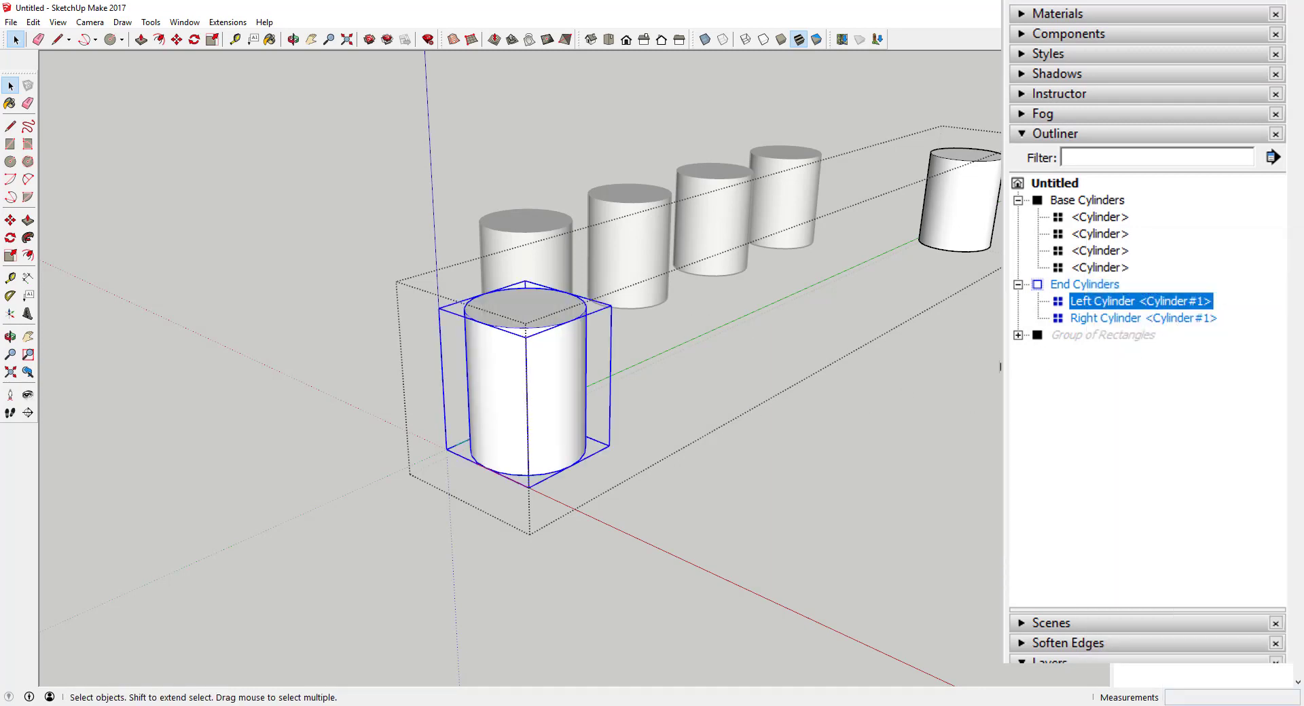
left_click(915, 451)
middle_click_drag(914, 451, 761, 340)
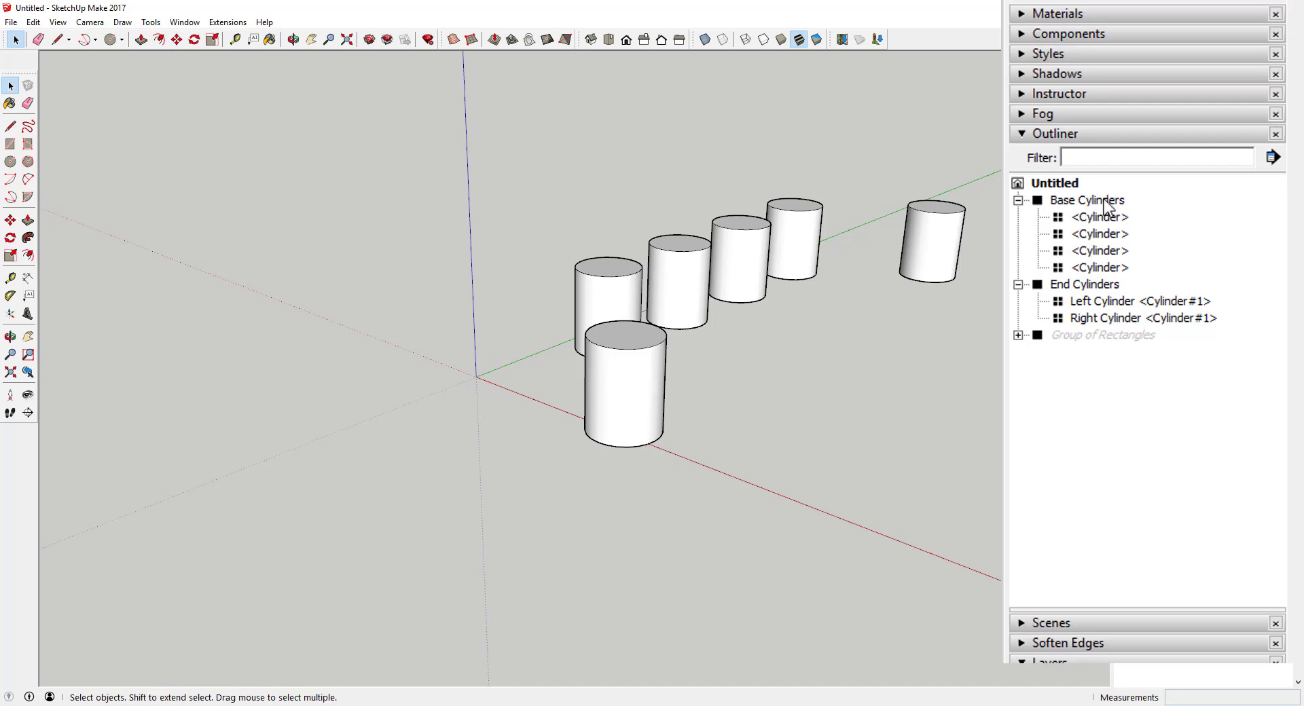
Select all four cylinders in Base Cylinders, then only the first, and compare its context options in the Outliner and the model
left_click(1087, 217)
left_click(1093, 268, "shift")
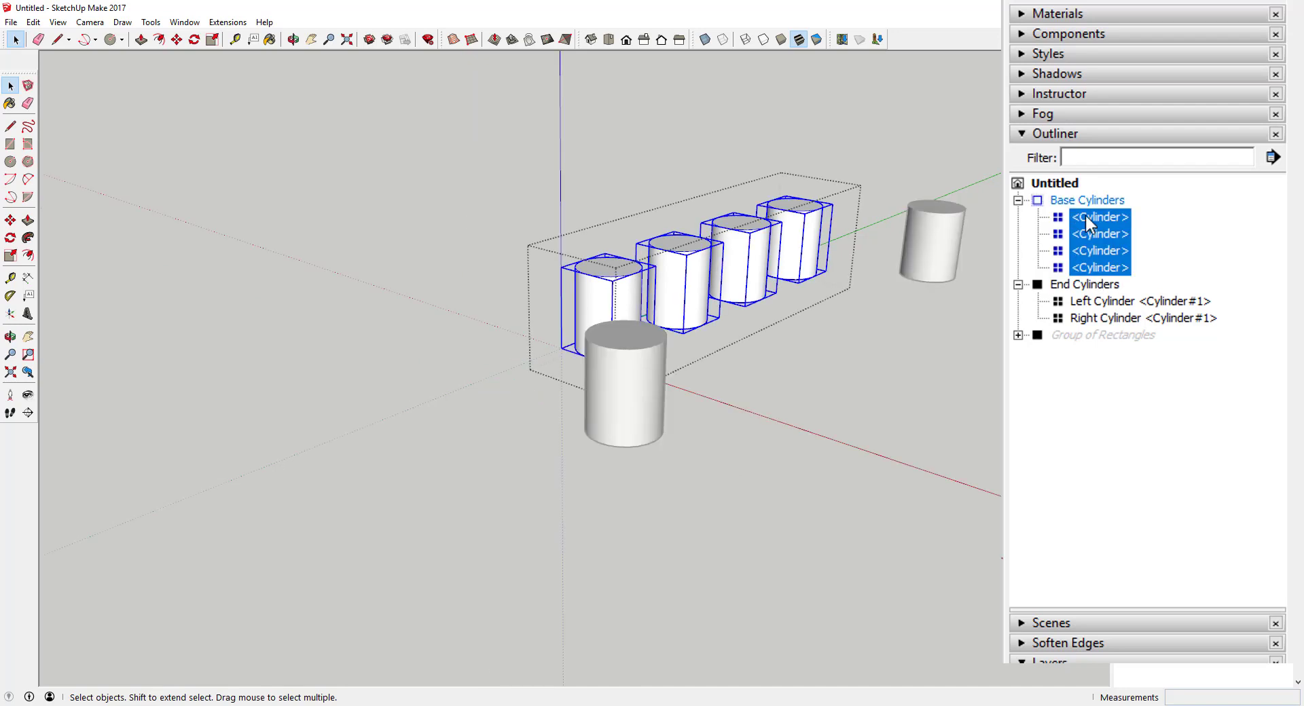
left_click(1089, 219)
right_click(1089, 223)
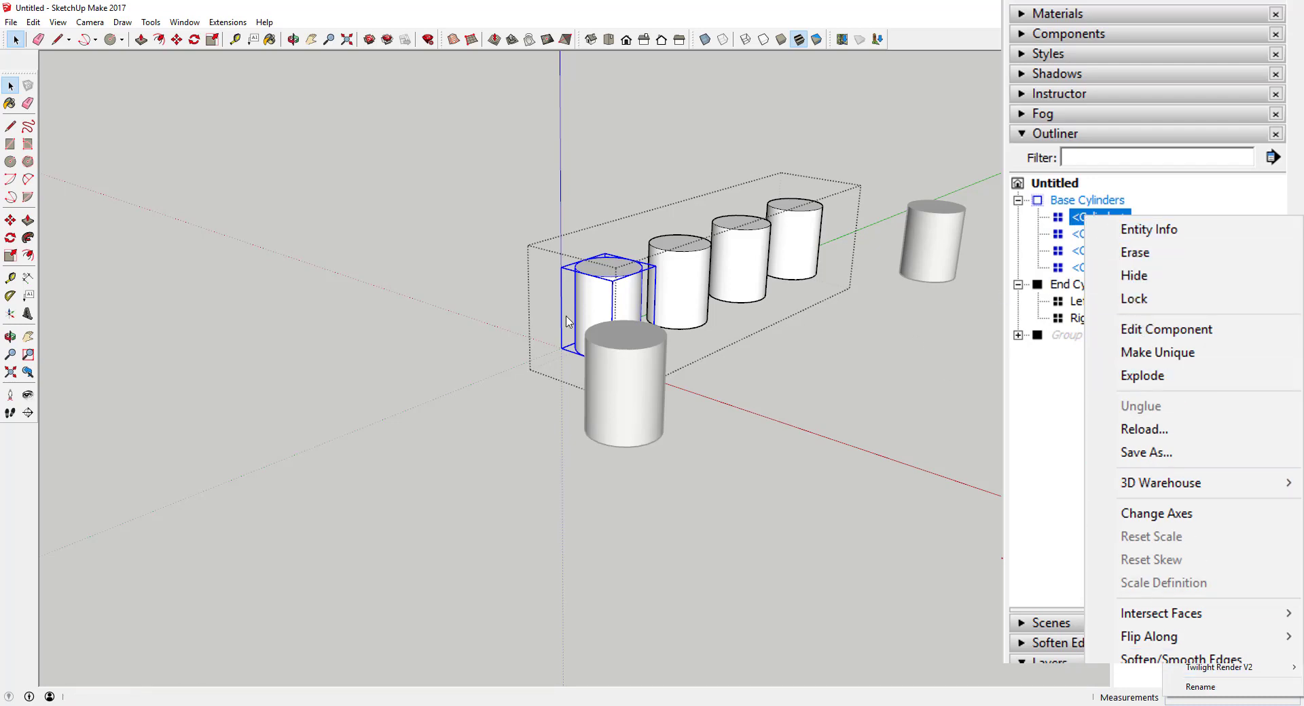
right_click(582, 293)
right_click(601, 287)
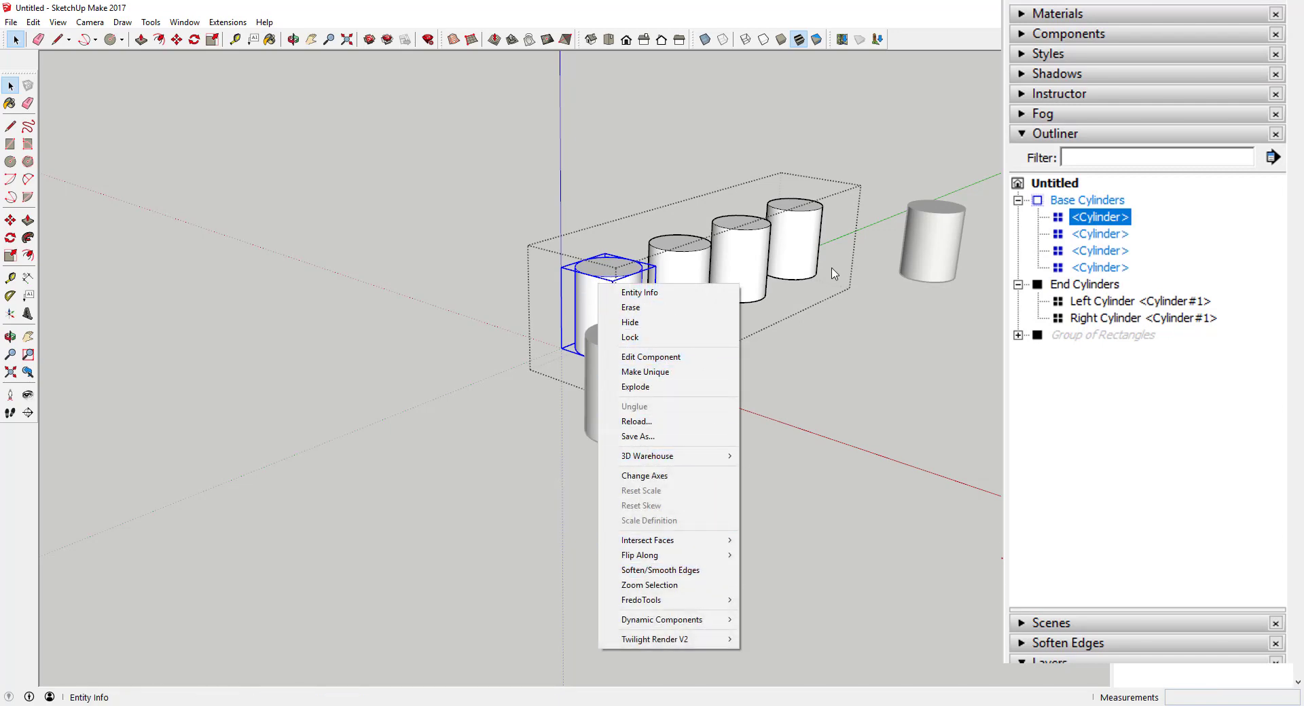
Lock the first and last cylinders in Base Cylinders, then try to edit the second cylinder and cancel the edit
right_click(1097, 219)
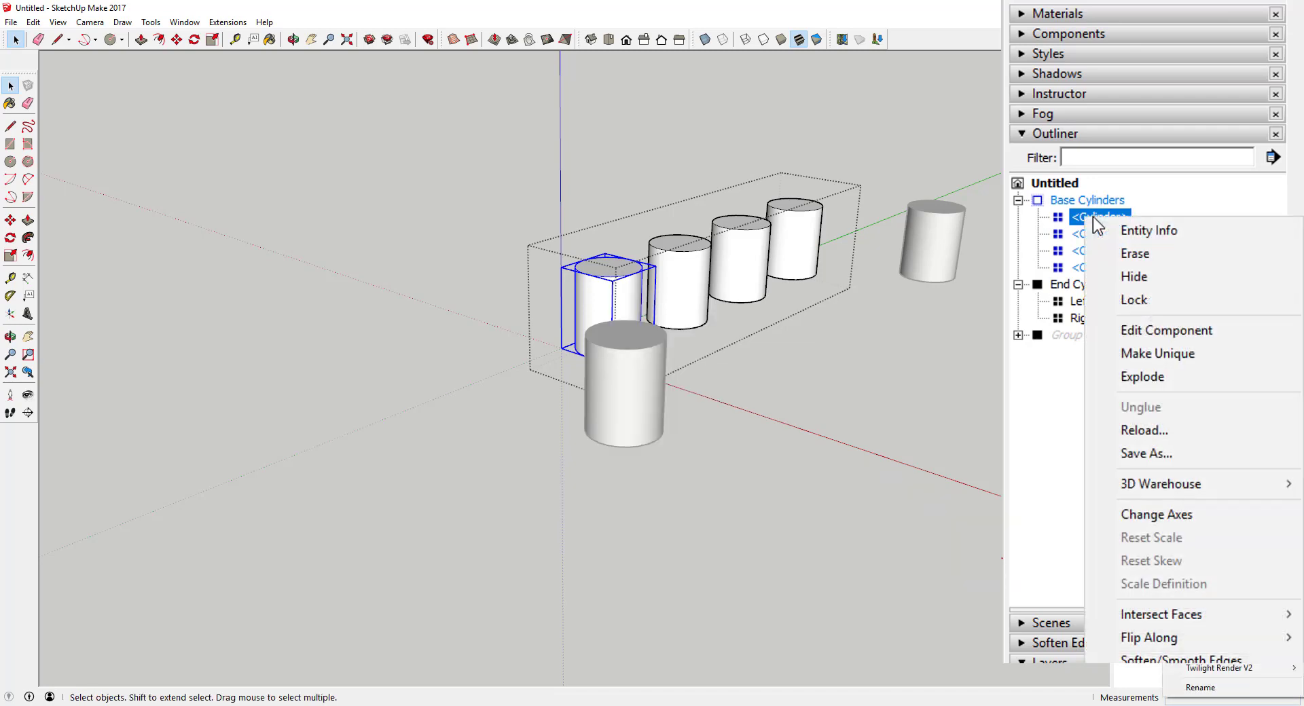
left_click(1147, 303)
right_click(1101, 269)
left_click(1141, 313)
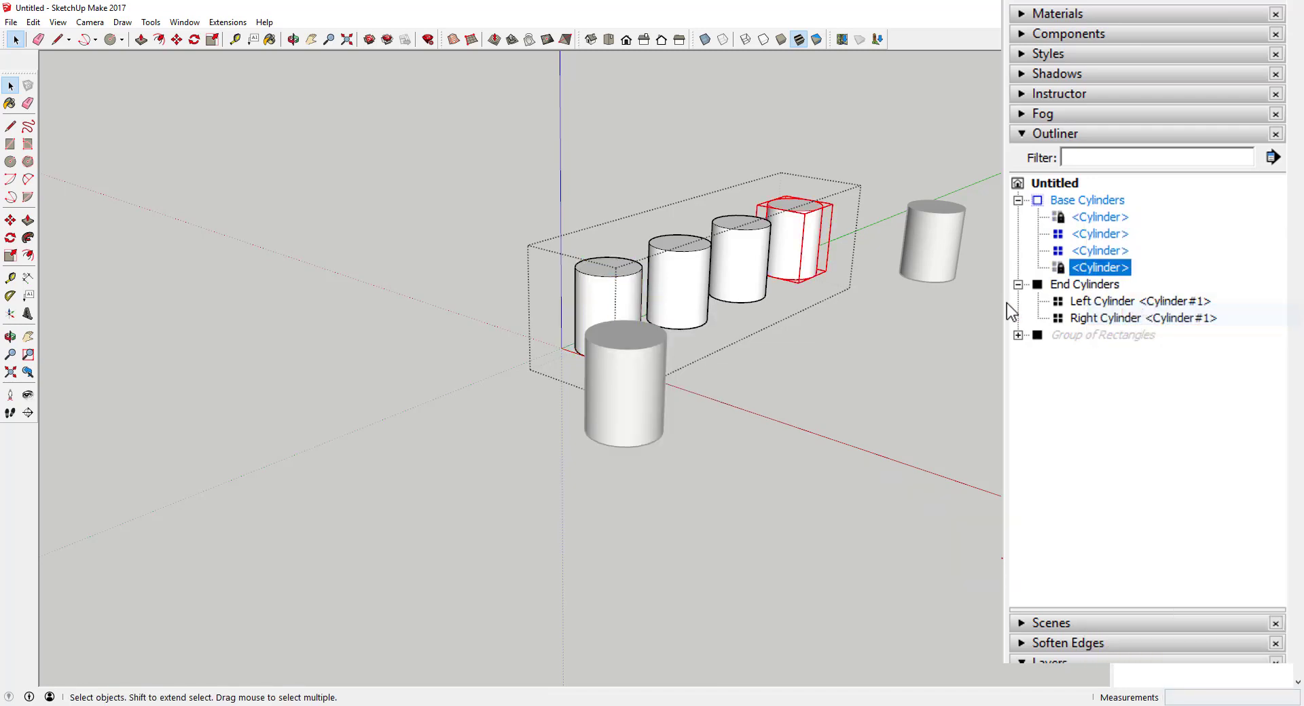
double_click(707, 269)
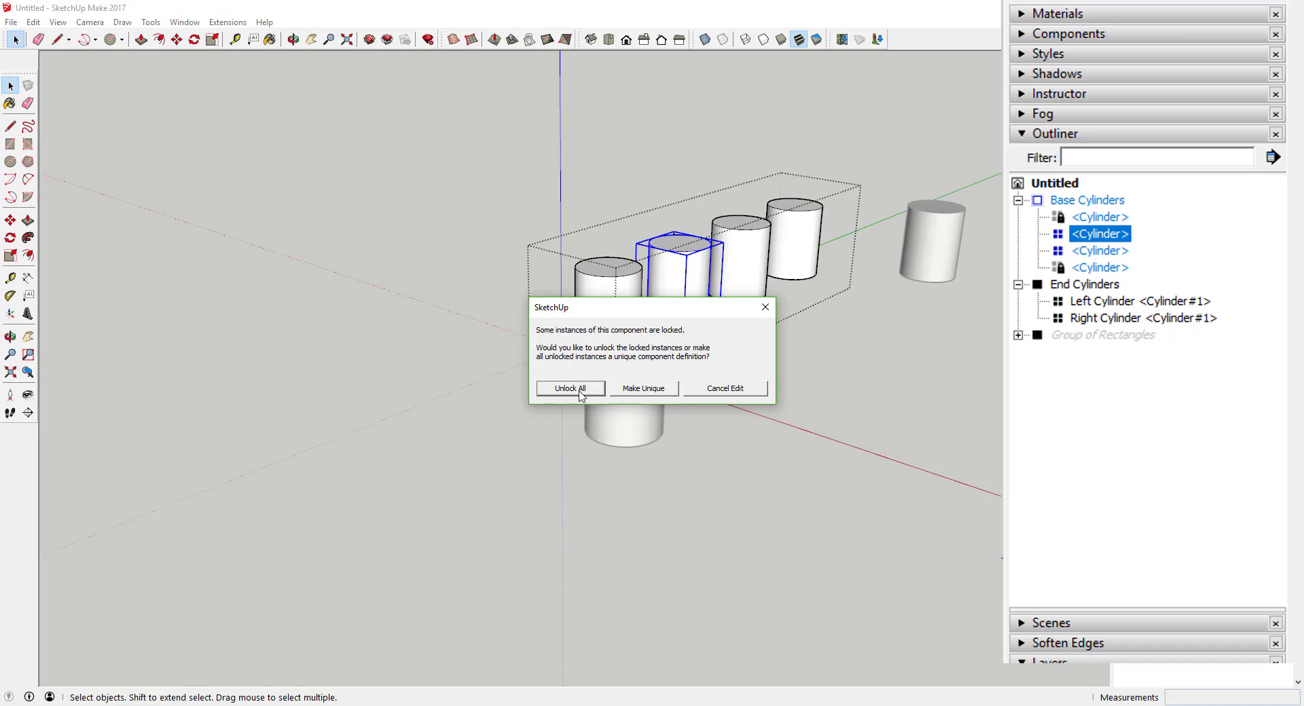
left_click(717, 390)
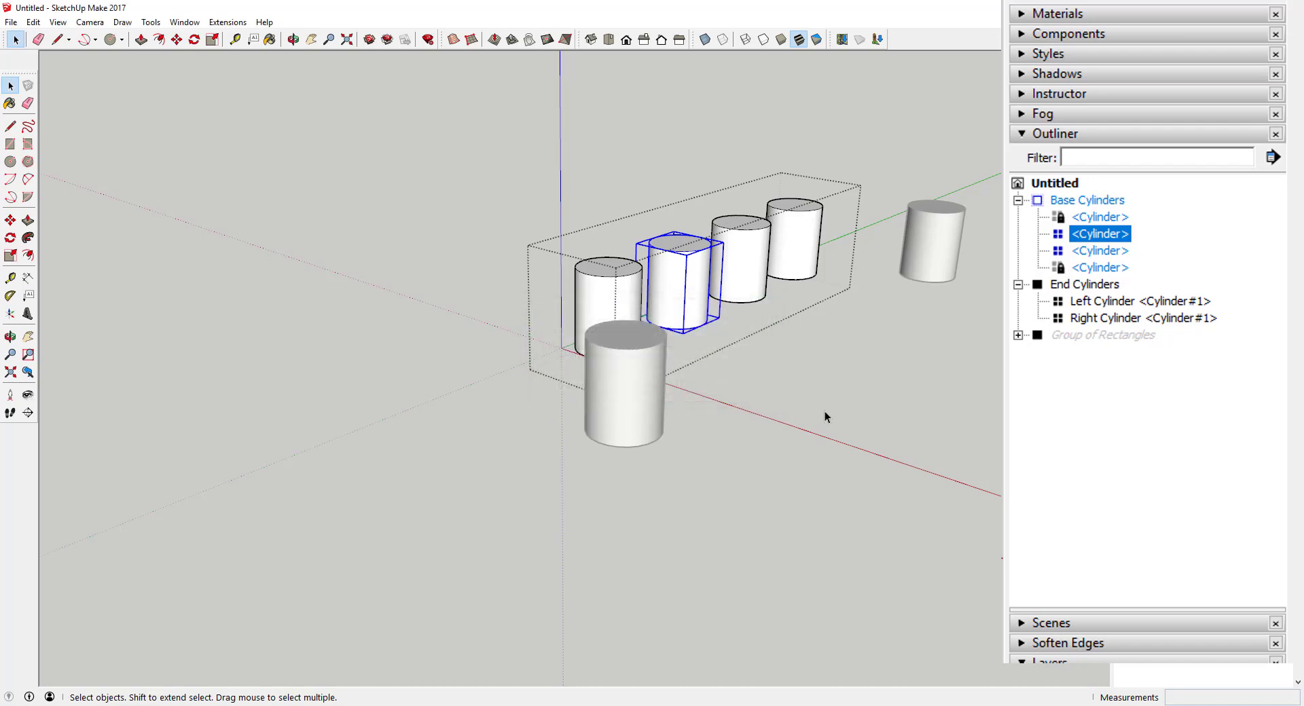
Unlock the first and last cylinders of the Base Cylinders group from the Outliner
right_click(1088, 218)
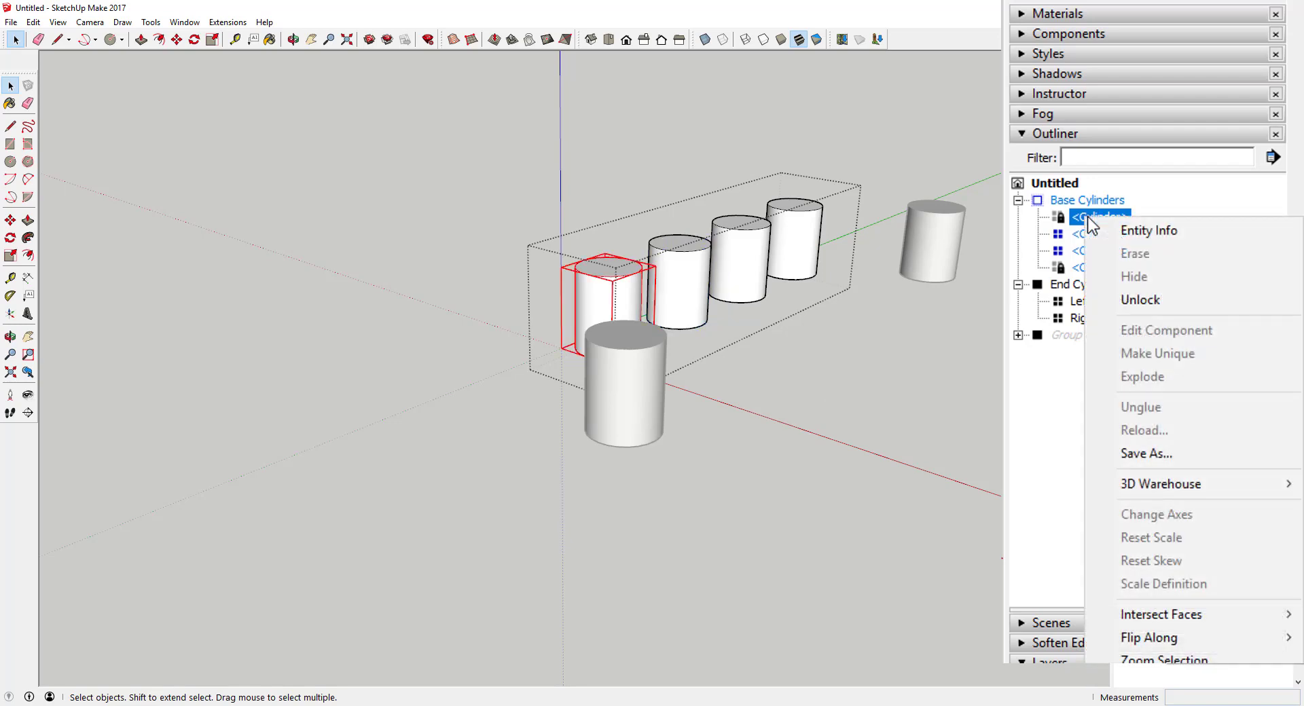
left_click(1129, 299)
right_click(1093, 274)
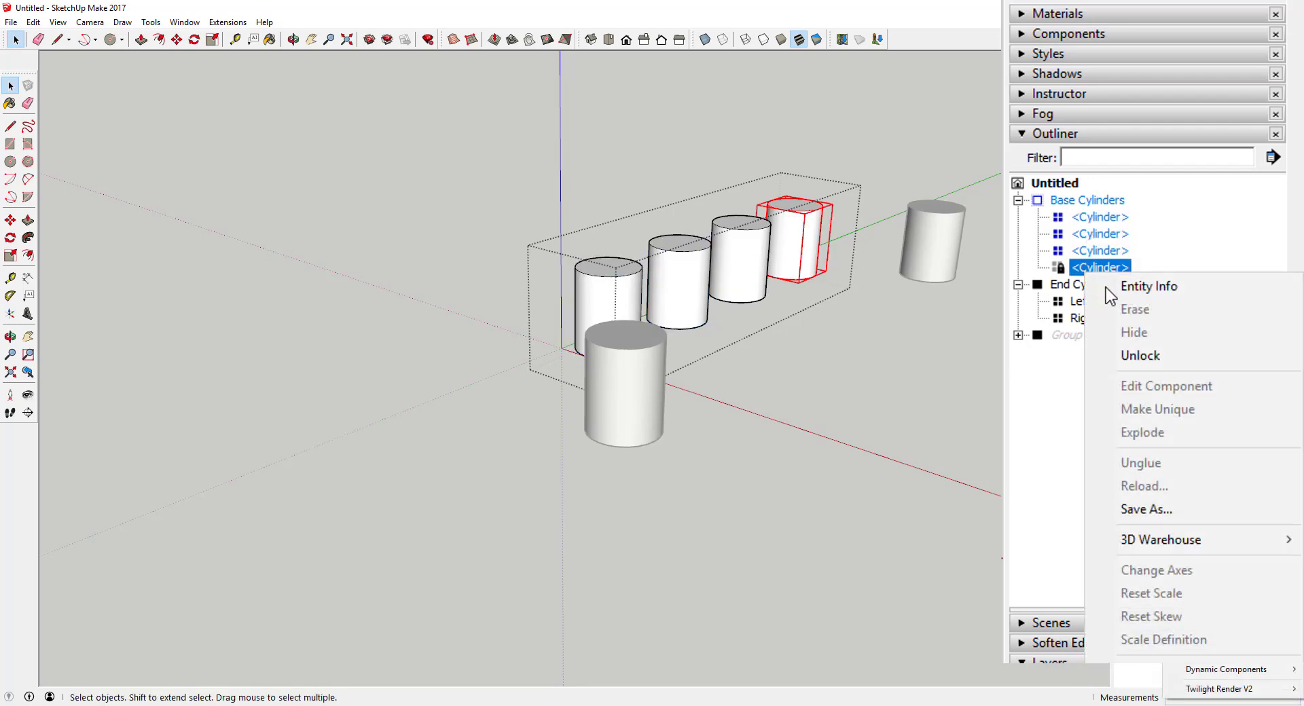
left_click(1133, 355)
Open the first and then the second cylinder of Base Cylinders for editing through the Outliner
right_click(1097, 218)
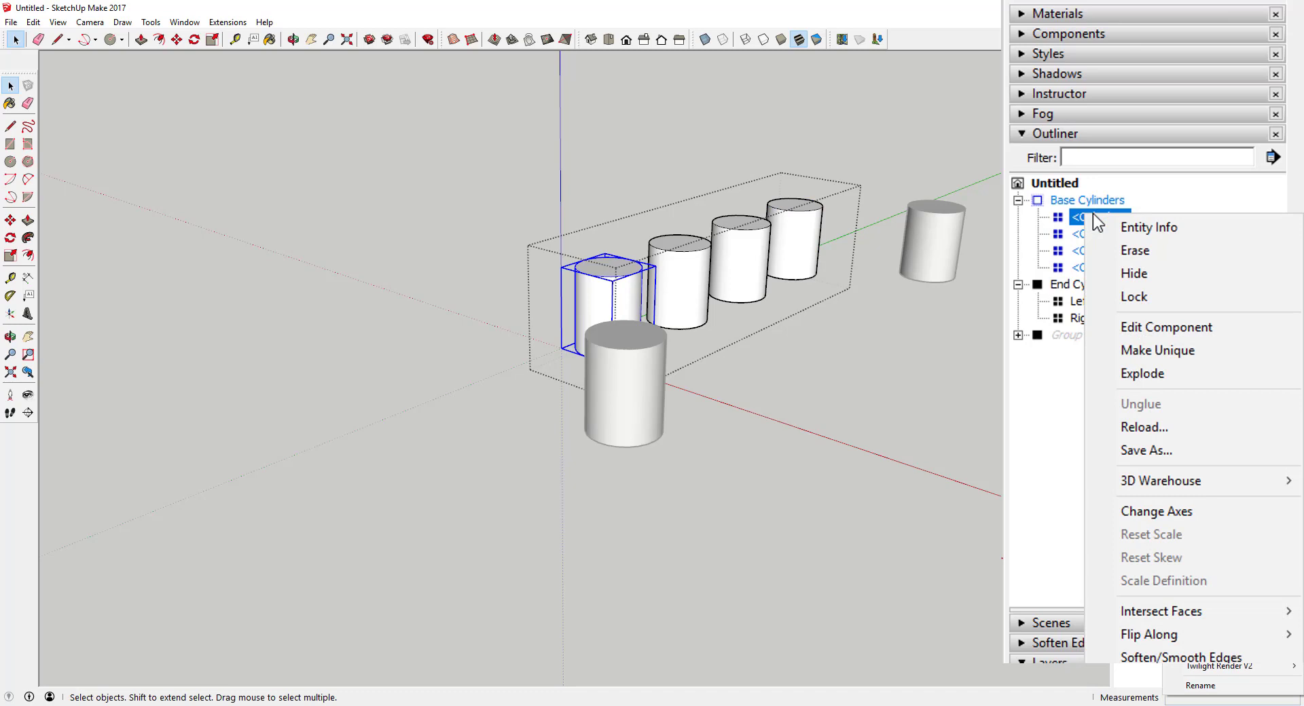
left_click(1131, 327)
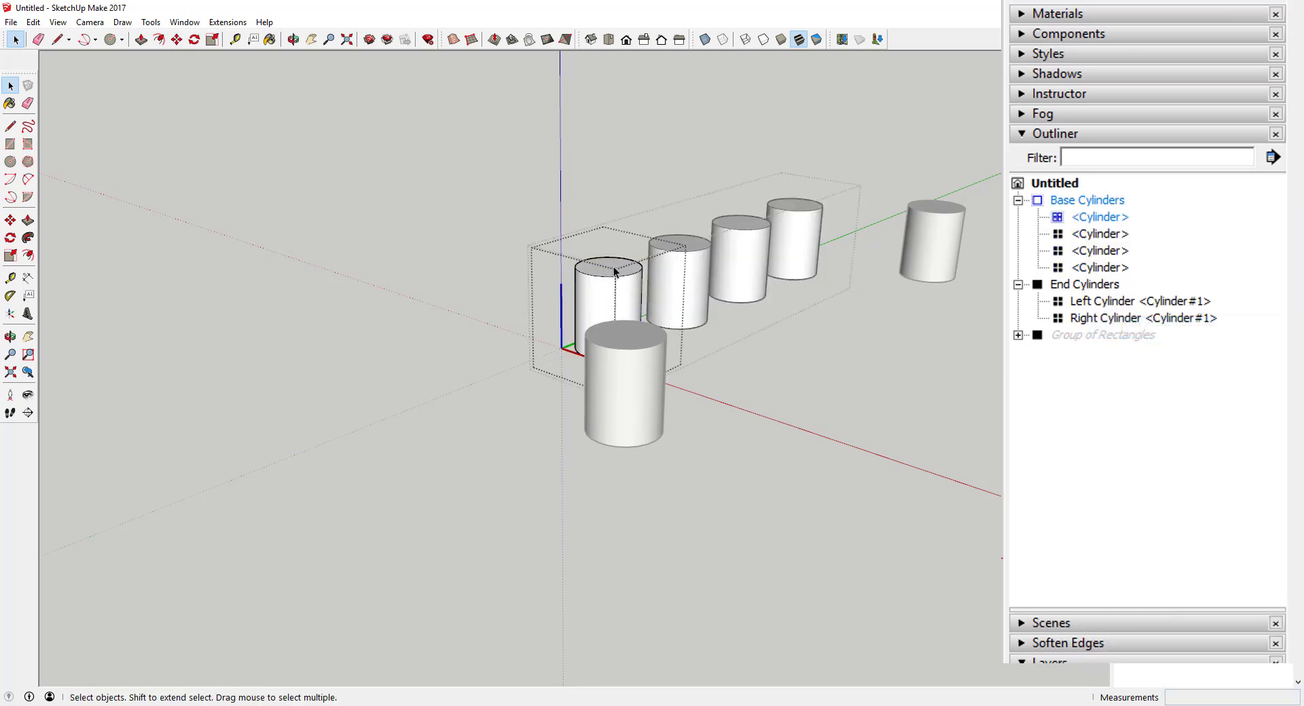
right_click(1089, 233)
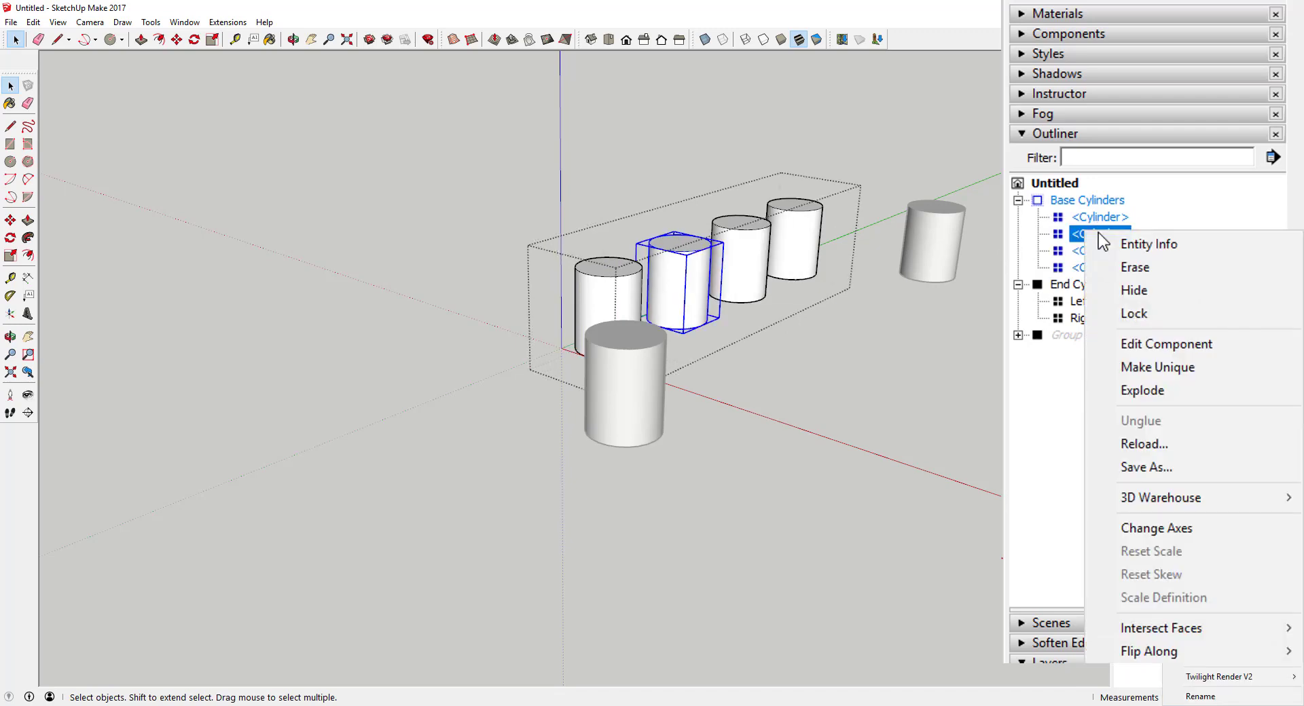
left_click(1163, 345)
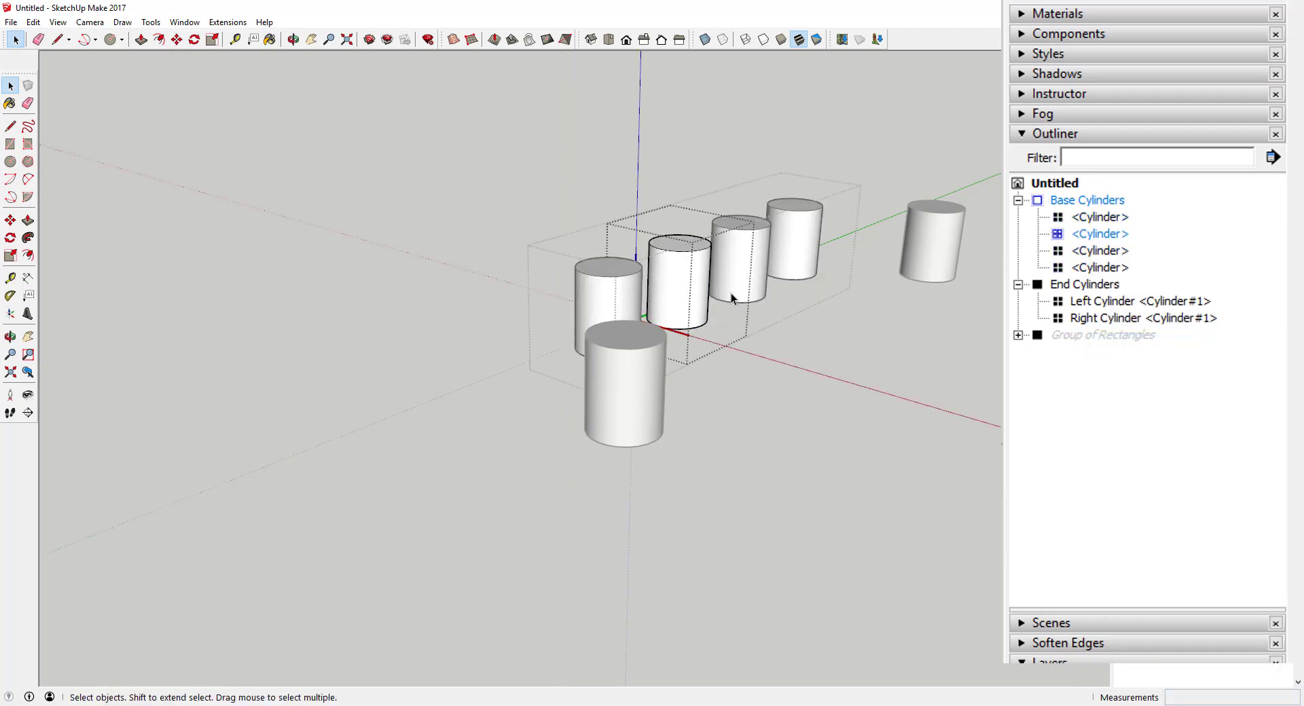
Review the context options of the second cylinder in Base Cylinders from the Outliner, then leave the group
right_click(1090, 241)
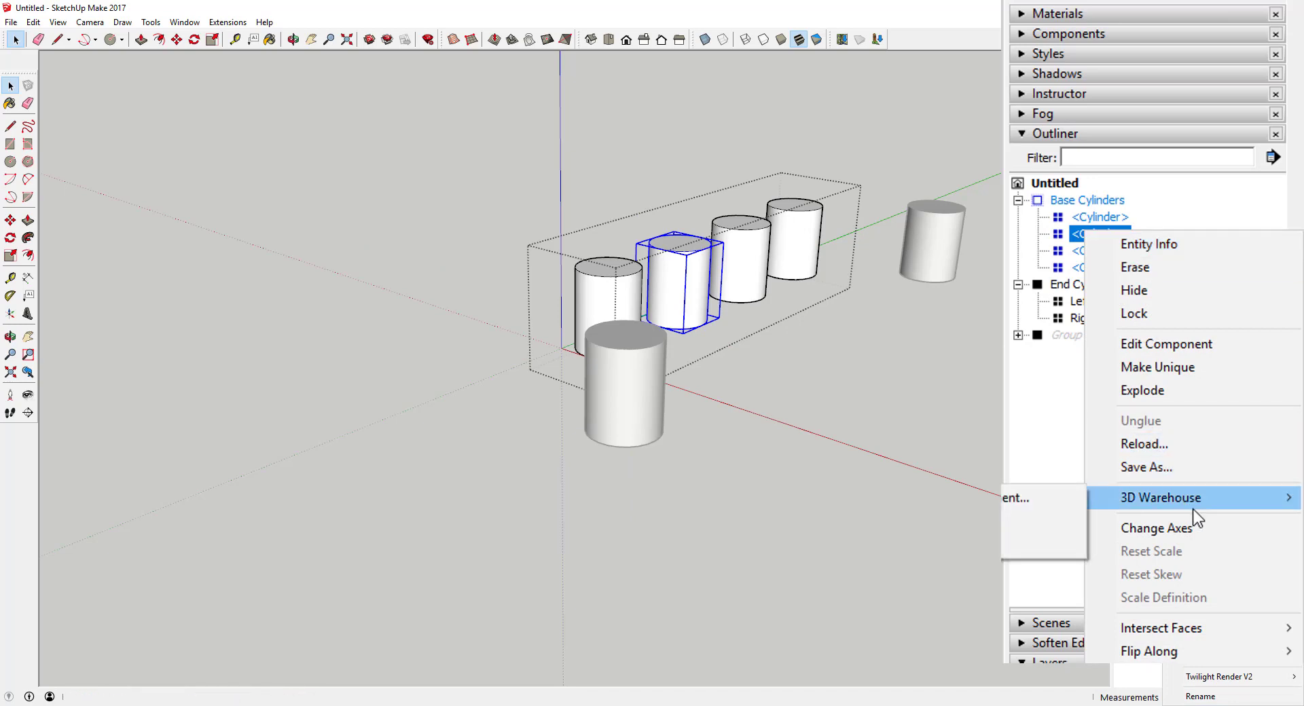
left_click(1051, 466)
middle_click_drag(667, 343, 745, 216)
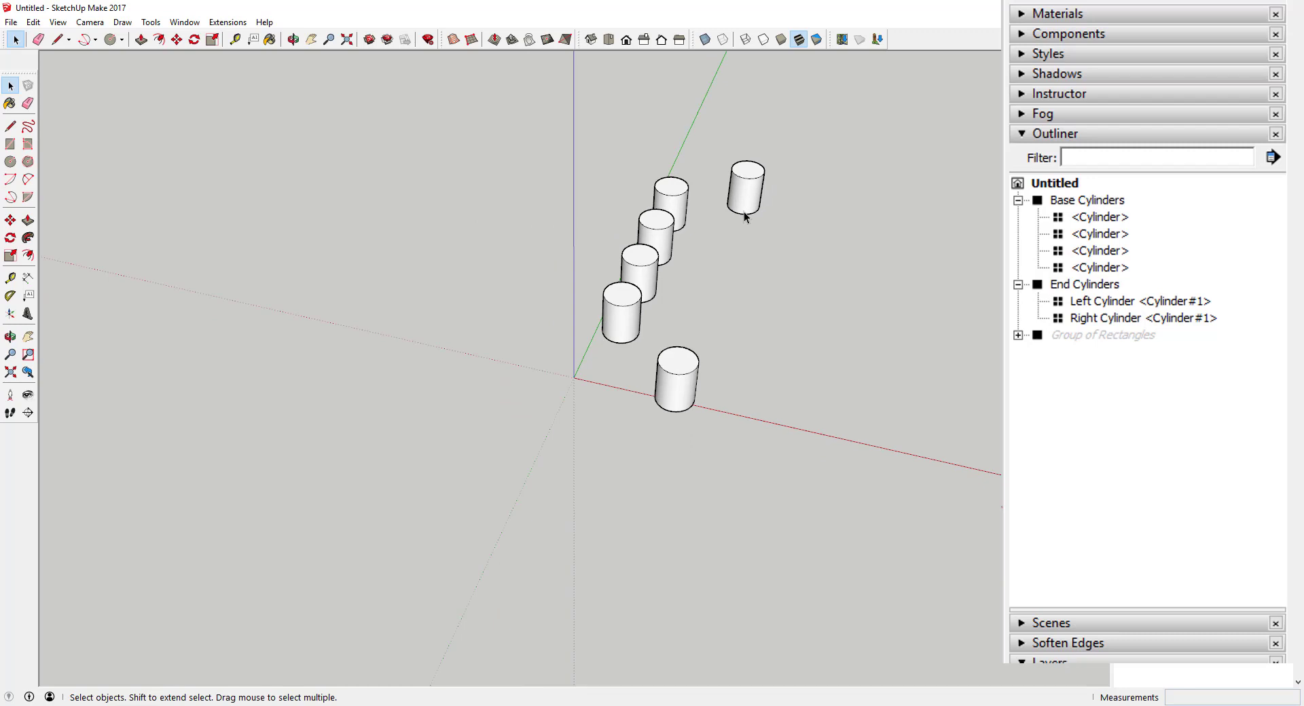
Unhide the Group of Rectangles from the Outliner and clear the selection
right_click(1076, 340)
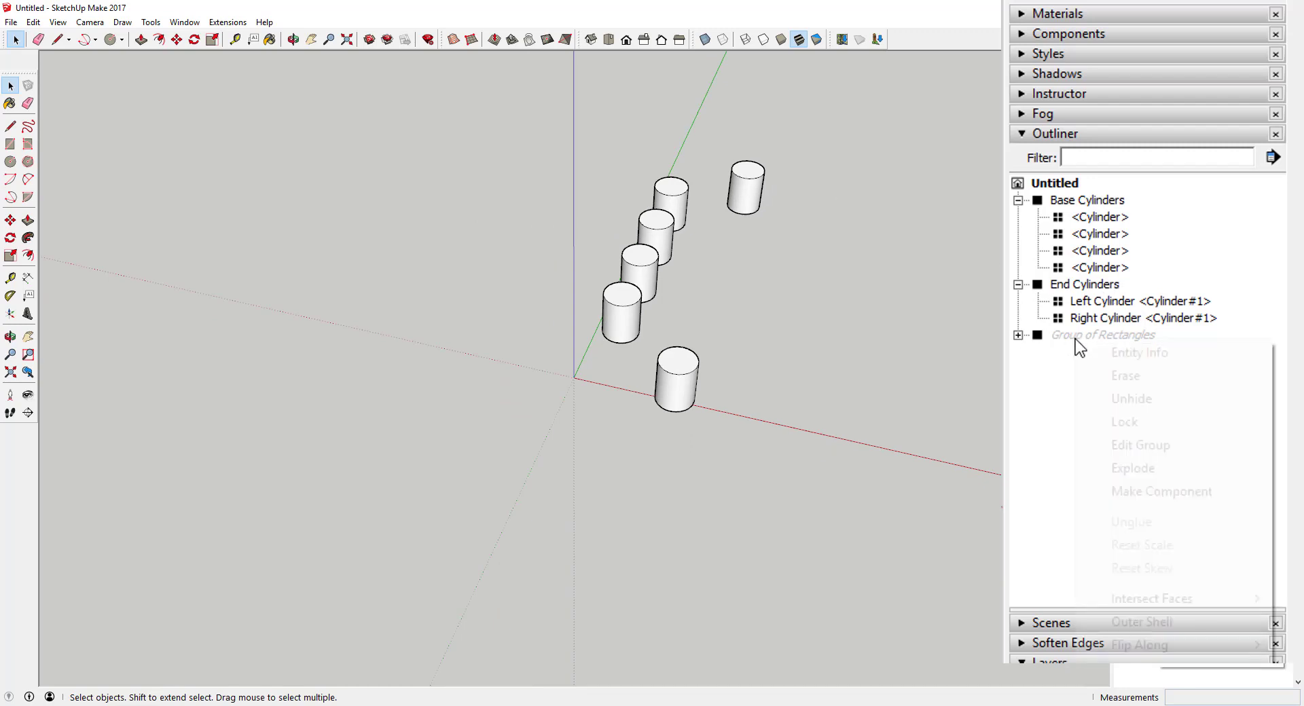
left_click(1144, 398)
middle_click_drag(838, 432, 632, 284)
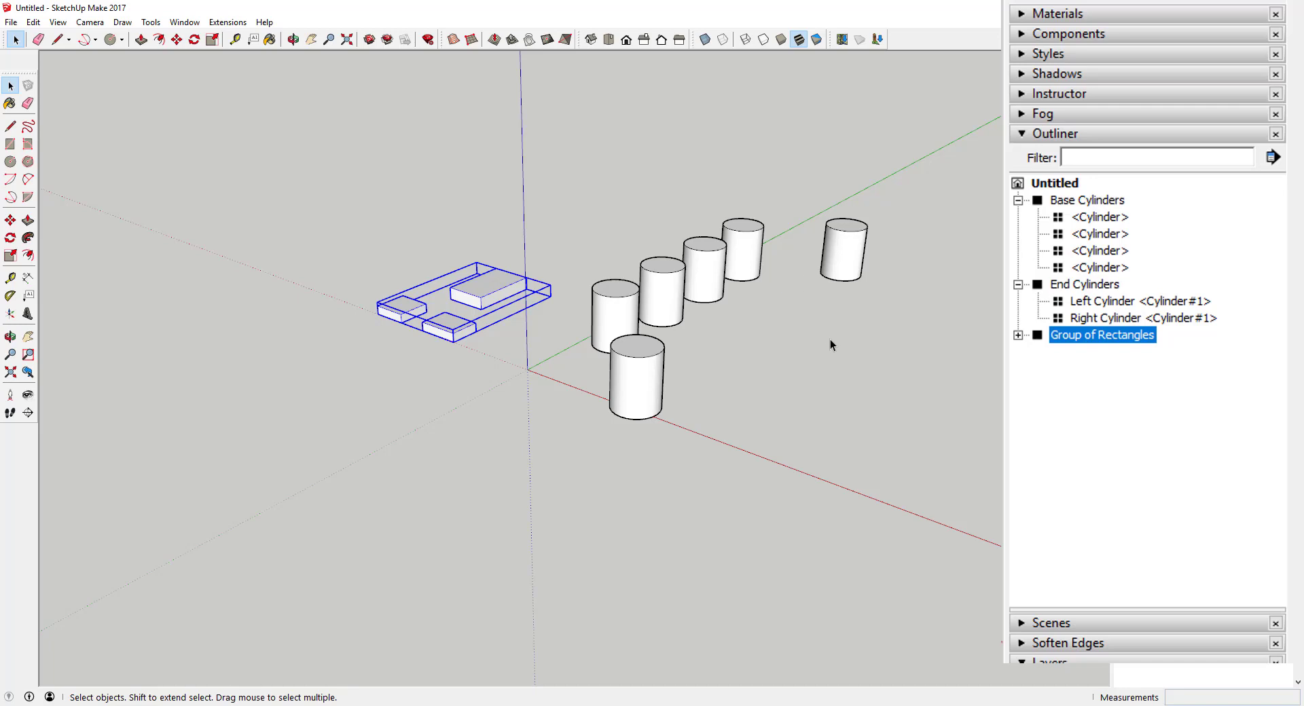
left_click(939, 372)
scroll(629, 268, "up", 3)
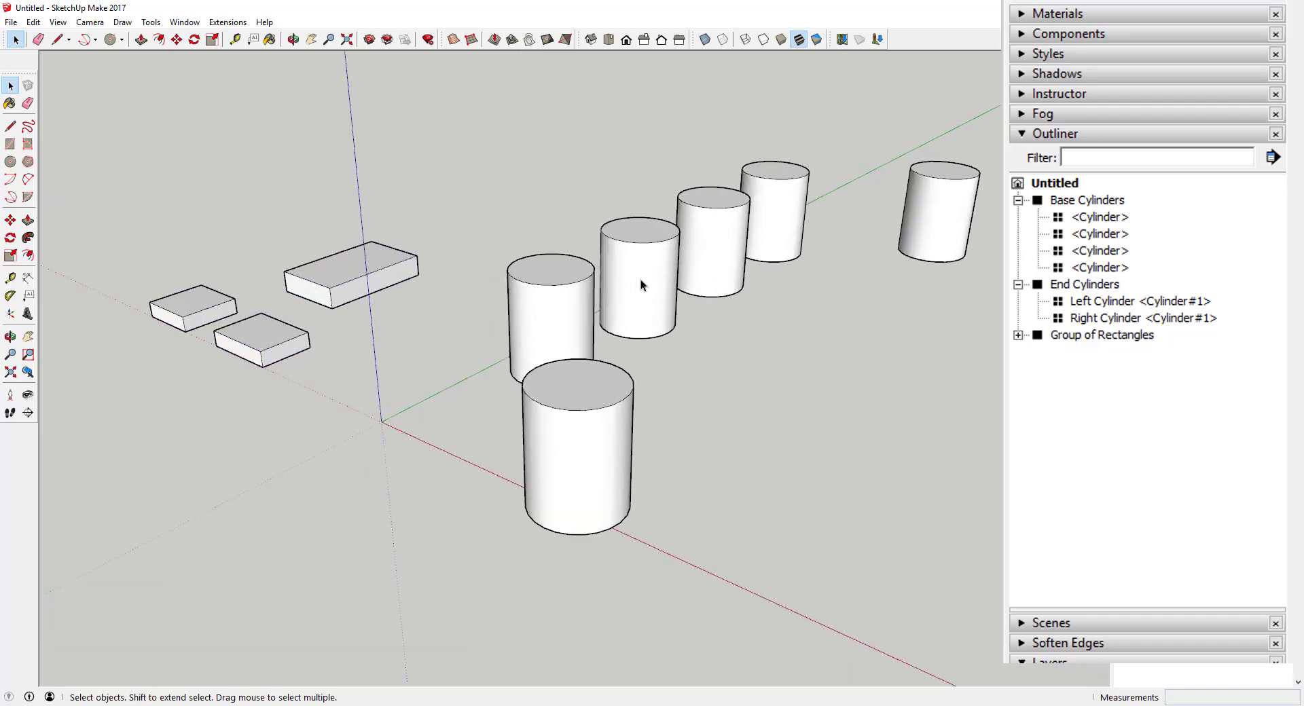
Open the Base Cylinders group in the model, hide its second cylinder, and close the group
left_click(641, 279)
double_click(645, 285)
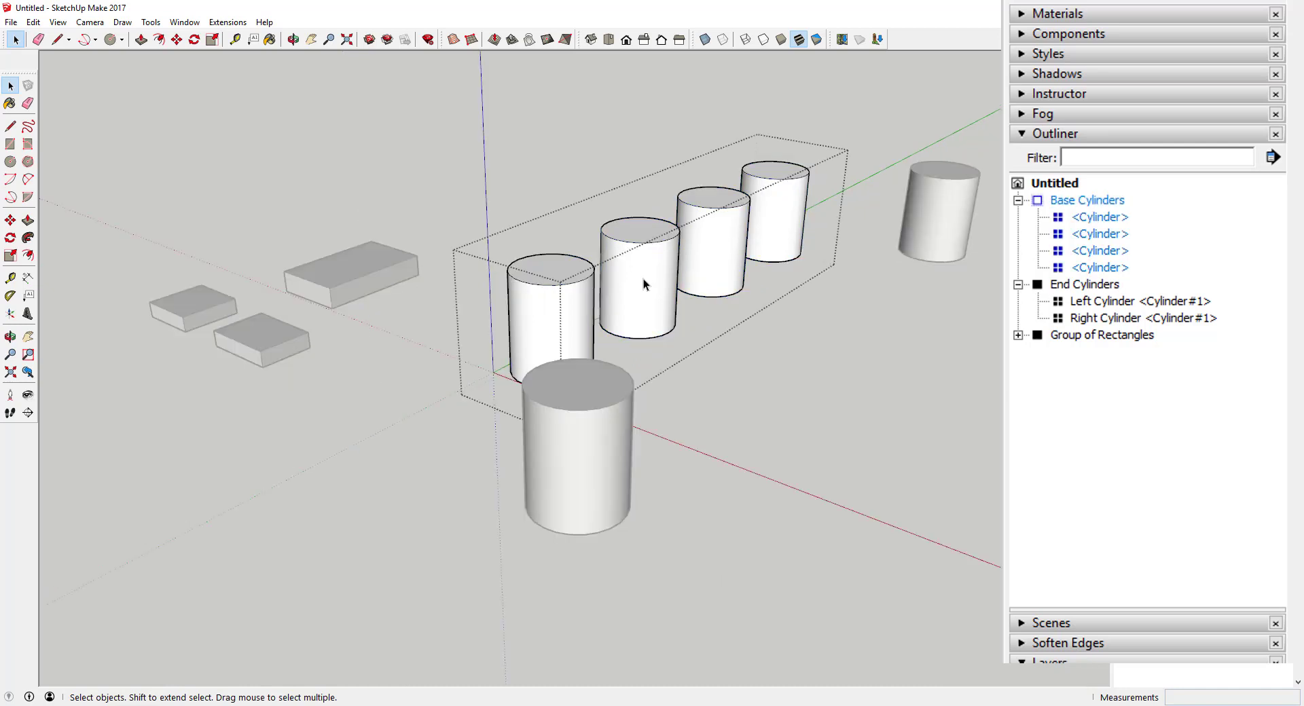
right_click(656, 276)
left_click(687, 318)
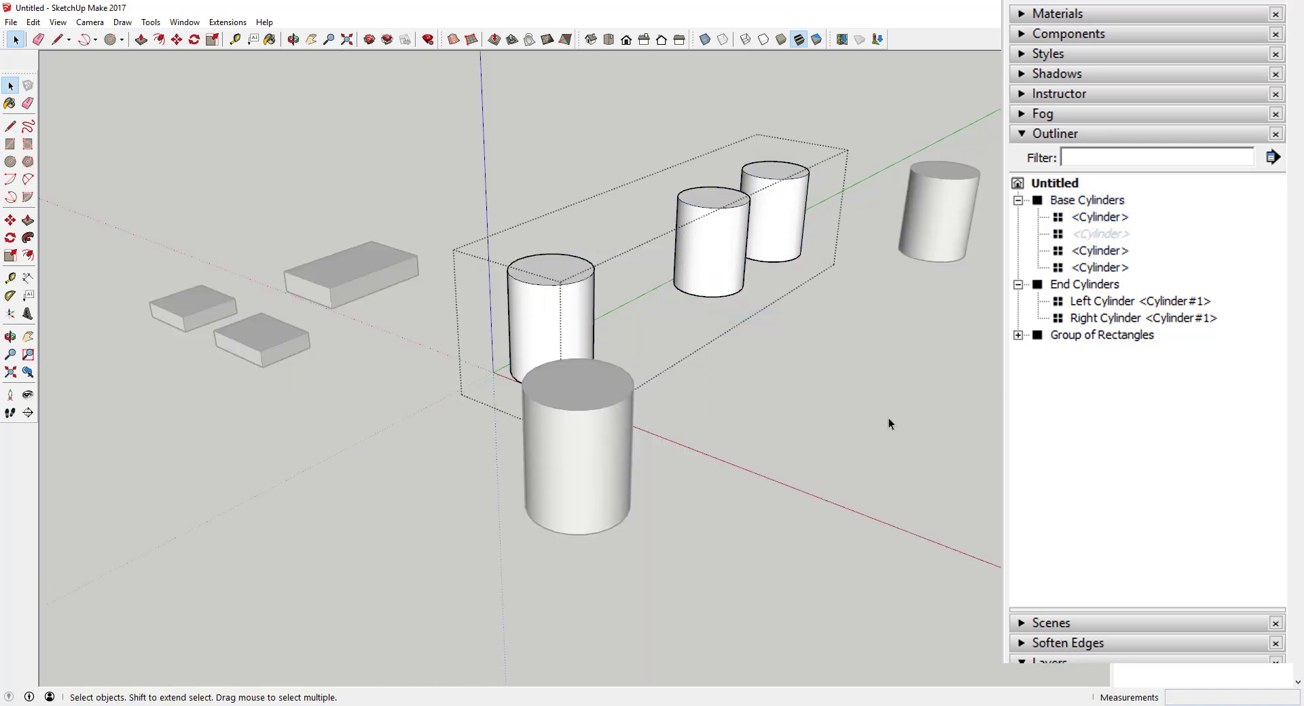
left_click(889, 417)
Try to unhide all hidden objects while outside the Base Cylinders group
left_click(57, 22)
mouse_move(33, 24)
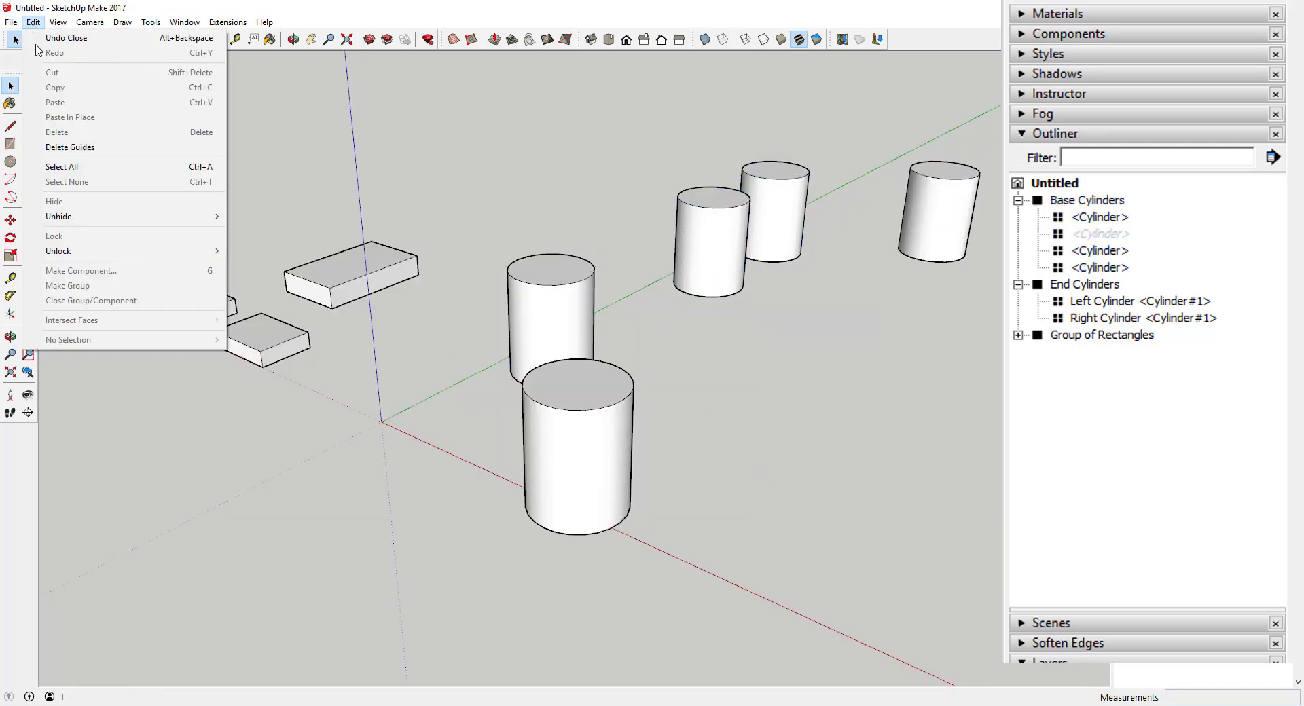
mouse_move(82, 216)
left_click(253, 245)
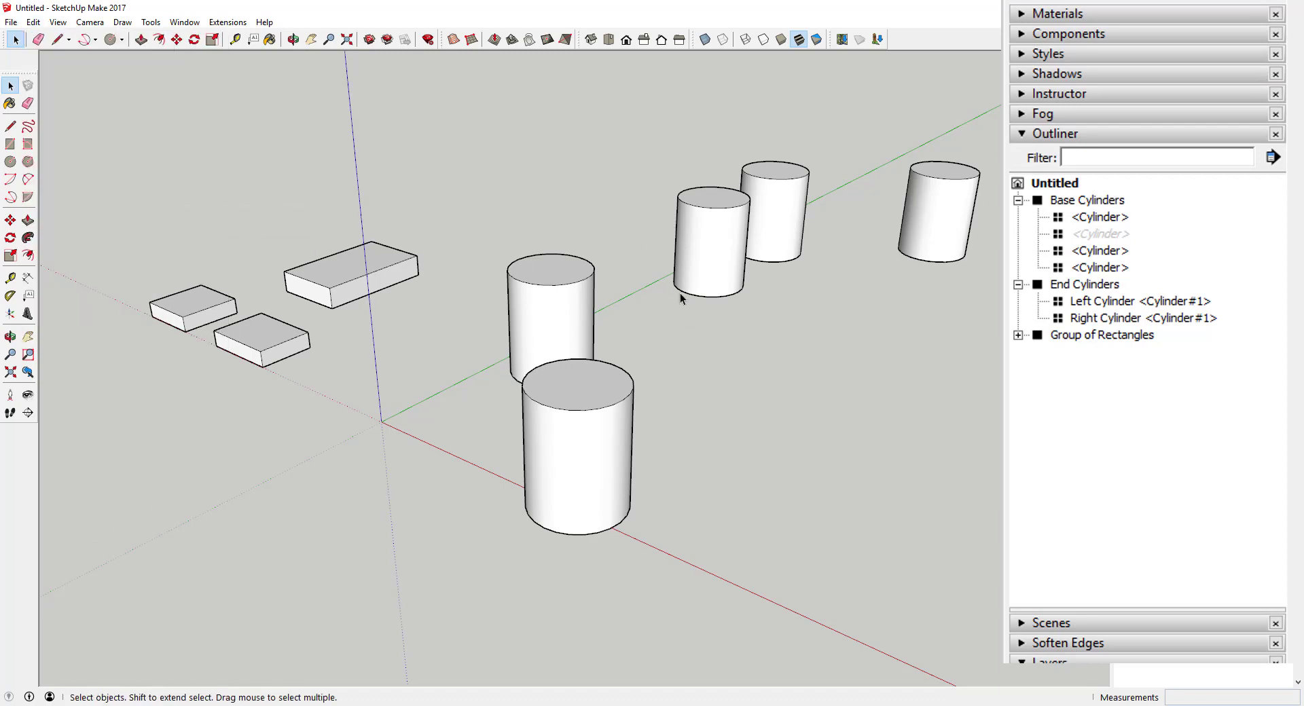
Open the Base Cylinders group in the model and unhide all hidden objects inside it
double_click(588, 285)
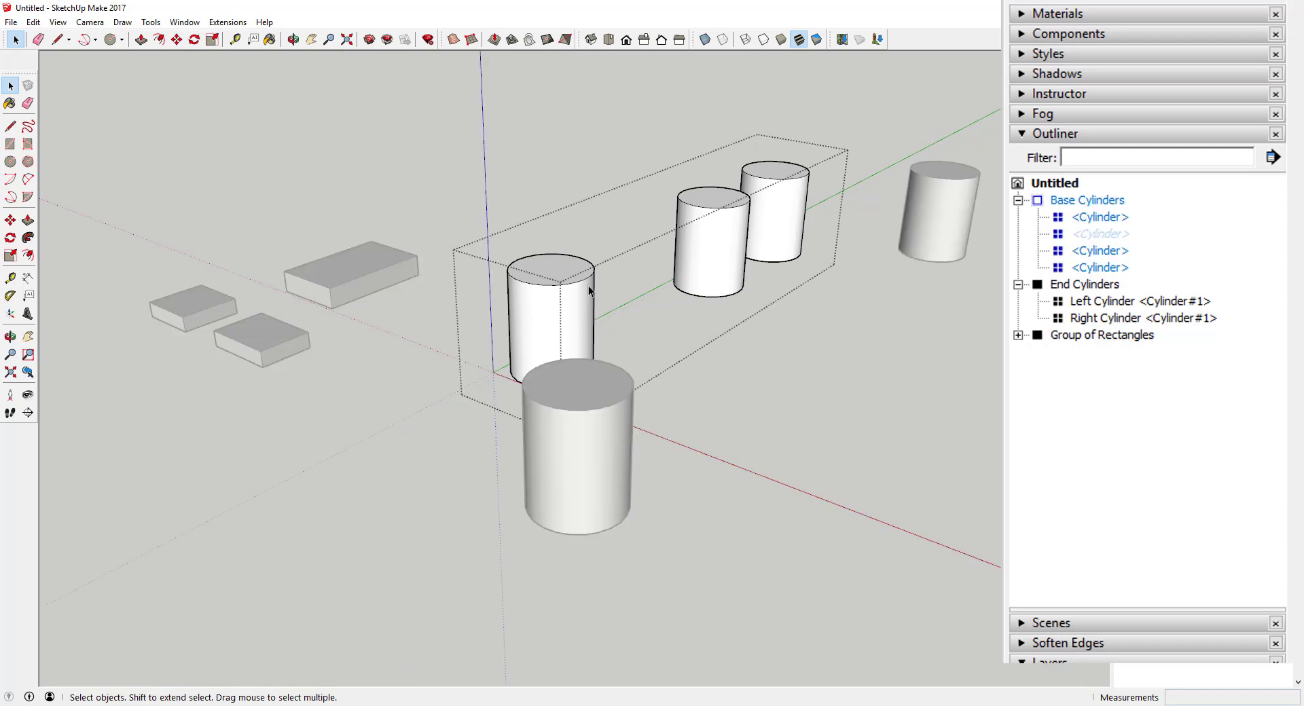
left_click(58, 22)
mouse_move(33, 21)
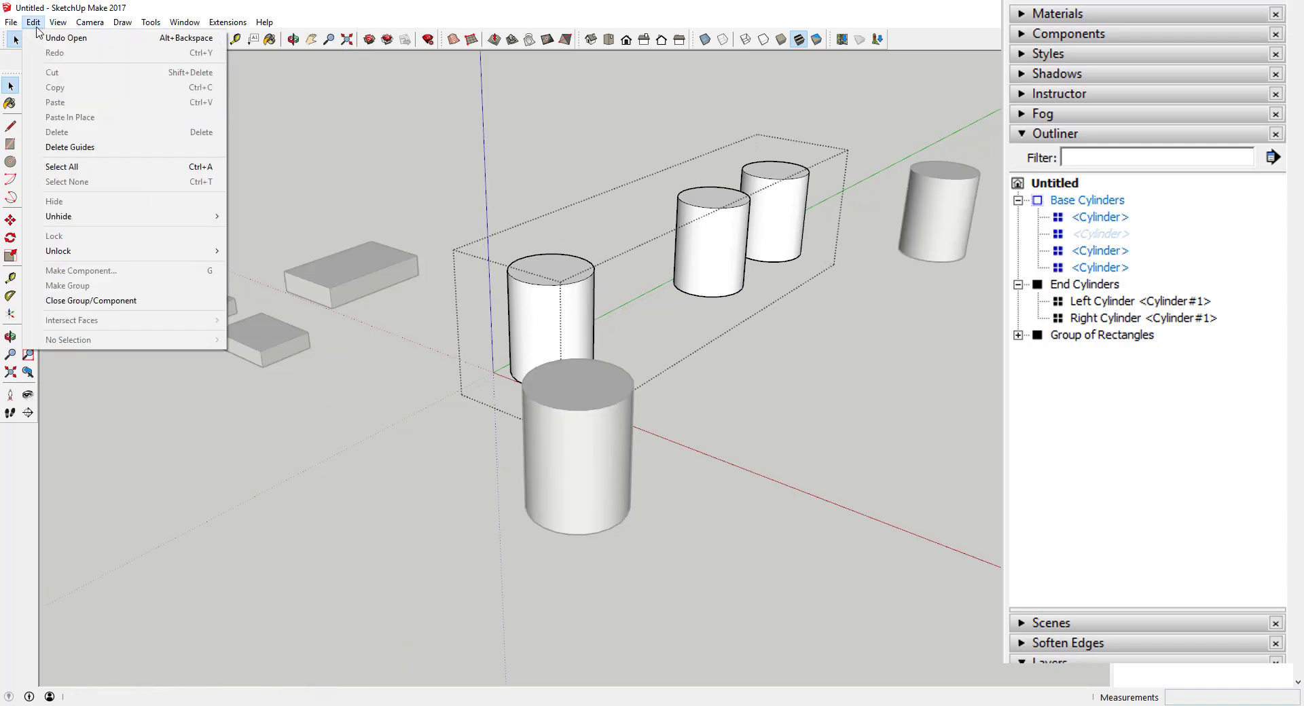
mouse_move(102, 218)
left_click(253, 247)
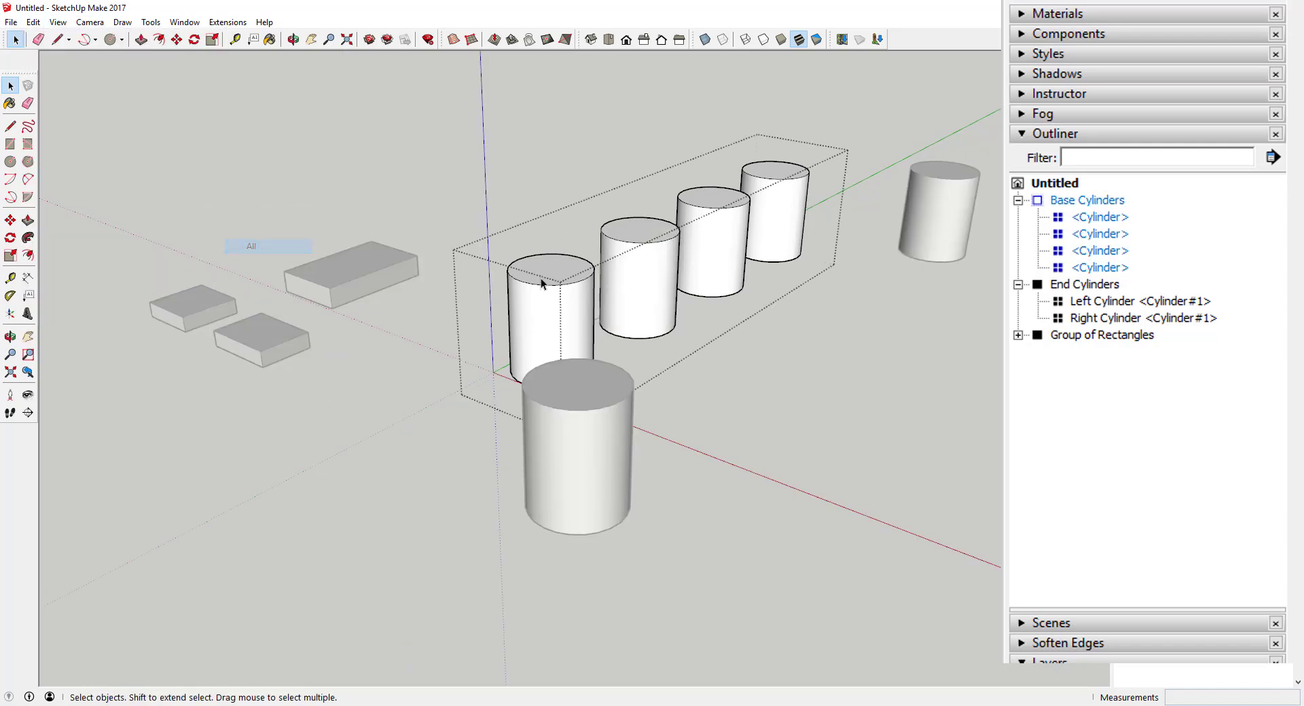
Hide the fourth cylinder of Base Cylinders and the Left Cylinder of End Cylinders directly from the Outliner
left_click(1100, 268)
left_click(1111, 303)
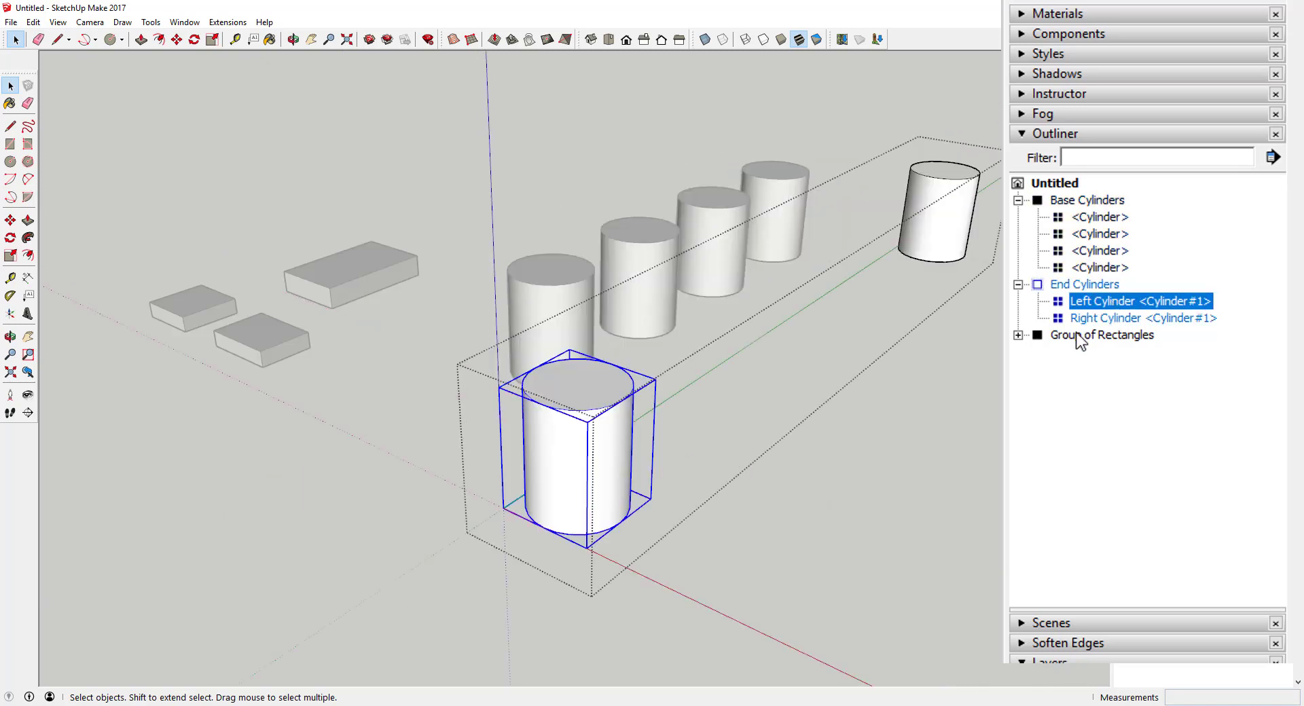
left_click(1094, 269)
right_click(1095, 271)
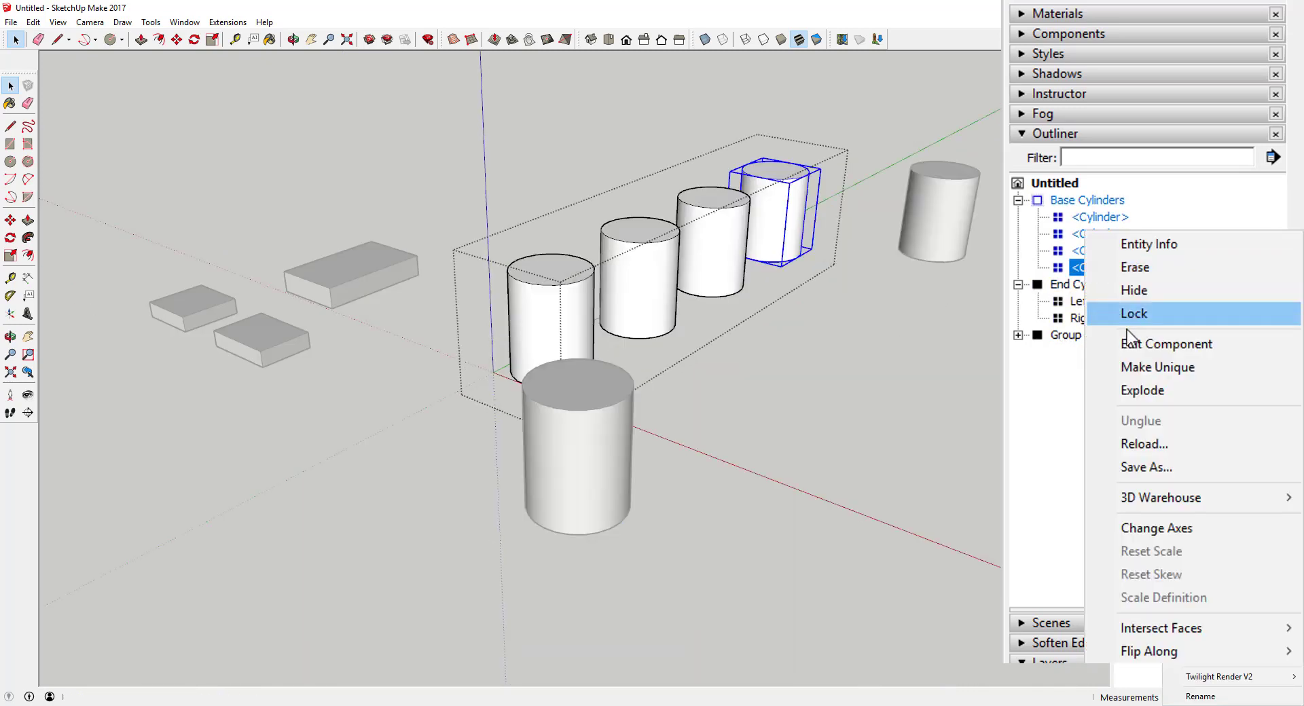
left_click(1093, 284)
left_click(1095, 300)
right_click(1095, 299)
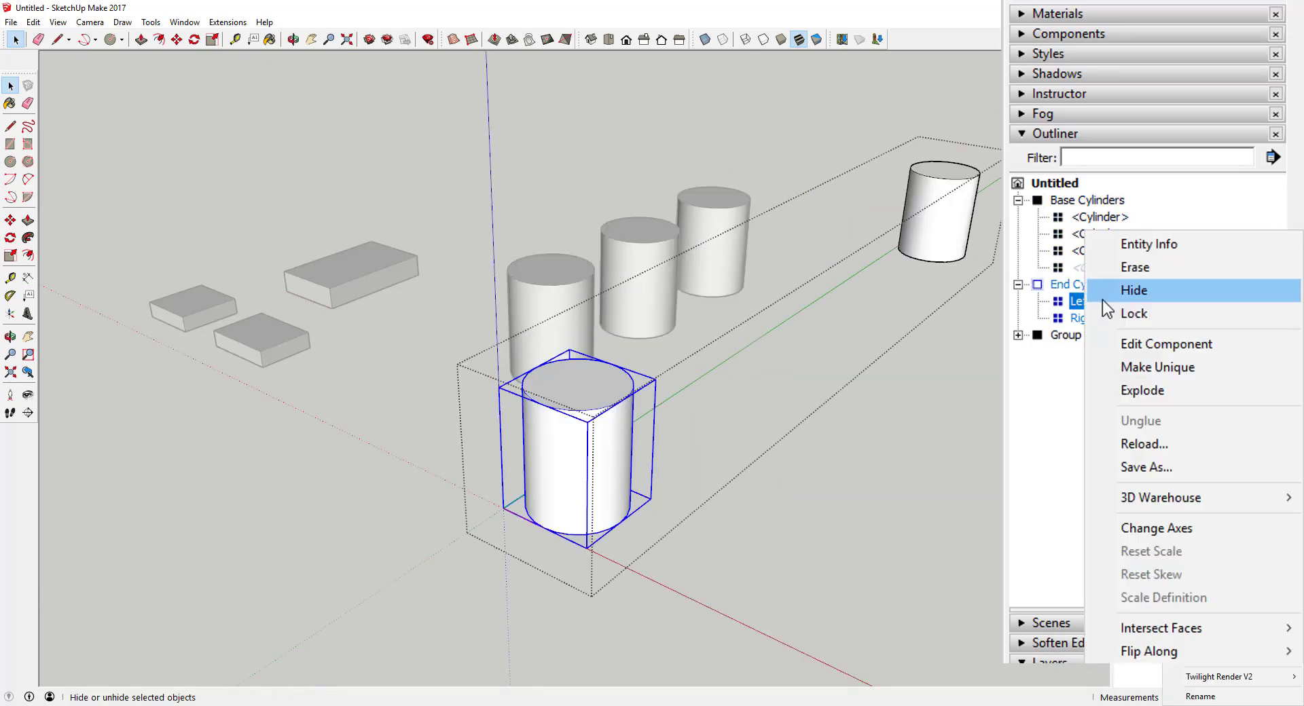
left_click(1114, 288)
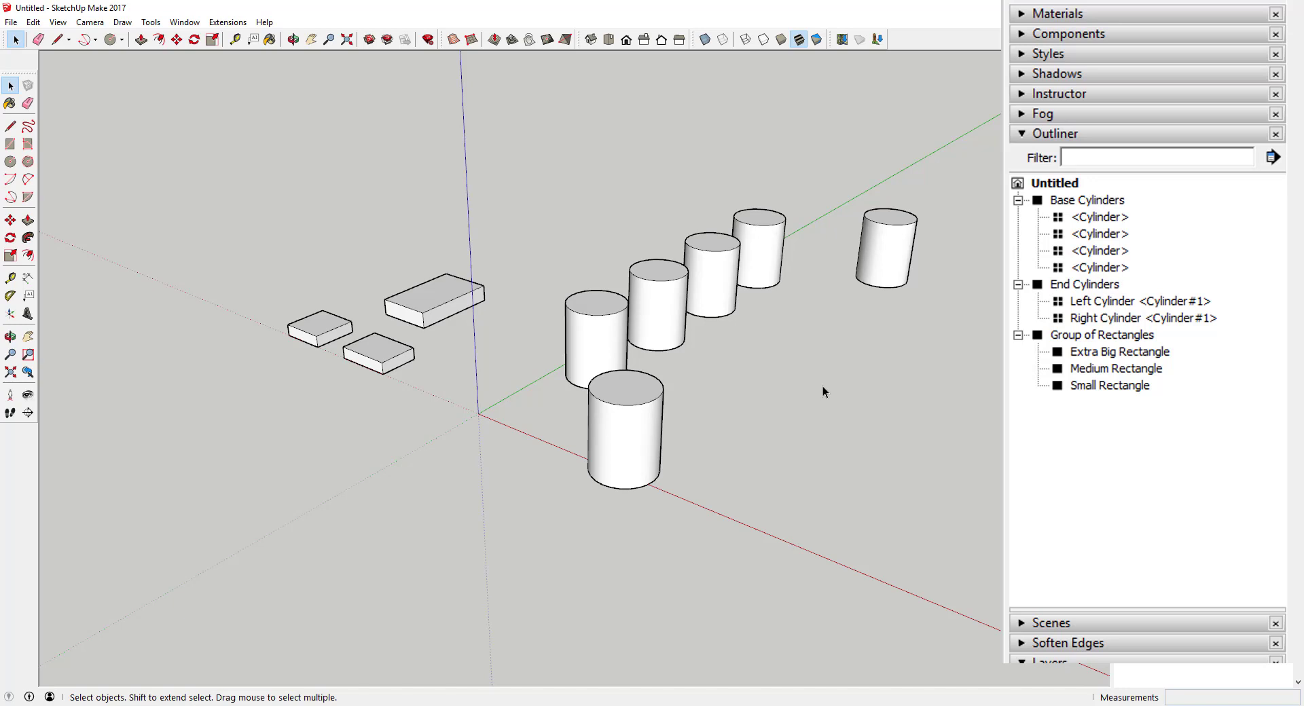
middle_click_drag(690, 344, 663, 372)
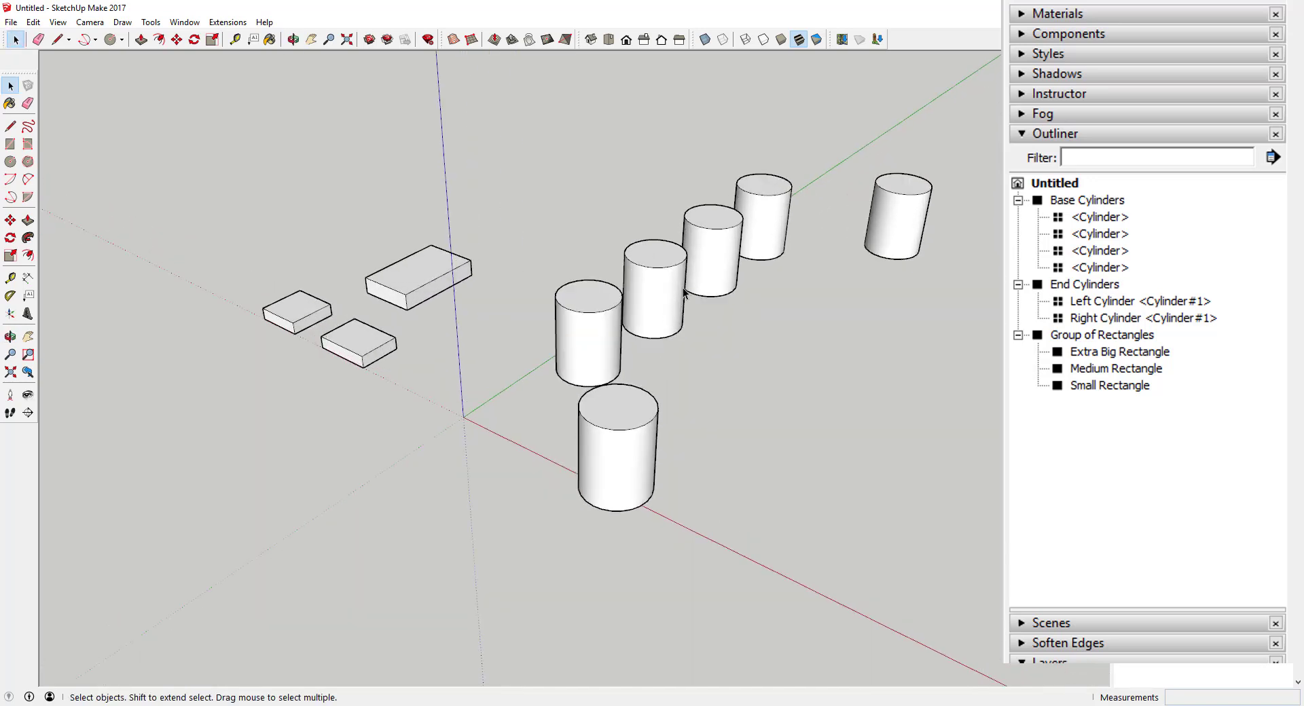
scroll(673, 269, "down", 2)
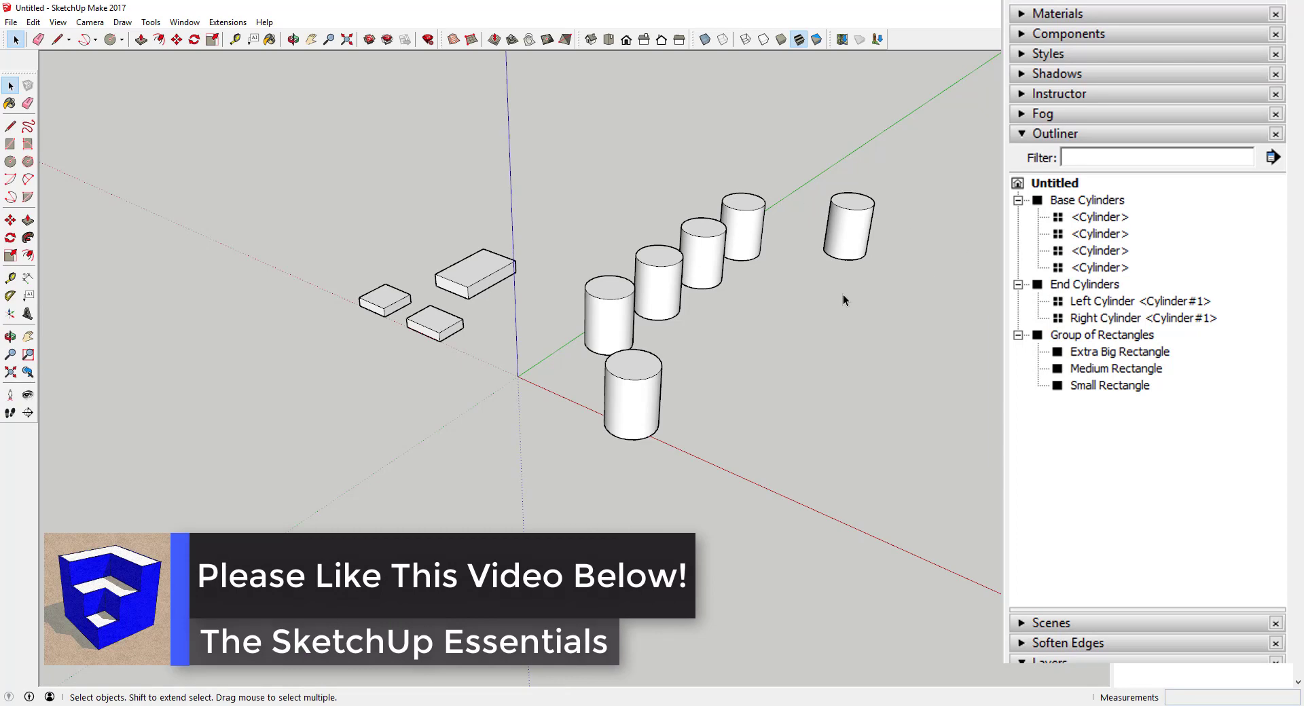
middle_click_drag(842, 295, 720, 332)
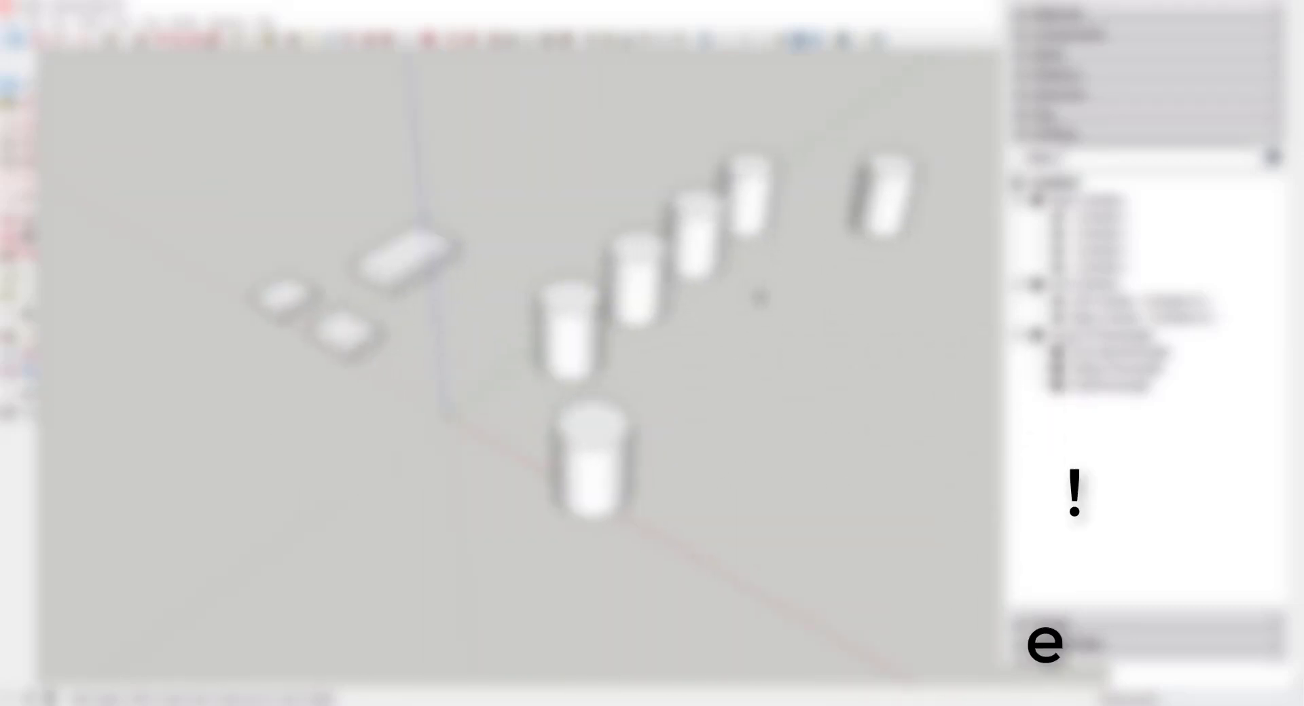
middle_click_drag(758, 298, 764, 253)
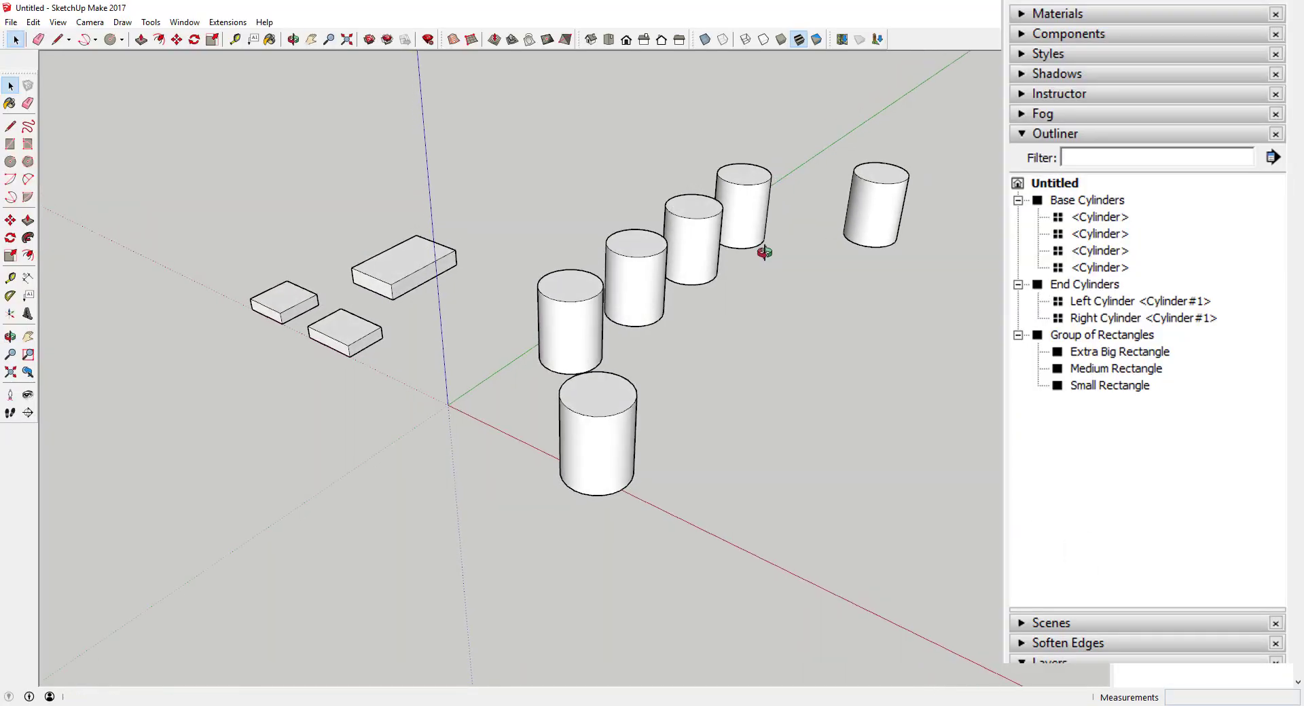